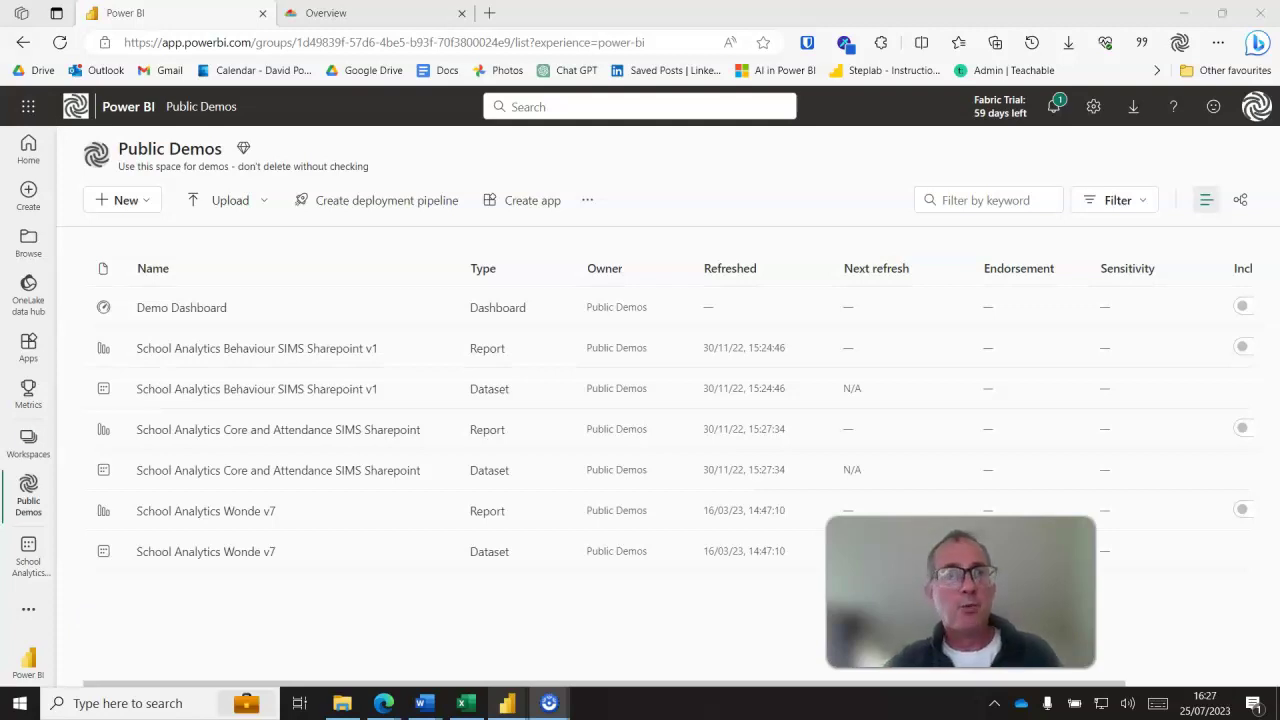
Open the School Analytics Core and Attendance SIMS Sharepoint dataset from the Public Demos list.
left_click(183, 104)
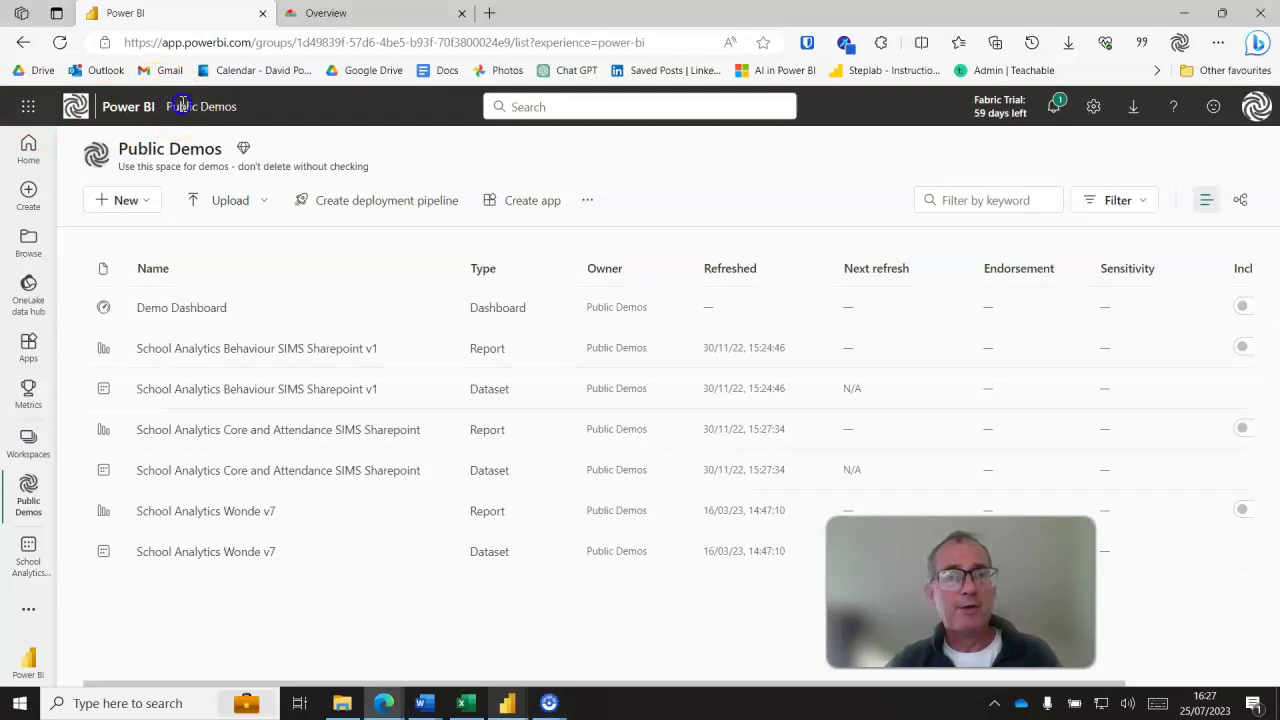
left_click(185, 470)
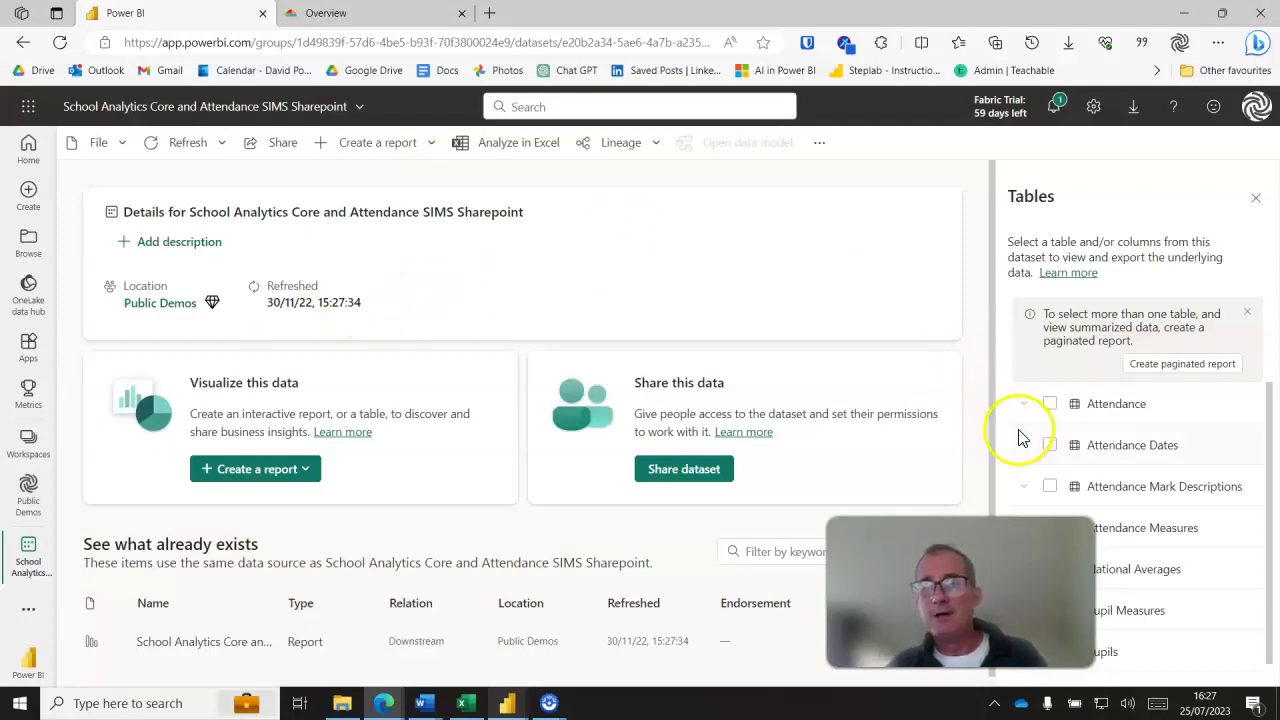
scroll(1160, 490, "down", 1)
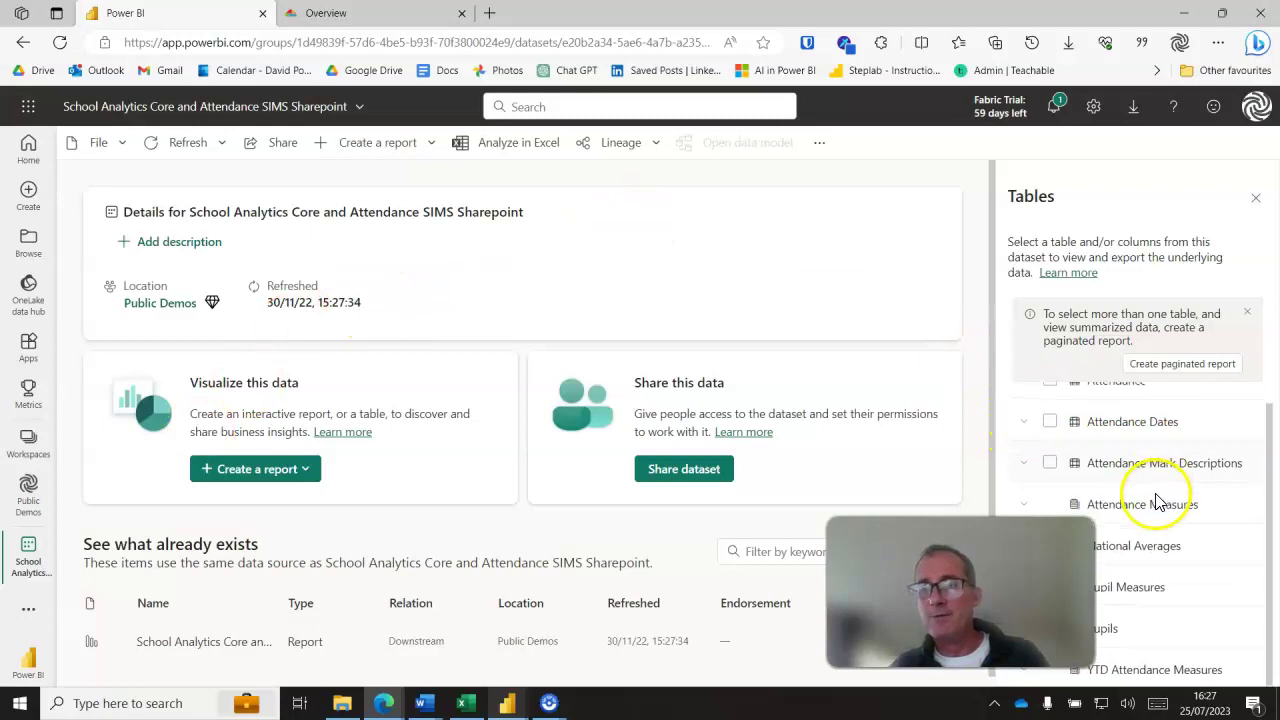
scroll(1170, 486, "up", 1)
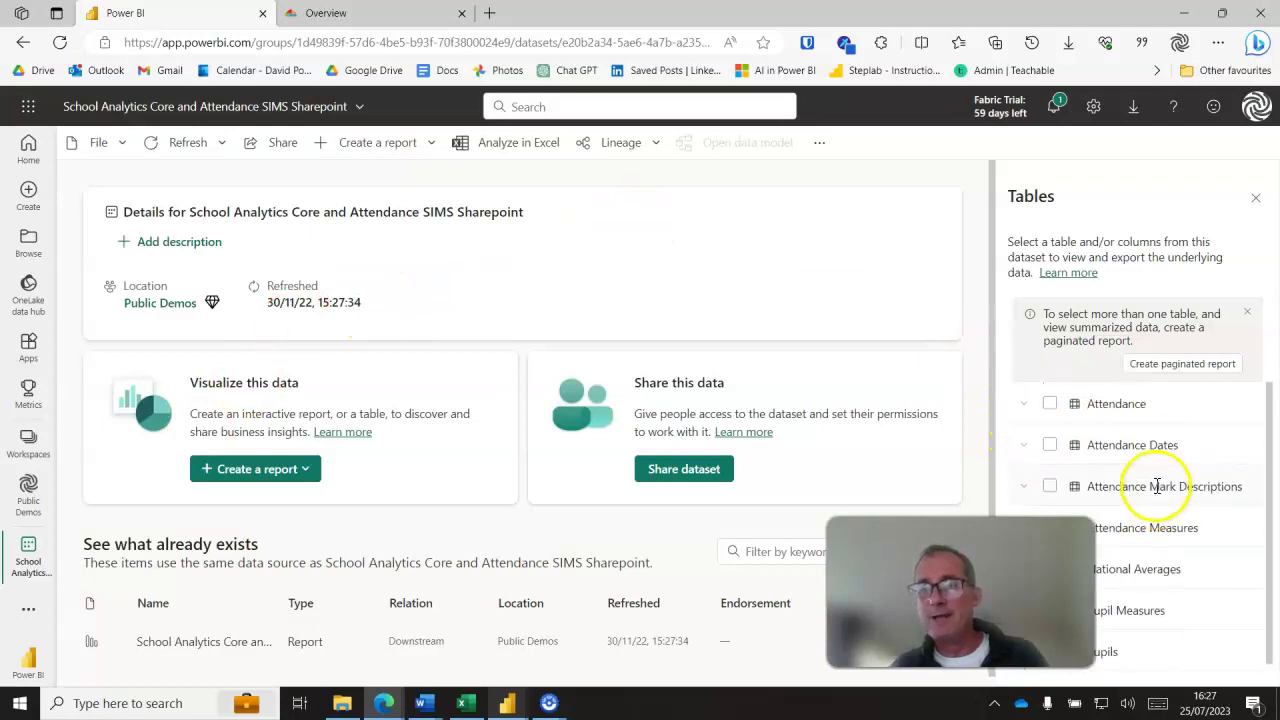
Preview the Attendance table and export it as Comma Separated Values (.csv).
left_click(1052, 413)
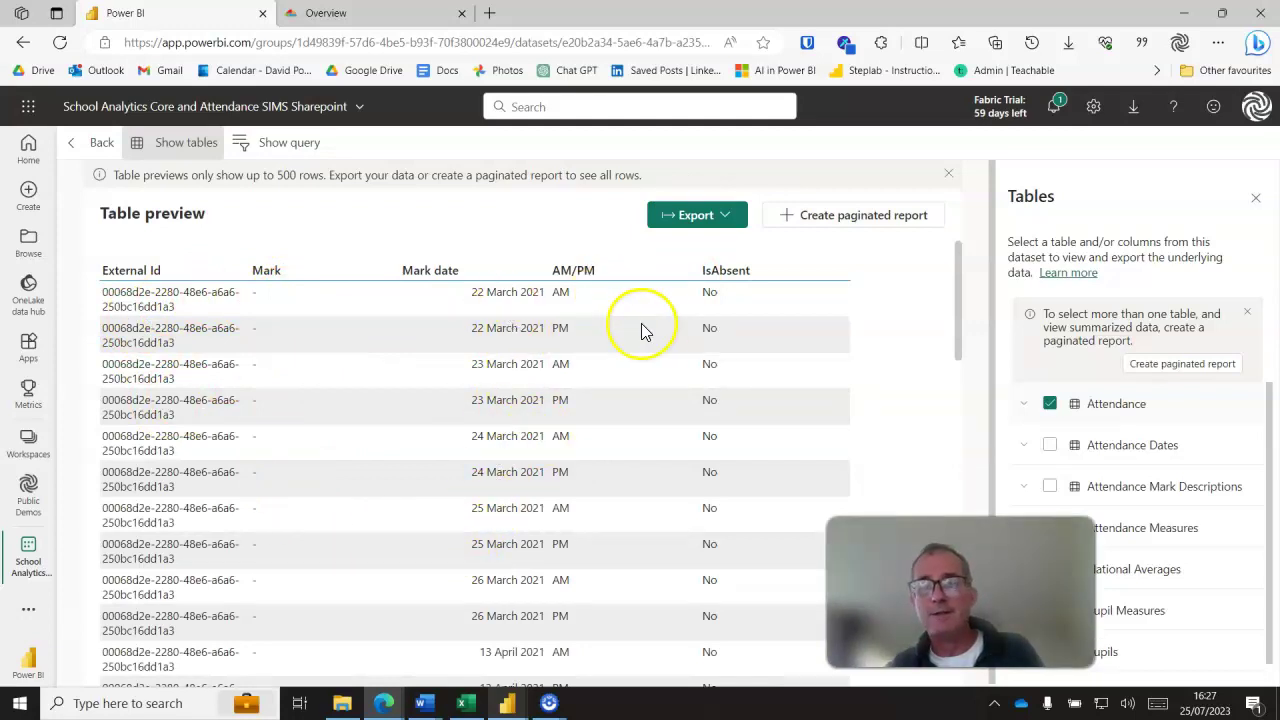
left_click(726, 218)
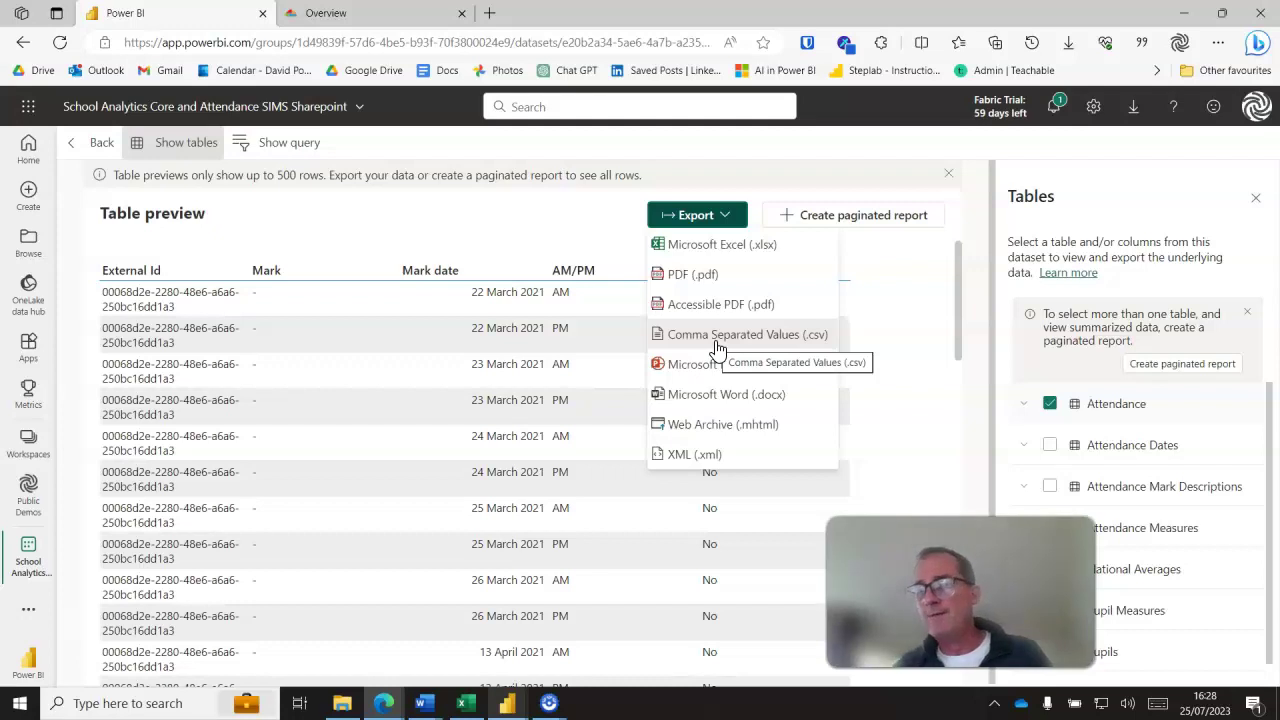
left_click(716, 340)
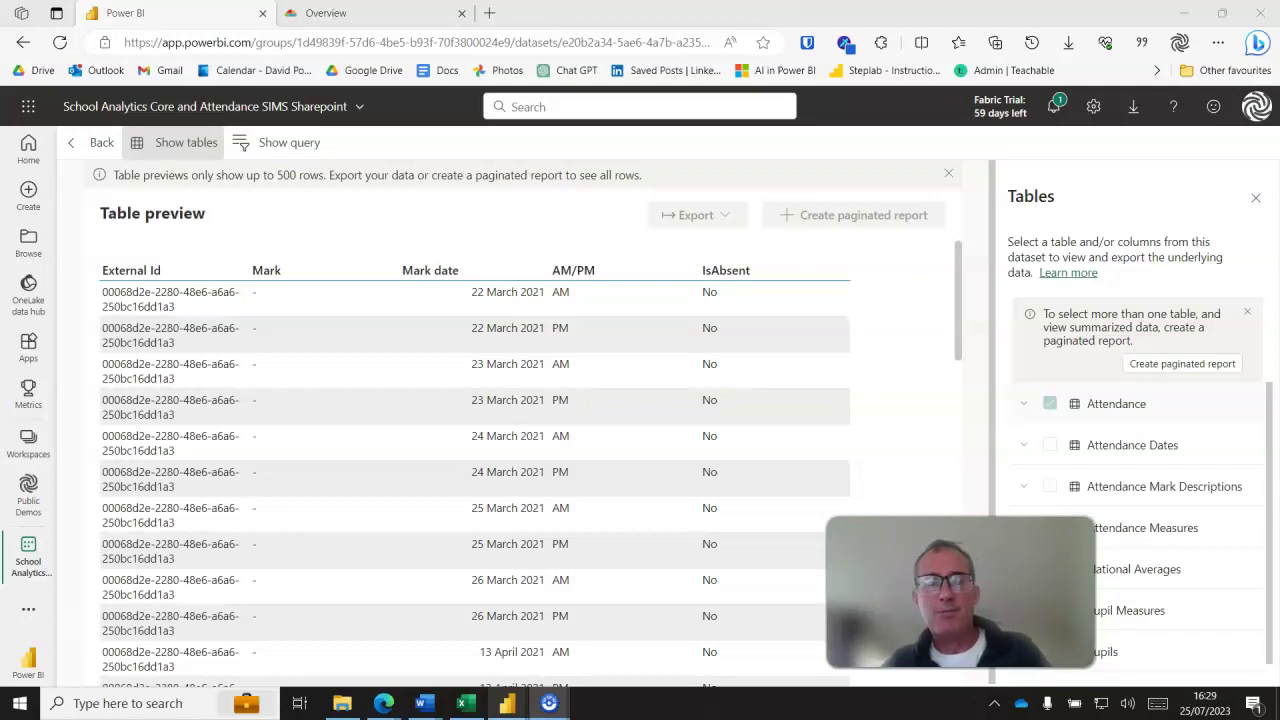
Switch to Bromcom and go to Modules > Analysis > Analysis Exports.
left_click(367, 16)
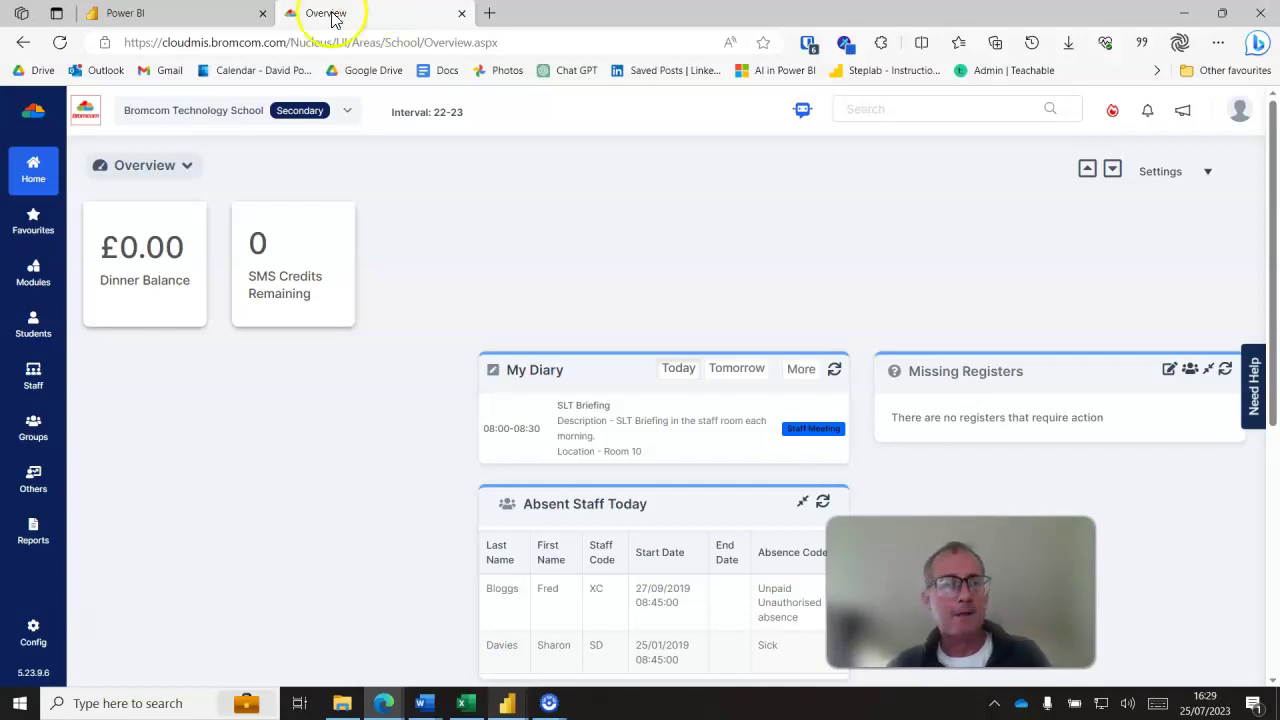
left_click(34, 276)
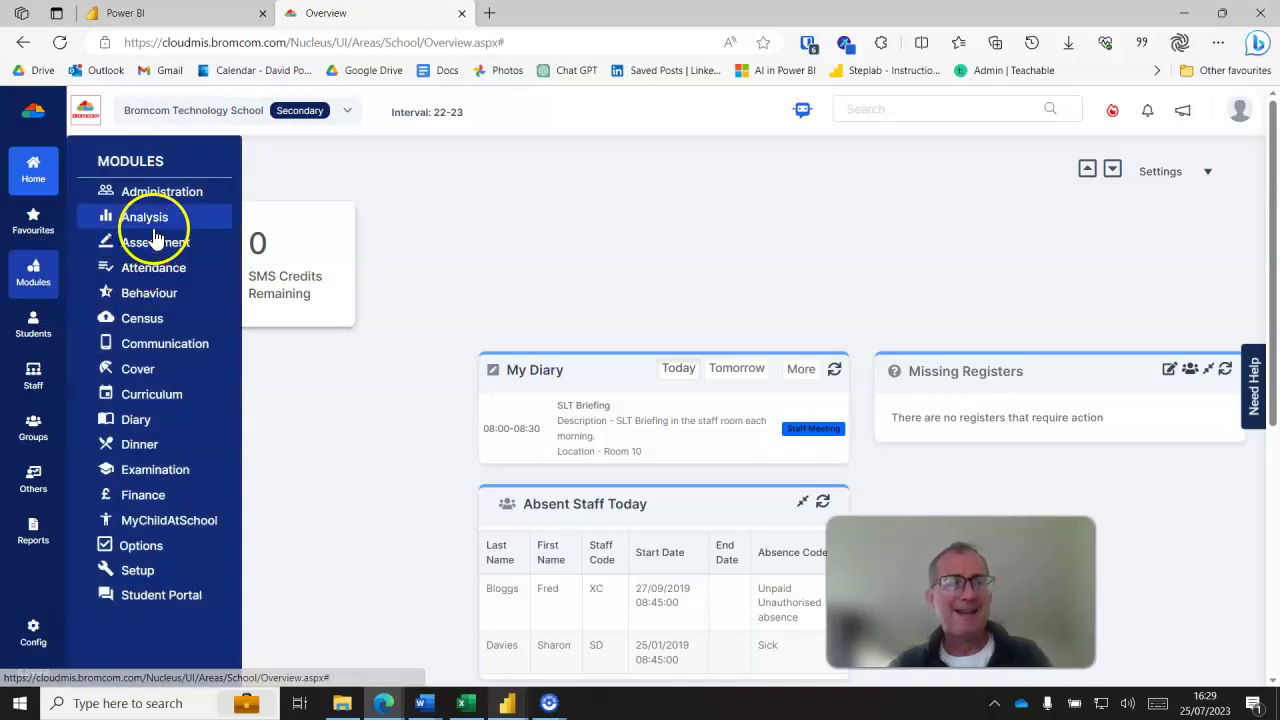
mouse_move(155, 229)
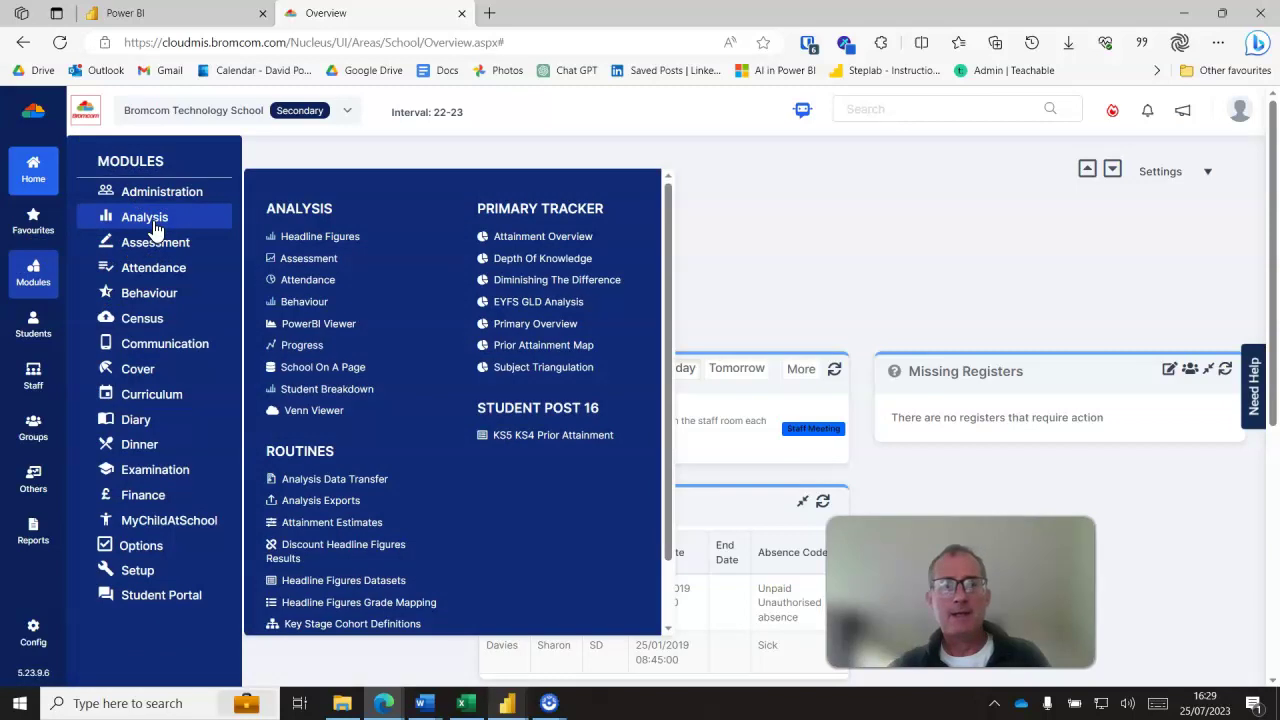
left_click(355, 501)
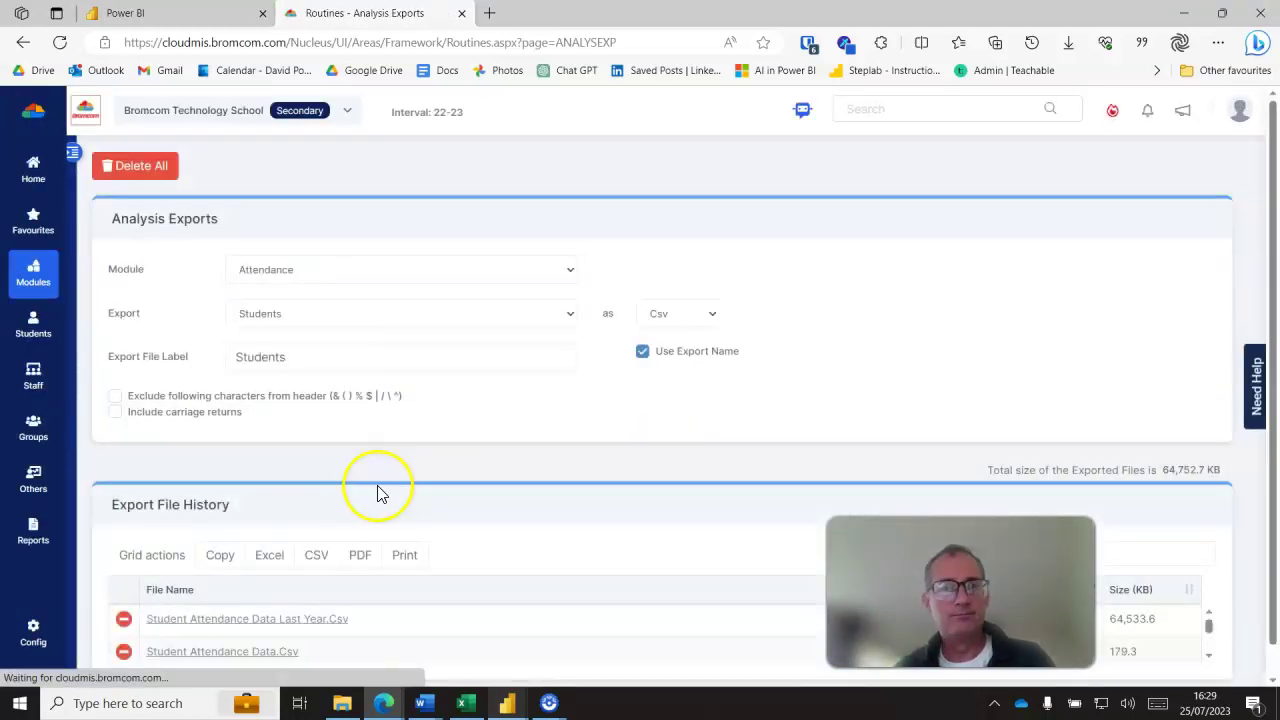
Choose the Attendance module's Student Attendance Data export and label it 'Student Attendance Data 2122'.
left_click(570, 276)
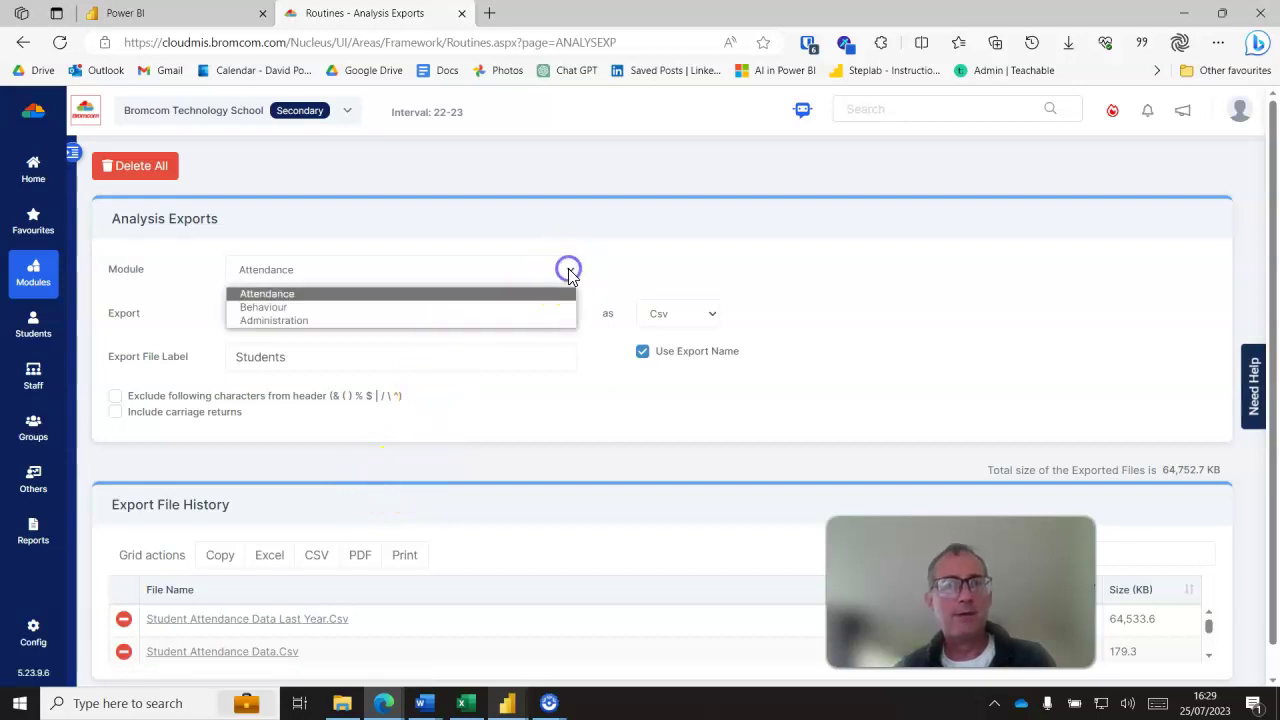
left_click(652, 262)
left_click(570, 316)
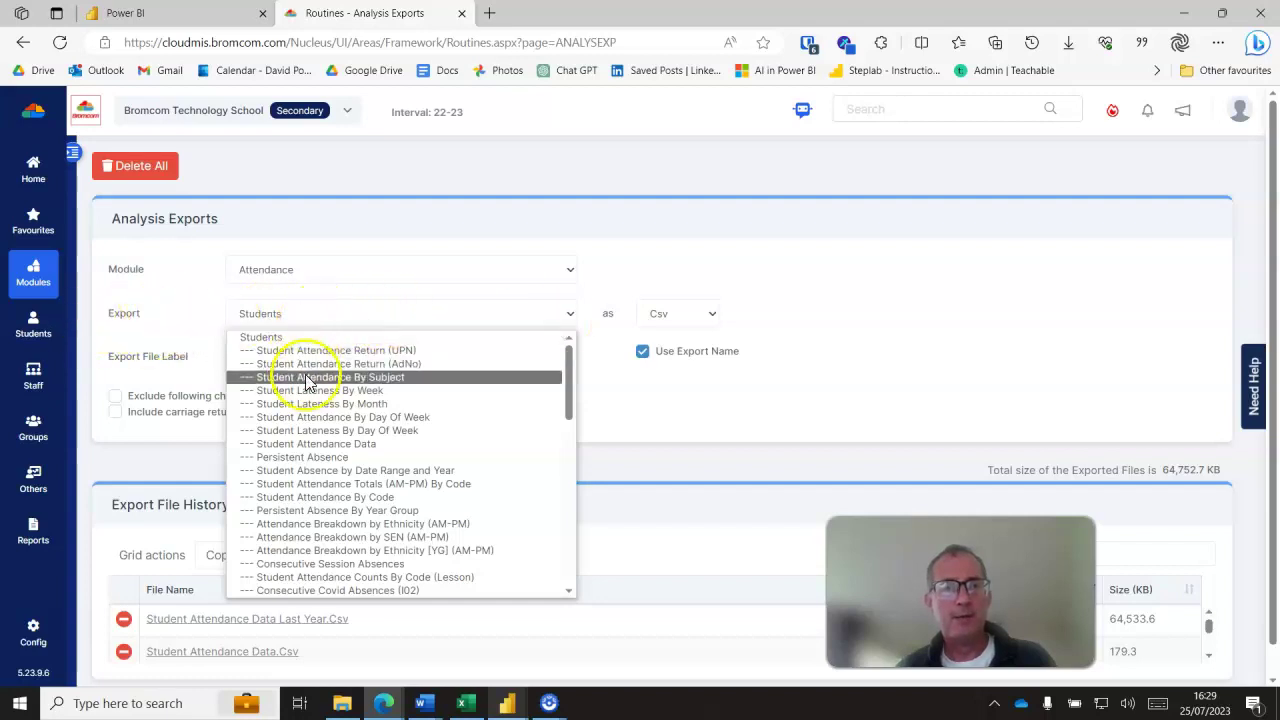
left_click(351, 447)
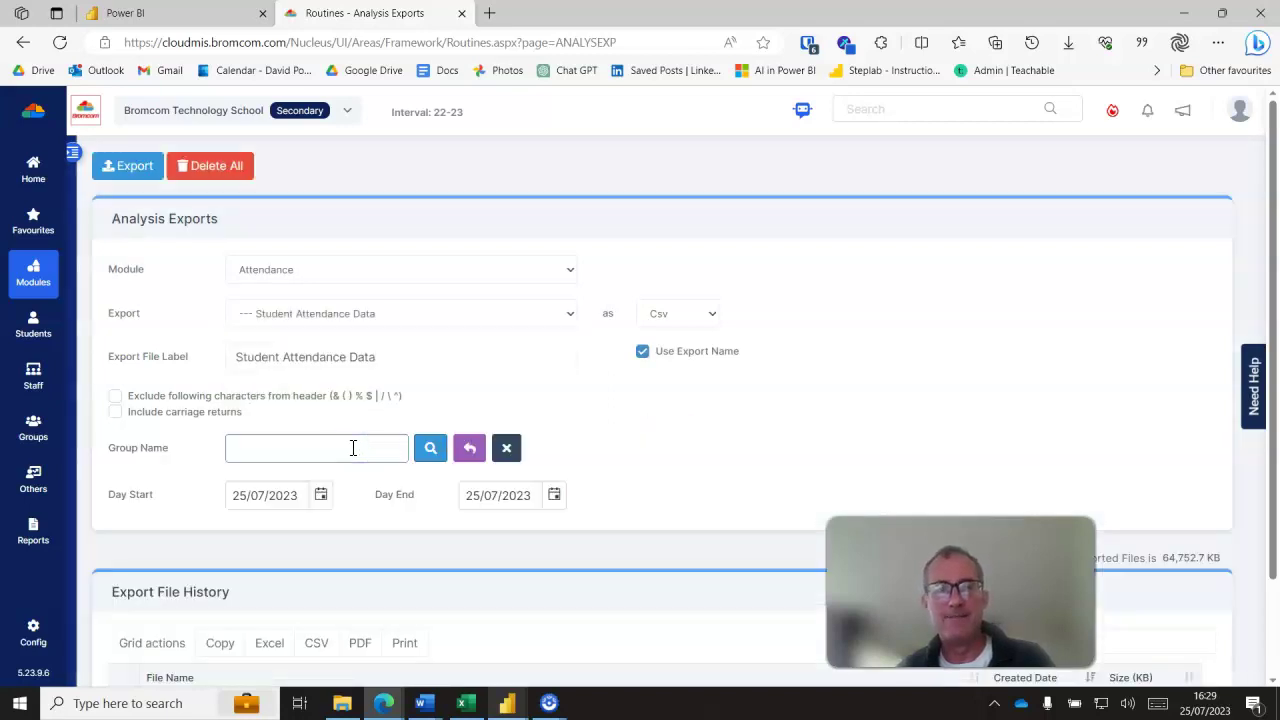
left_click(395, 356)
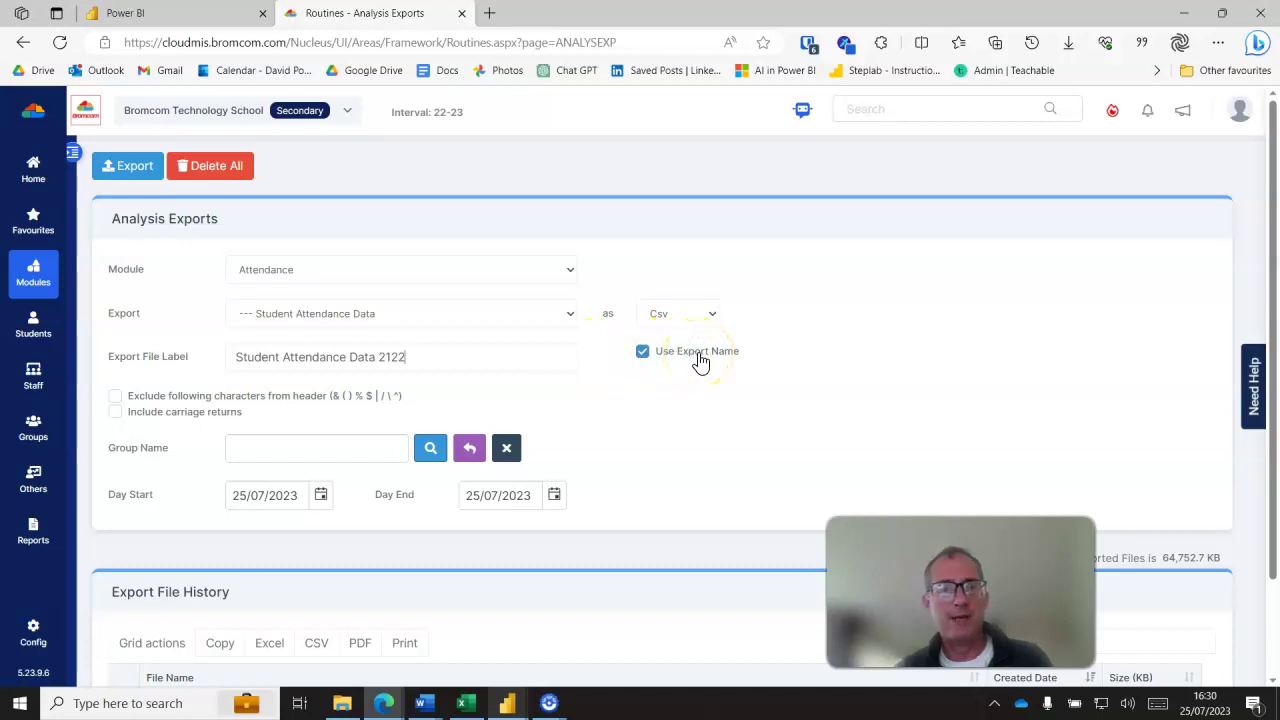
Filter groups to Year Group and select year groups 07, 08, 09, 10 and 11.
left_click(428, 450)
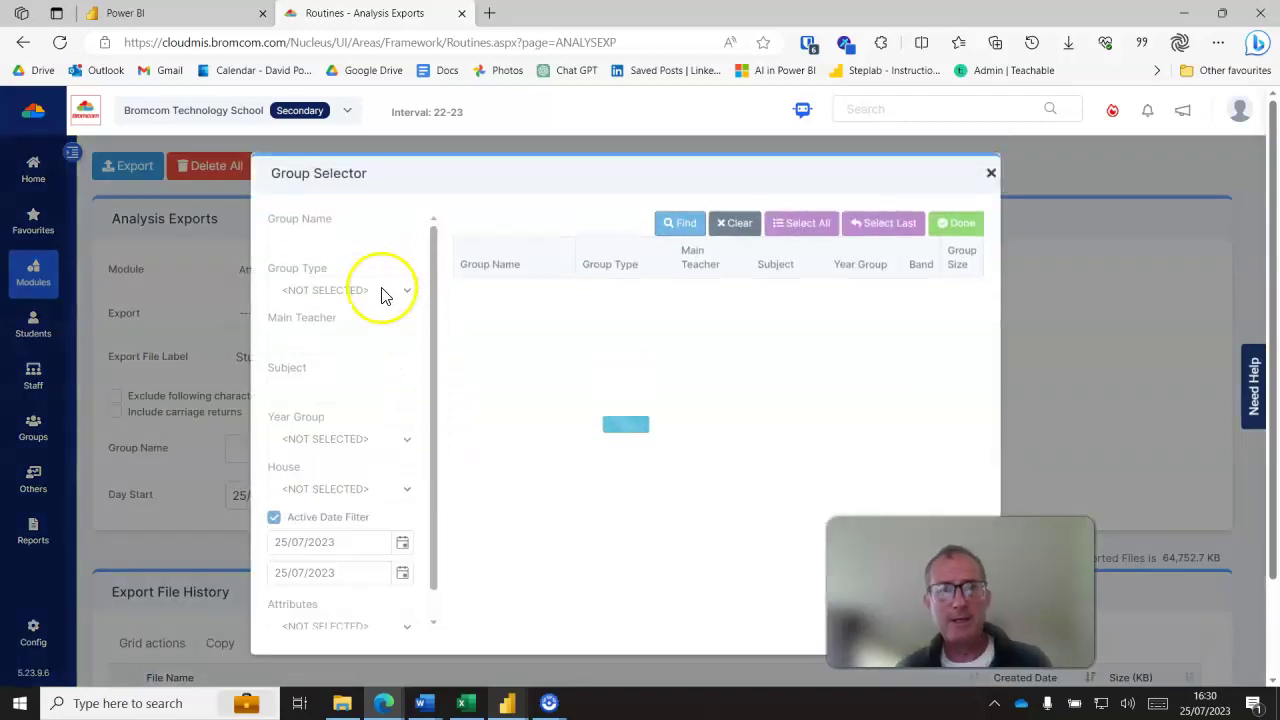
left_click(405, 295)
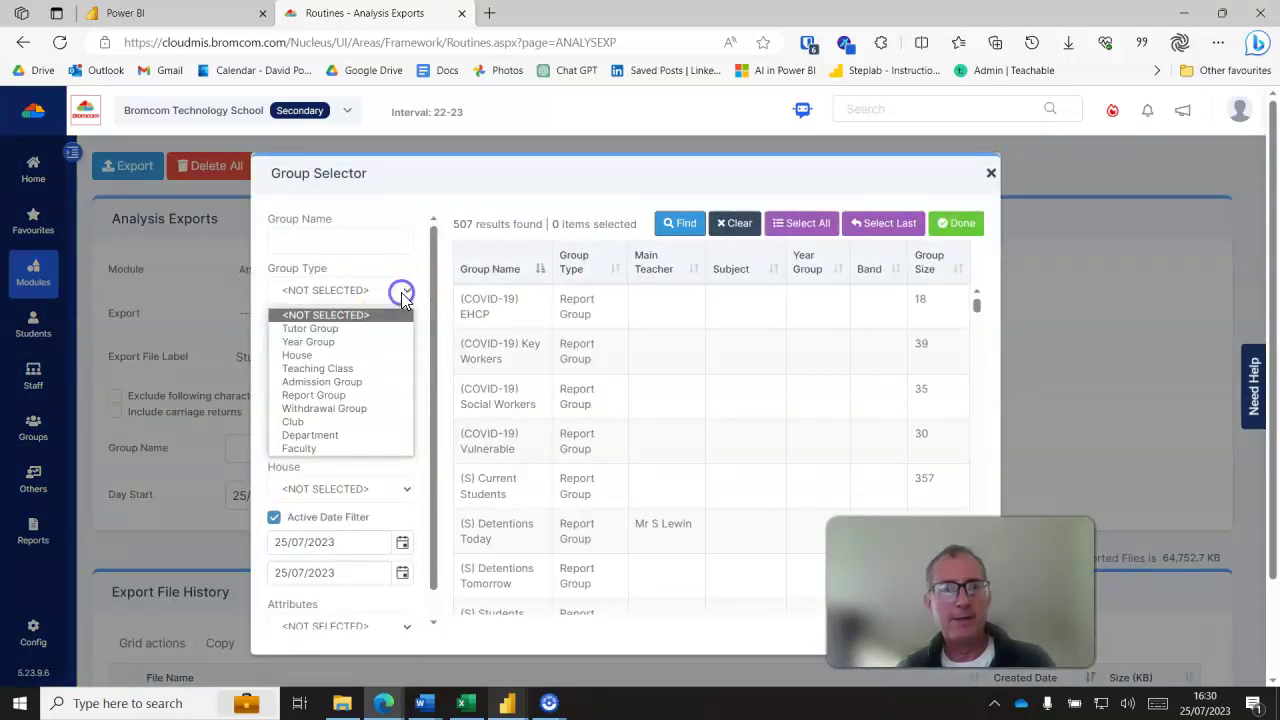
left_click(346, 343)
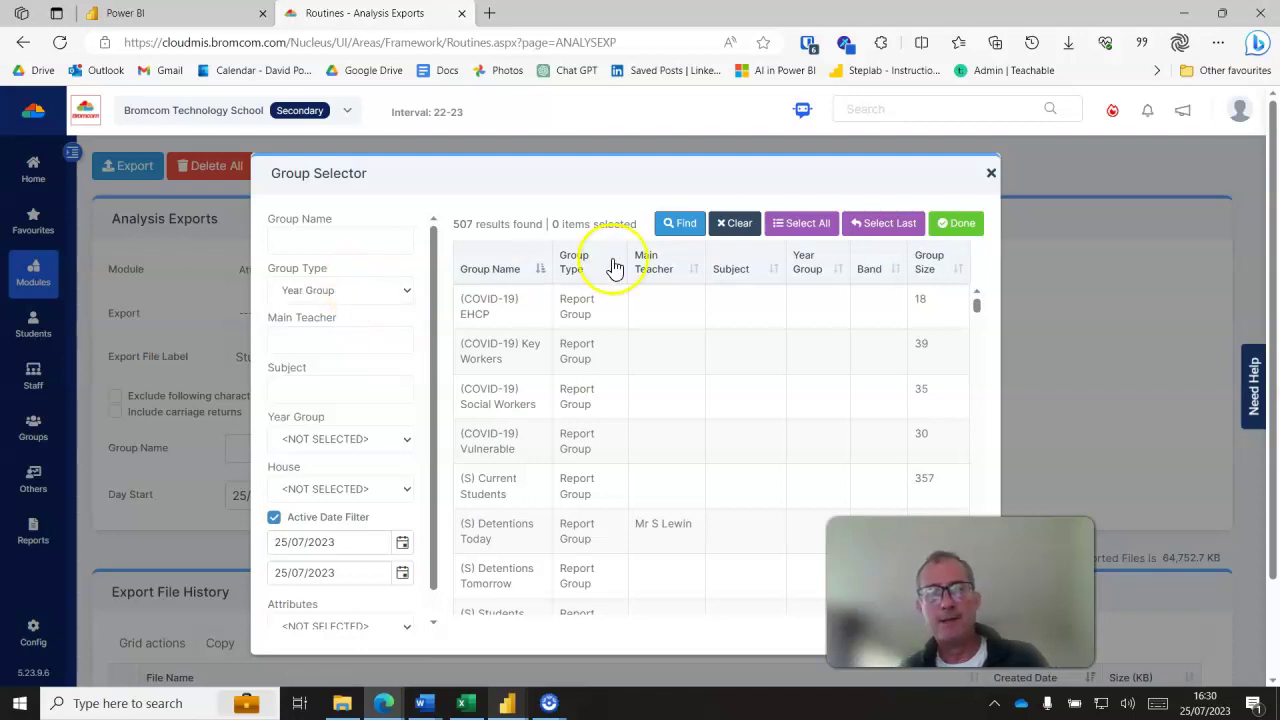
left_click(690, 223)
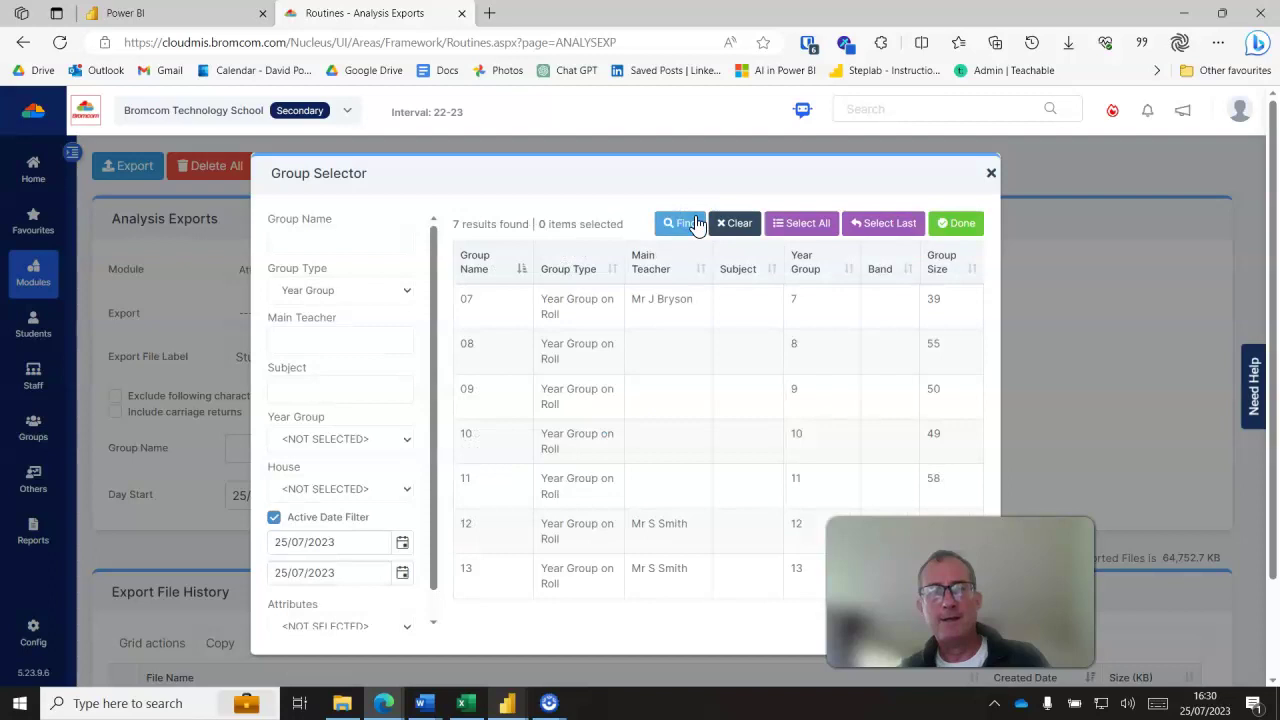
left_click(510, 320)
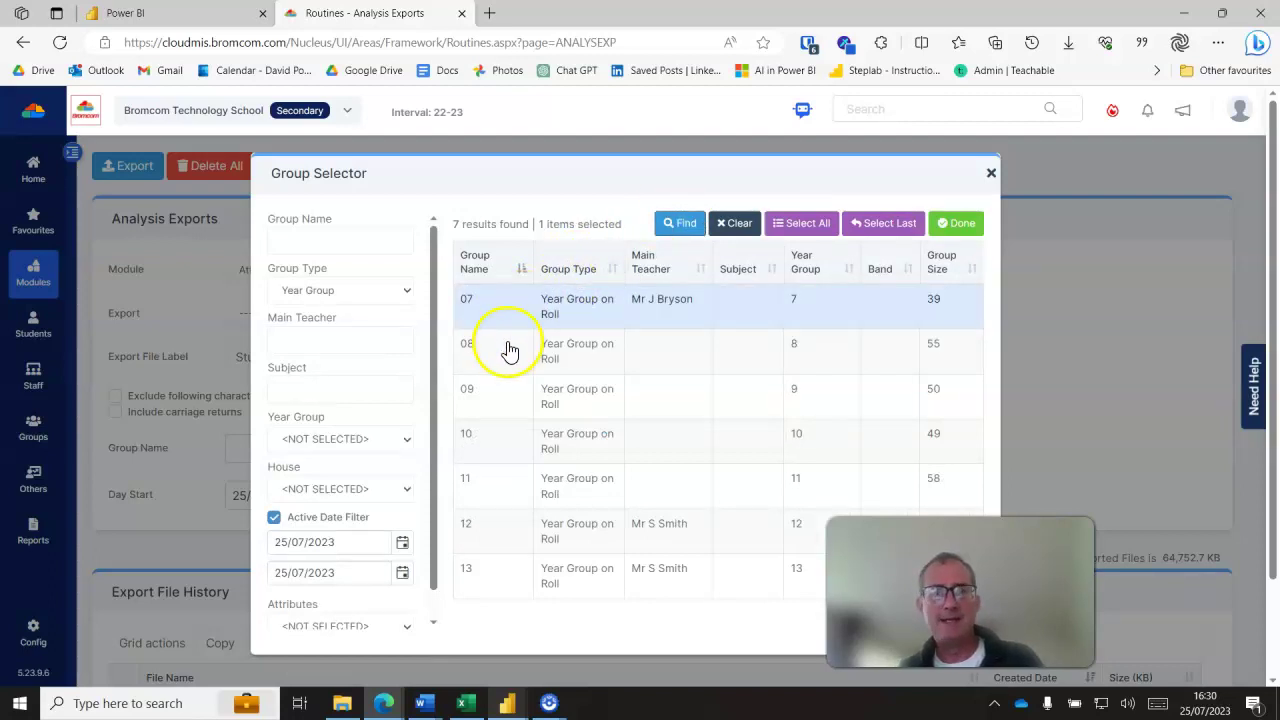
left_click(506, 347)
left_click(504, 398)
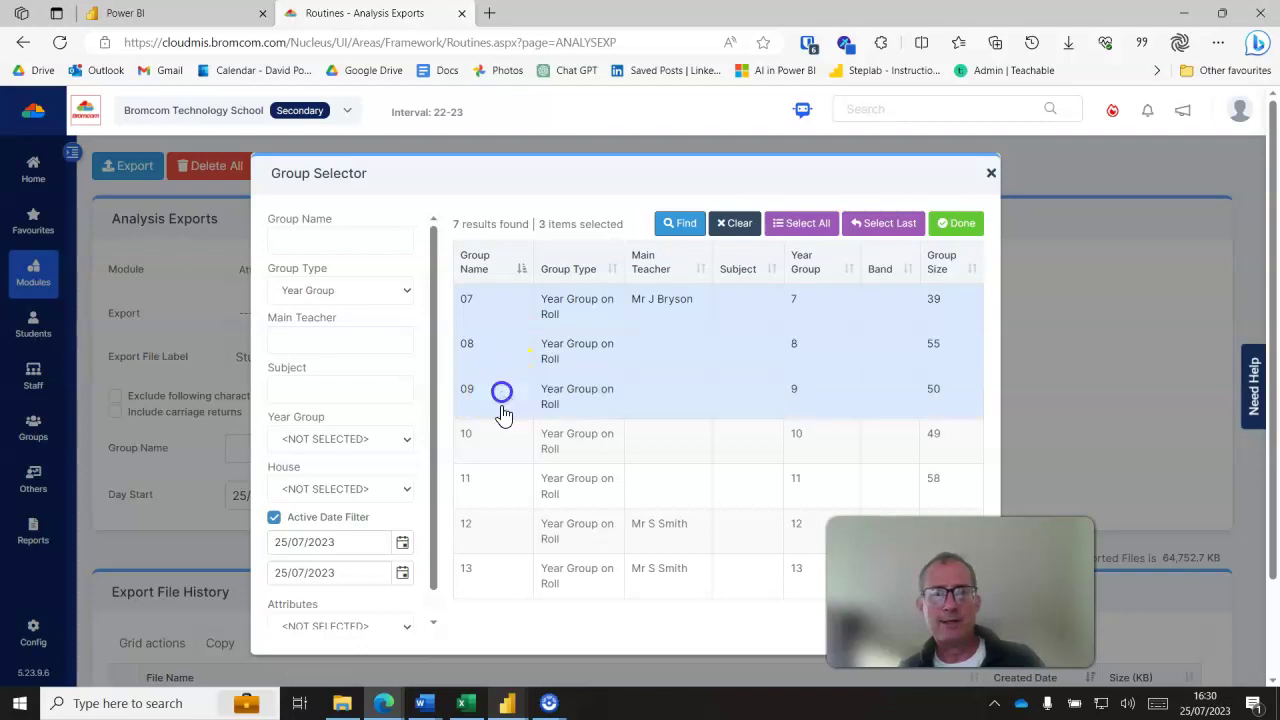
left_click(497, 438)
left_click(489, 484)
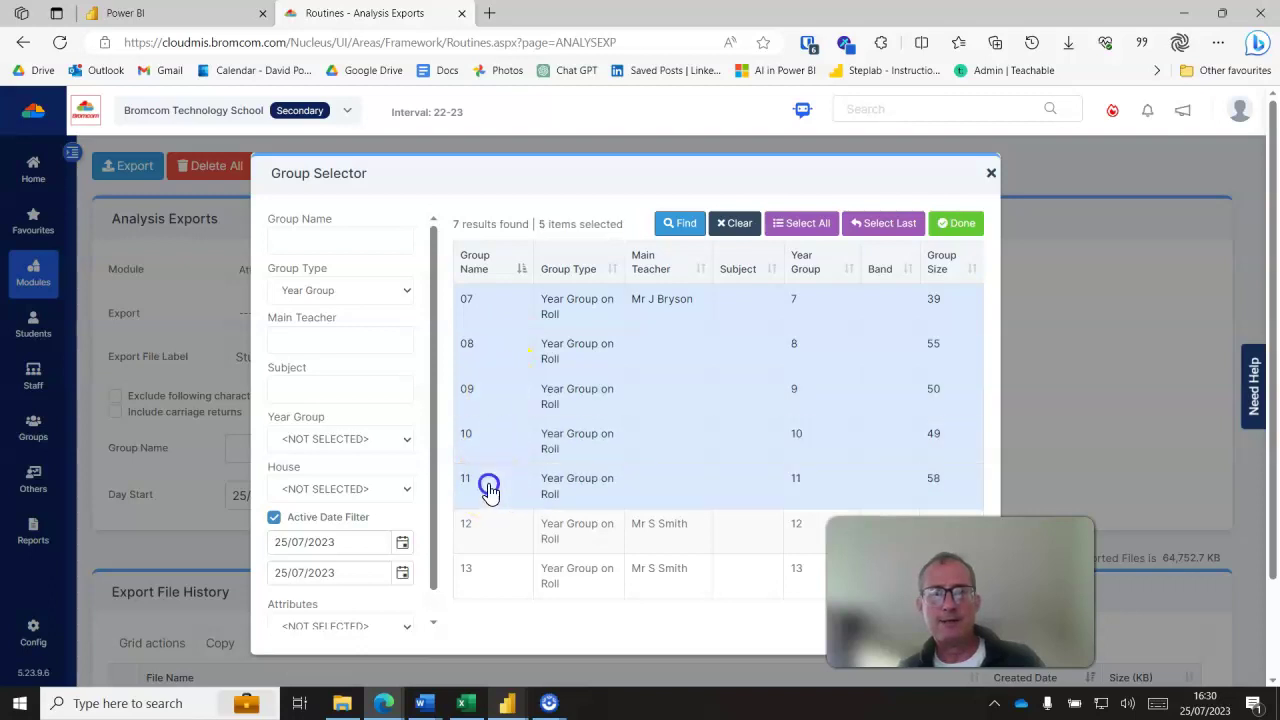
left_click(955, 226)
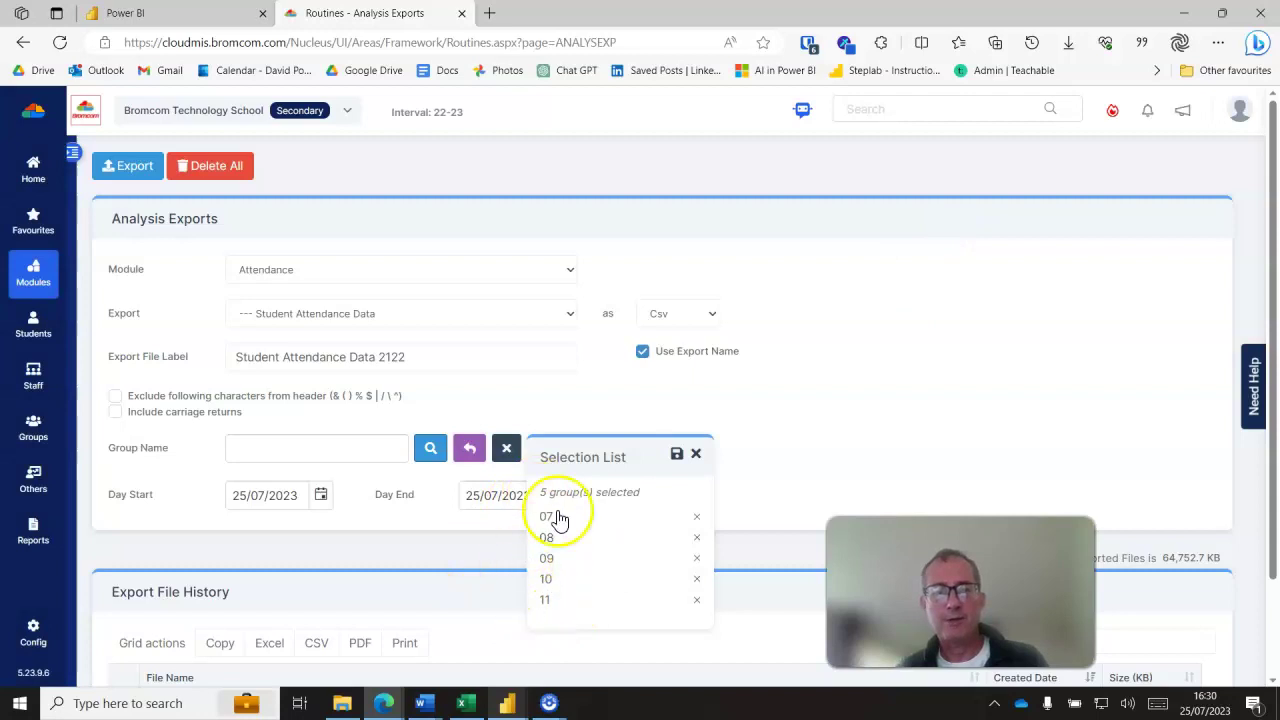
Set the export's Day Start date to 01/09/2021.
left_click(322, 497)
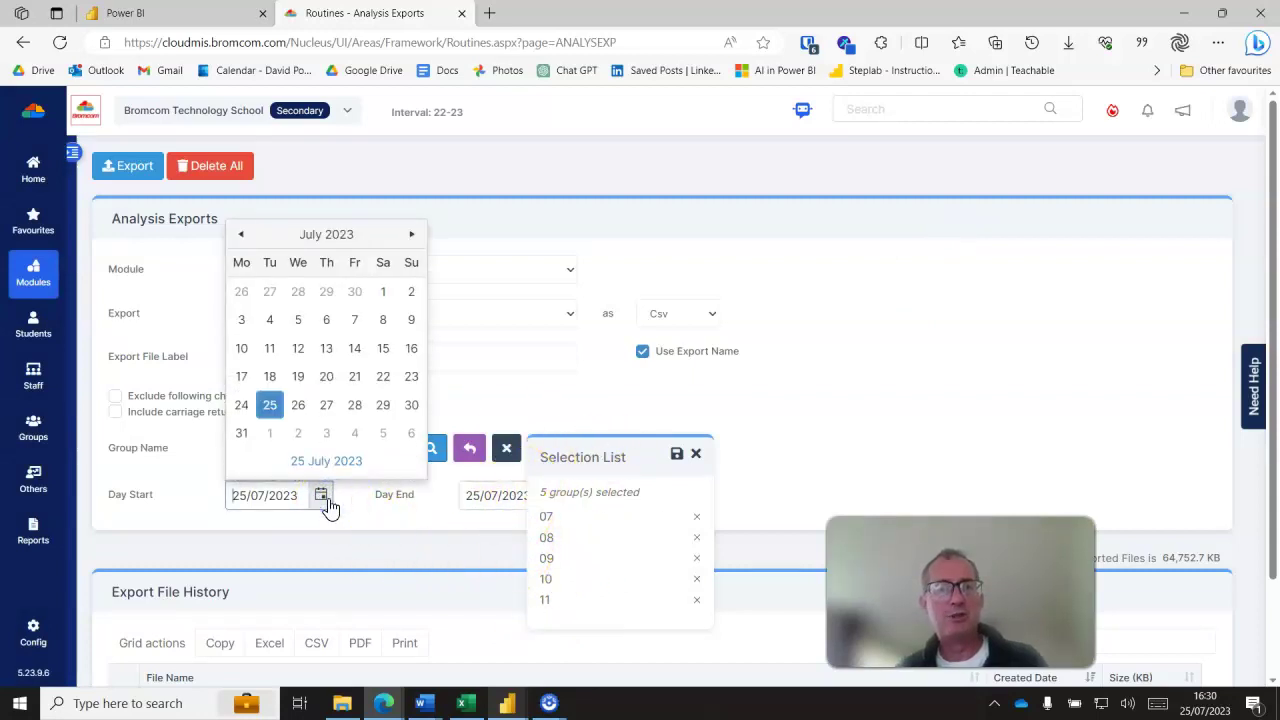
left_click(238, 236)
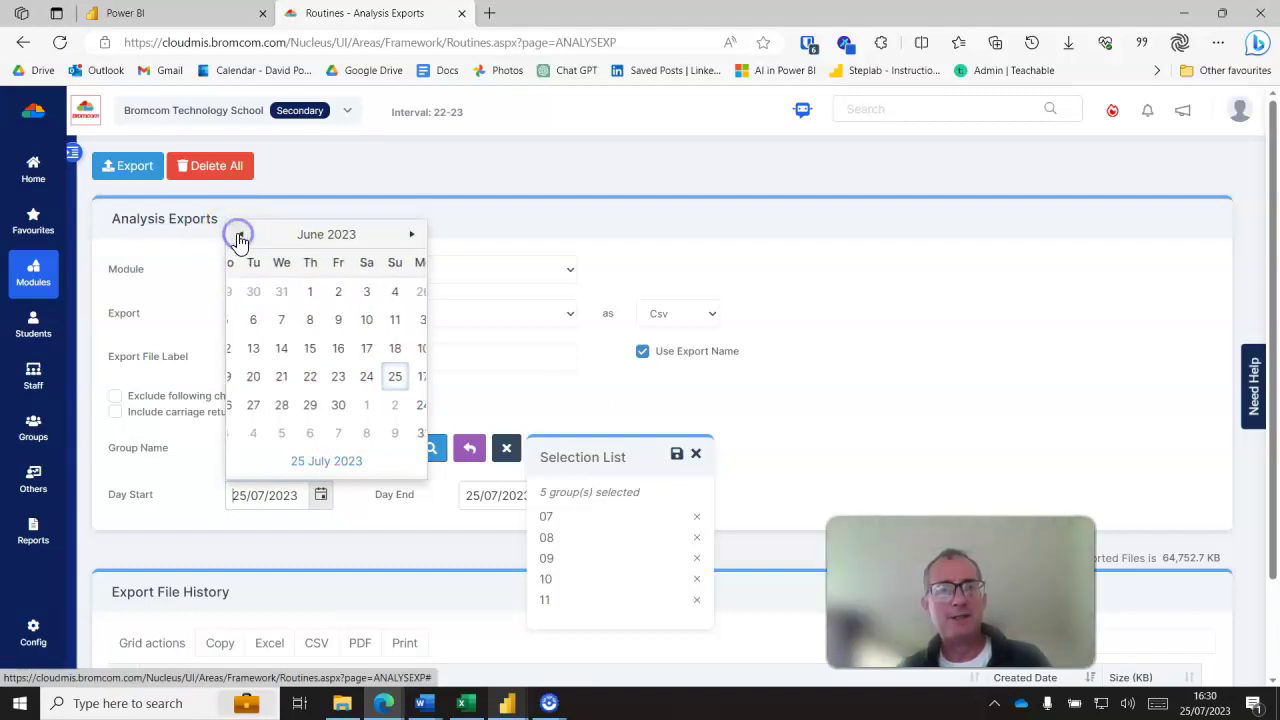
left_click(238, 236)
left_click(238, 236)
left_click(238, 236)
left_click(238, 236)
left_click(238, 236)
triple_click(238, 236)
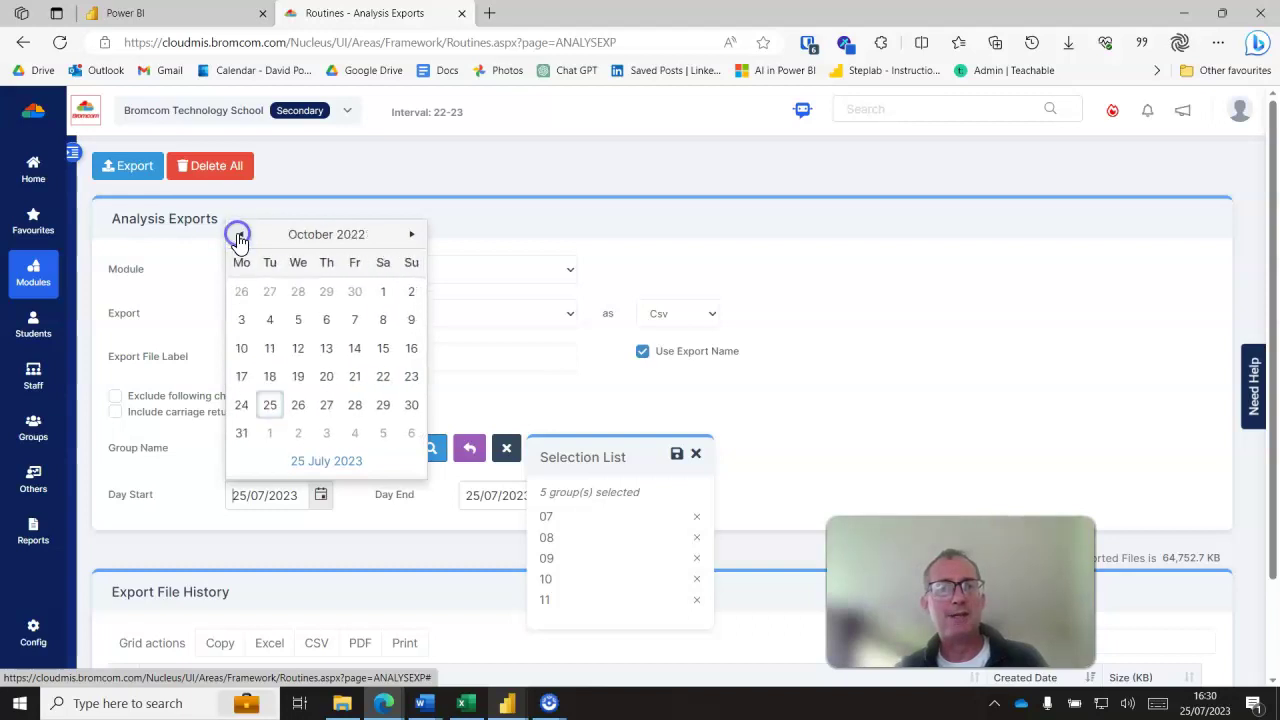
double_click(238, 236)
left_click(238, 236)
triple_click(238, 236)
double_click(239, 236)
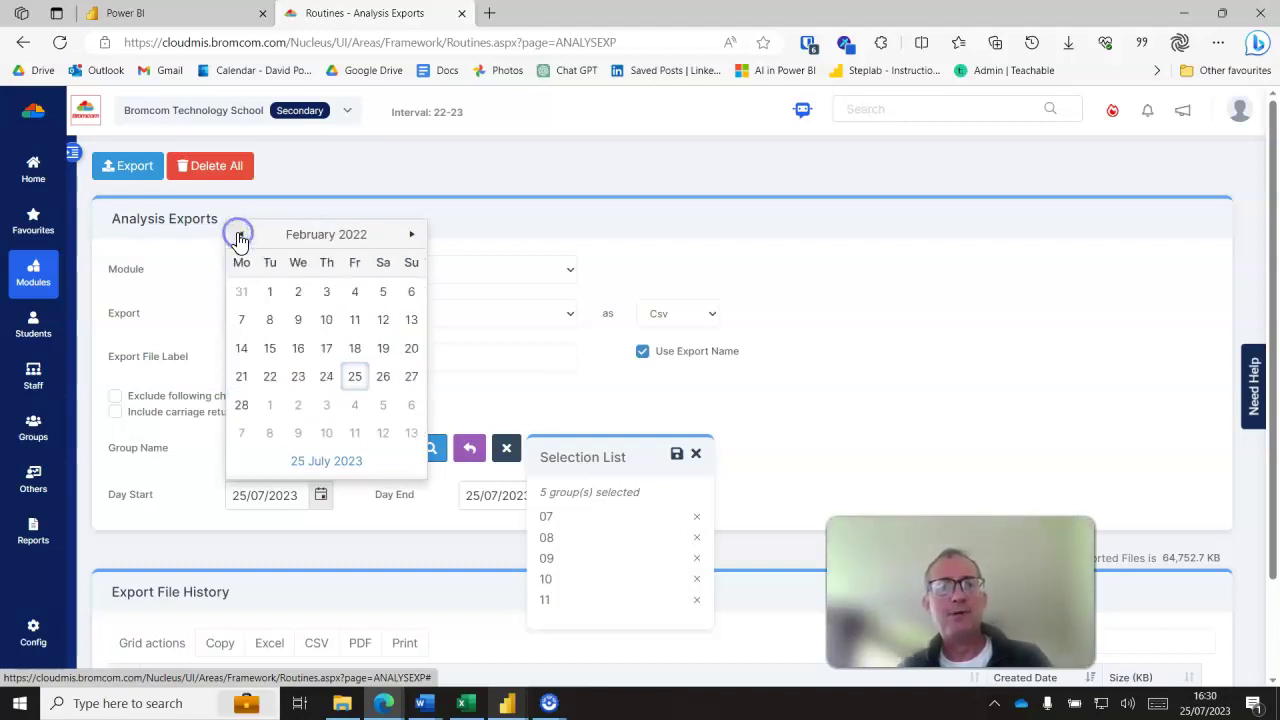
left_click(239, 236)
double_click(239, 236)
left_click(239, 236)
left_click(239, 236)
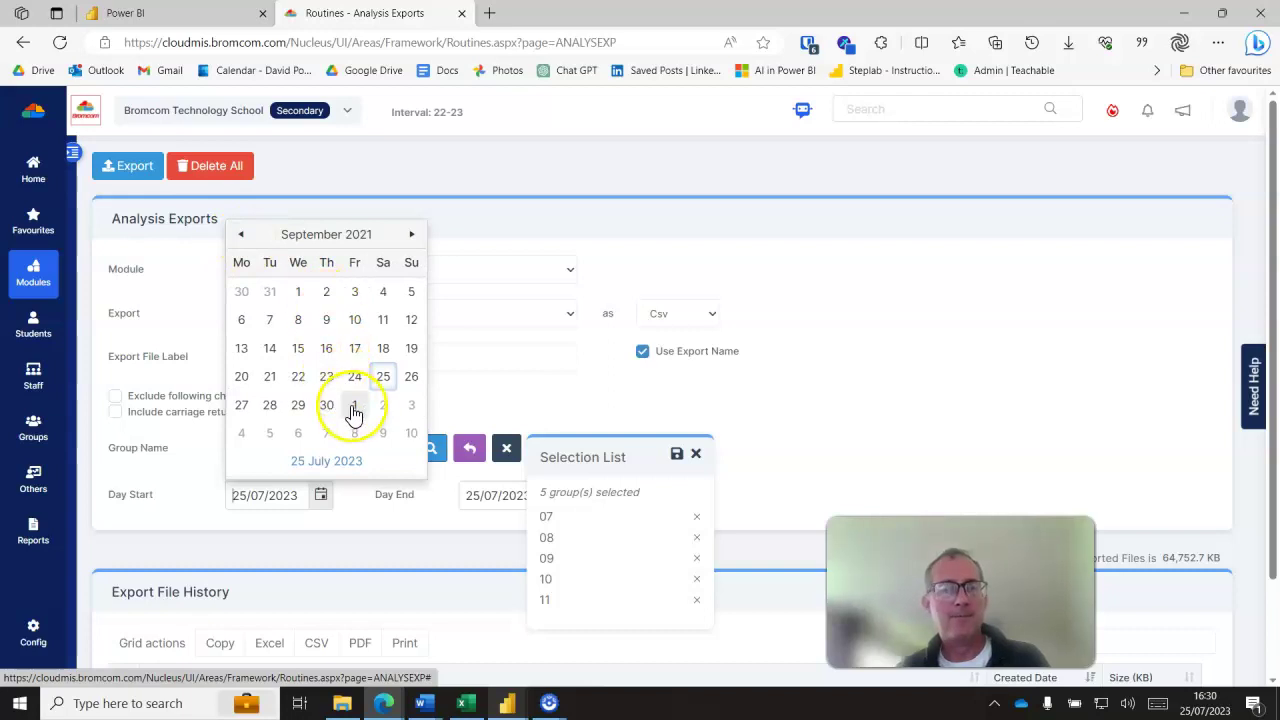
left_click(298, 292)
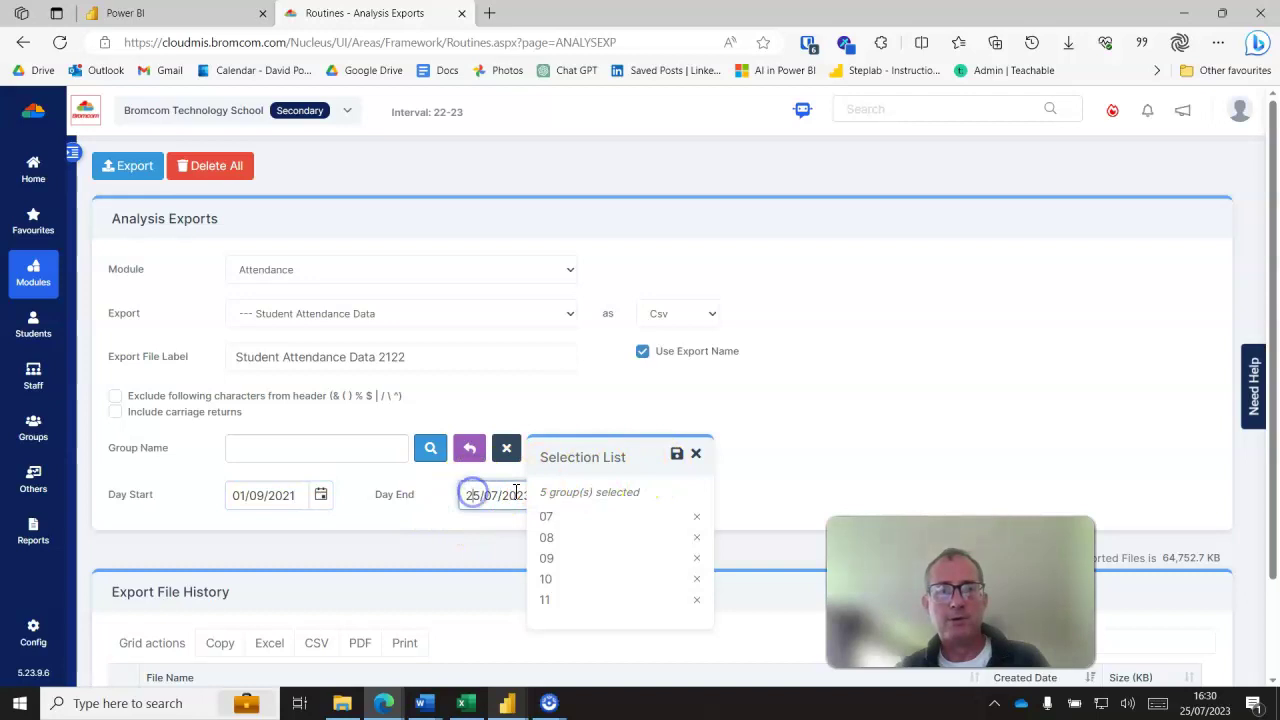
Set the Day End date to 31/08/2022 and reopen the Group Selector.
left_click(696, 453)
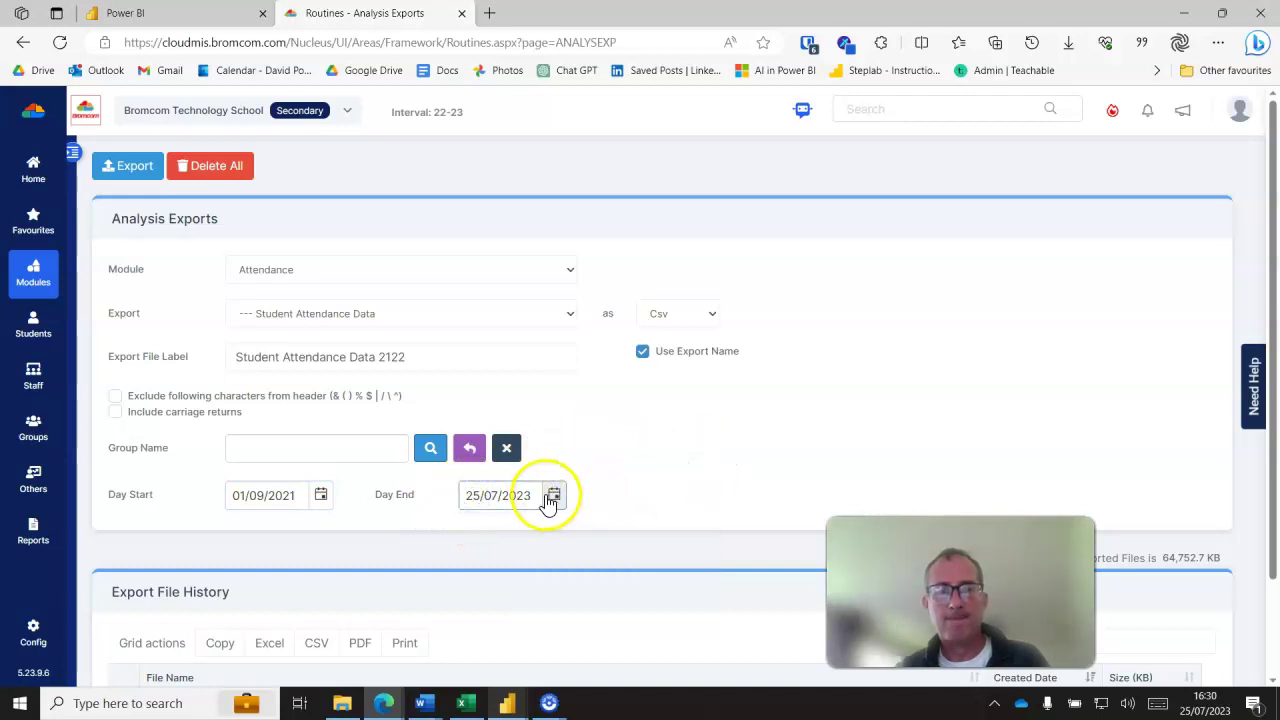
left_click(553, 494)
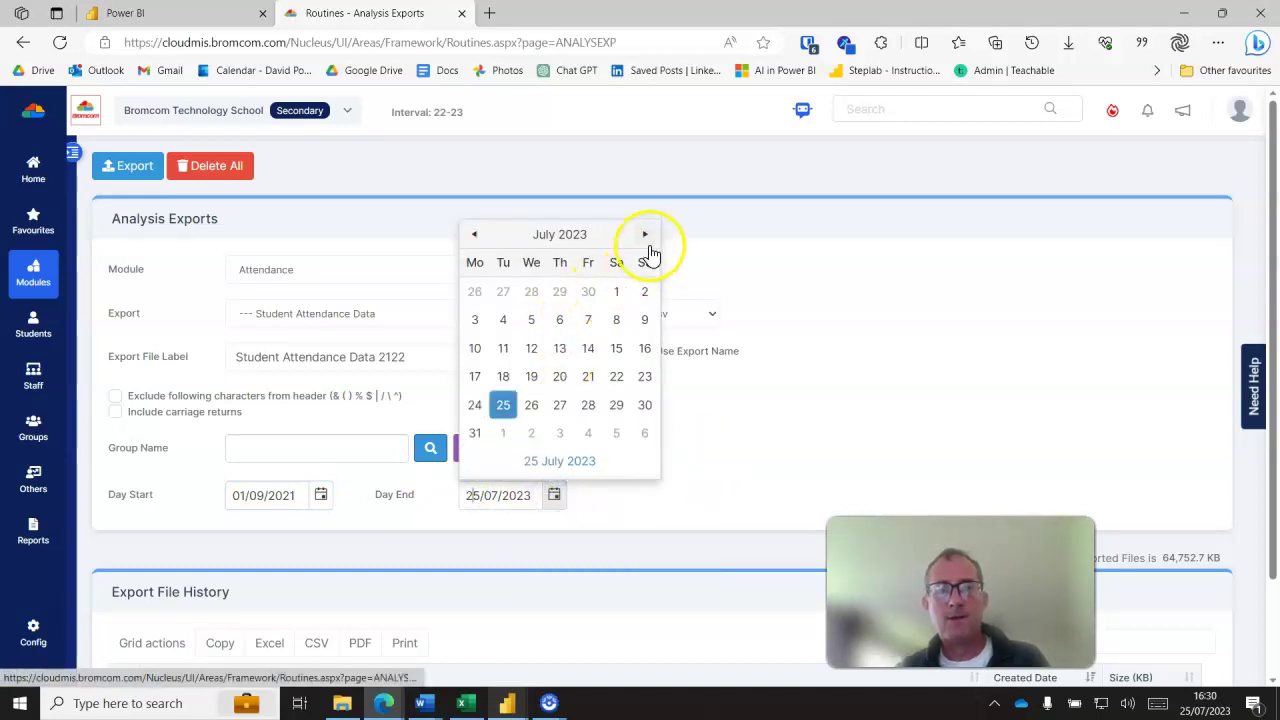
left_click(474, 236)
left_click(474, 236)
left_click(474, 236)
left_click(474, 236)
left_click(474, 236)
left_click(474, 236)
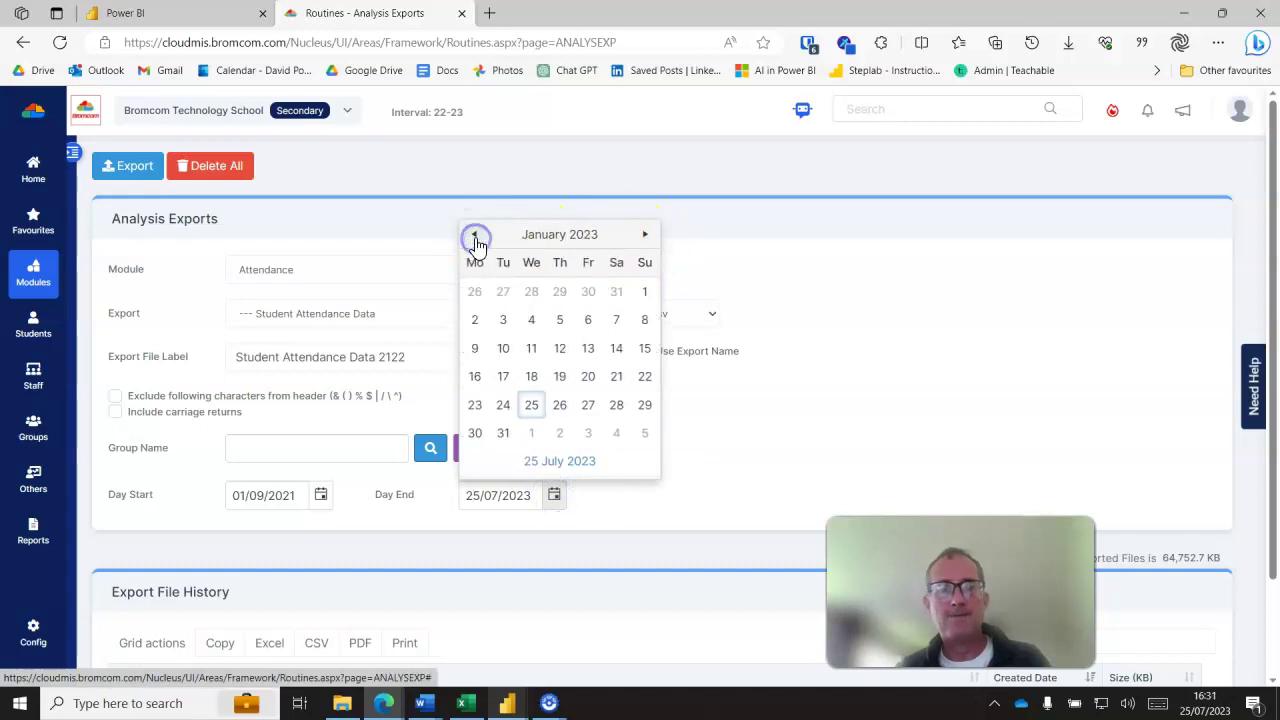
left_click(474, 236)
left_click(474, 236)
left_click(474, 236)
left_click(474, 236)
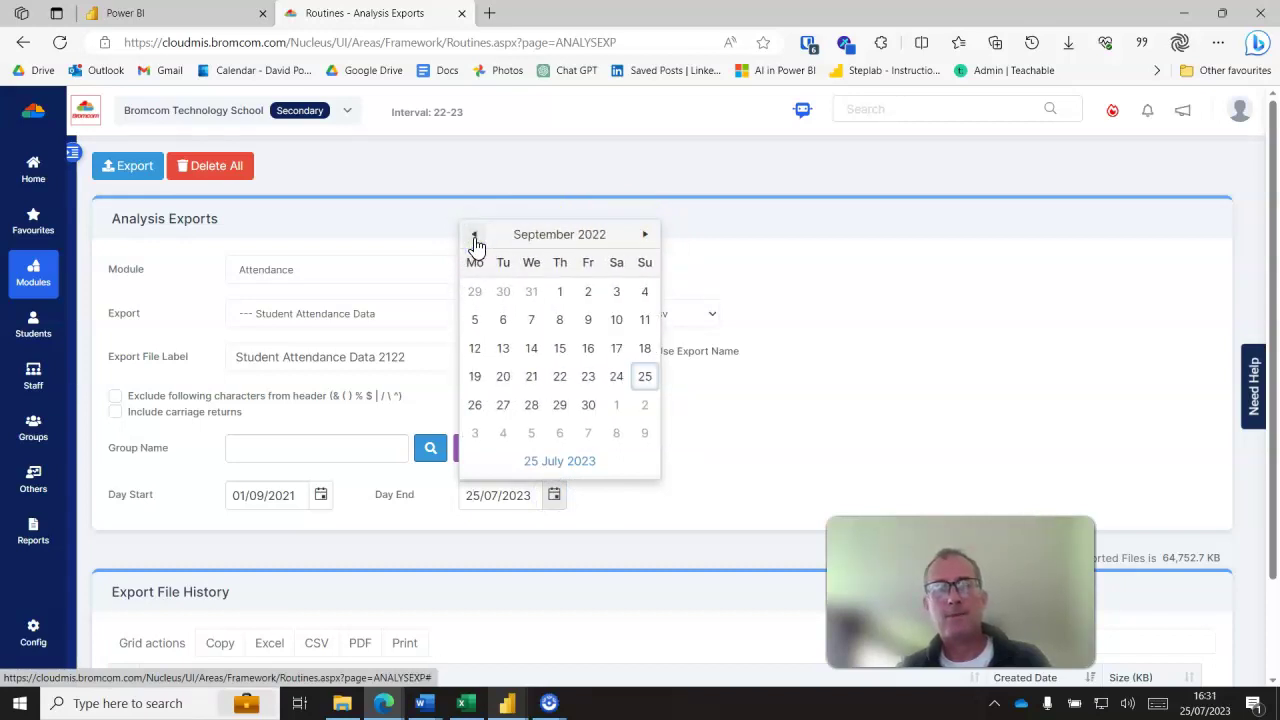
left_click(474, 236)
left_click(530, 405)
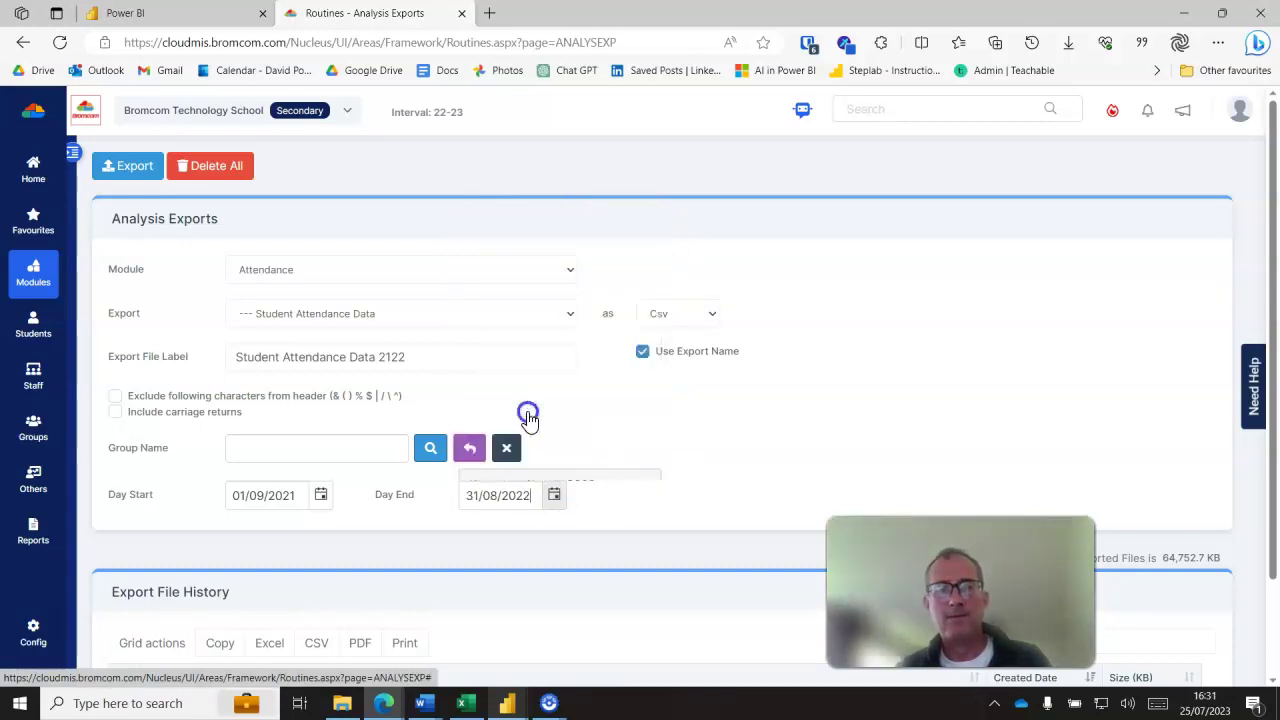
left_click(429, 448)
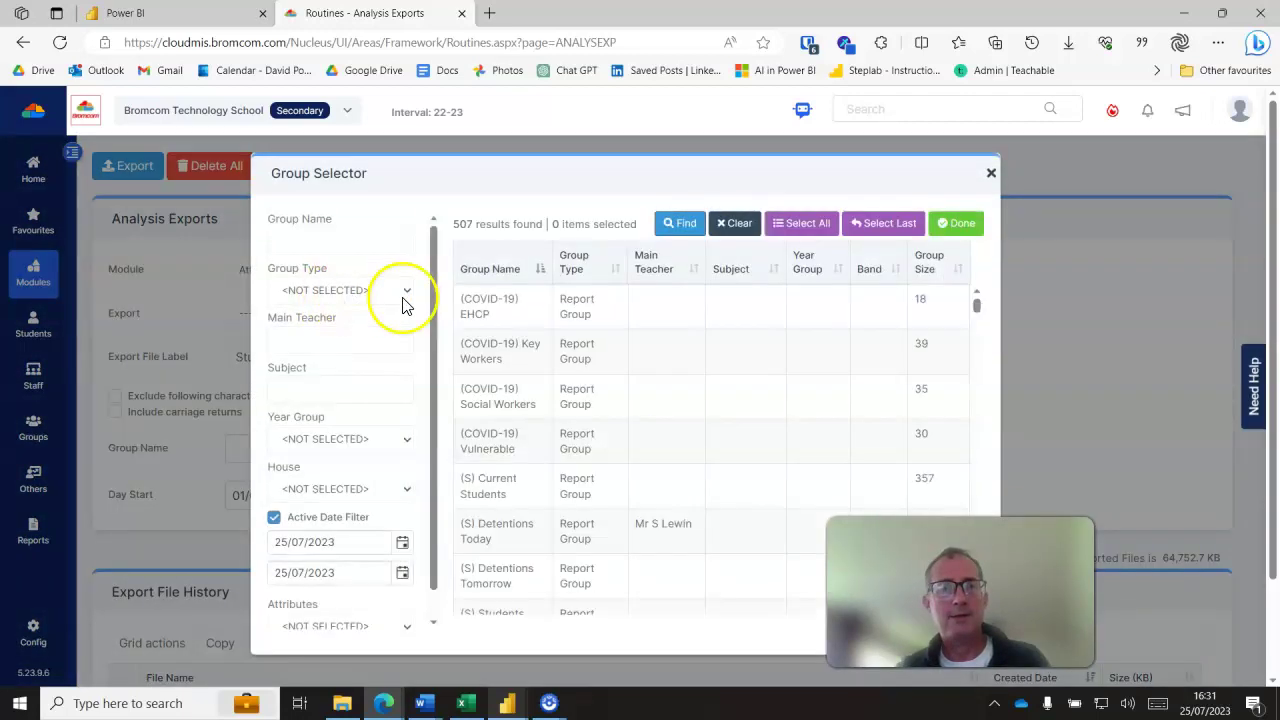
Reselect Year Group groups 07, 08, 09, 10 and 11 and confirm.
left_click(405, 292)
left_click(328, 337)
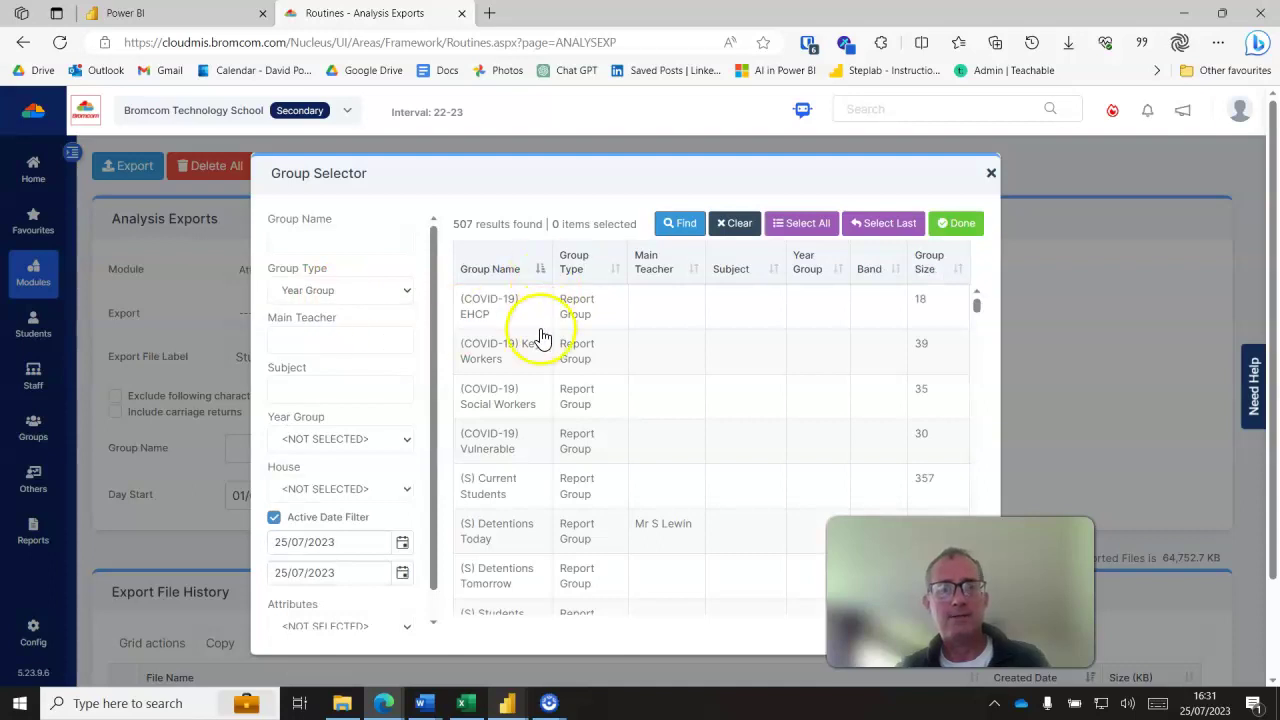
left_click(683, 223)
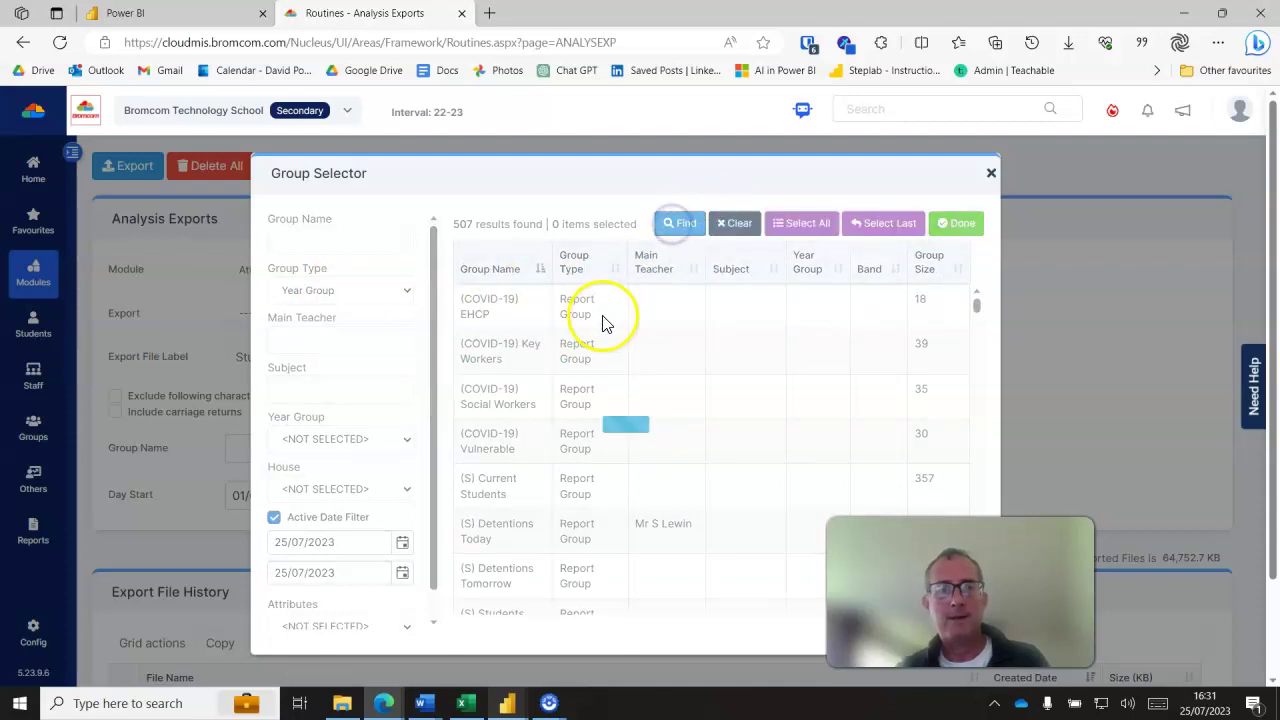
left_click(480, 308)
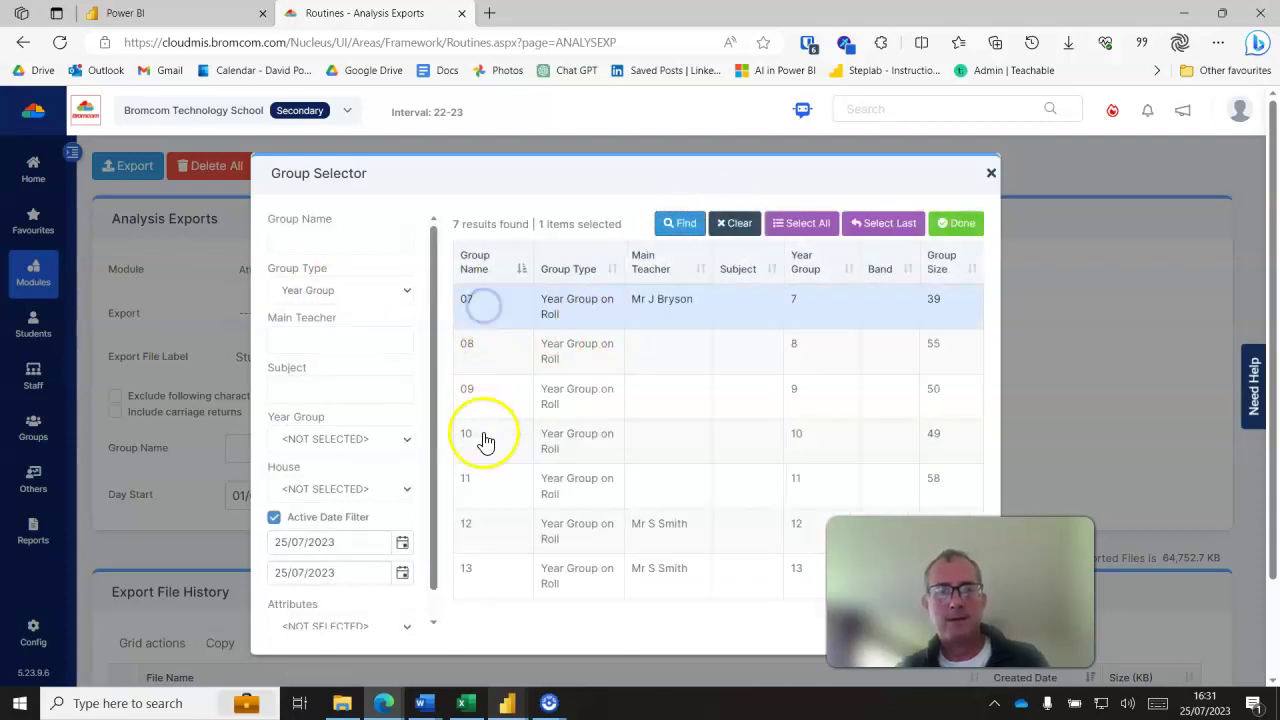
left_click(486, 488, "shift")
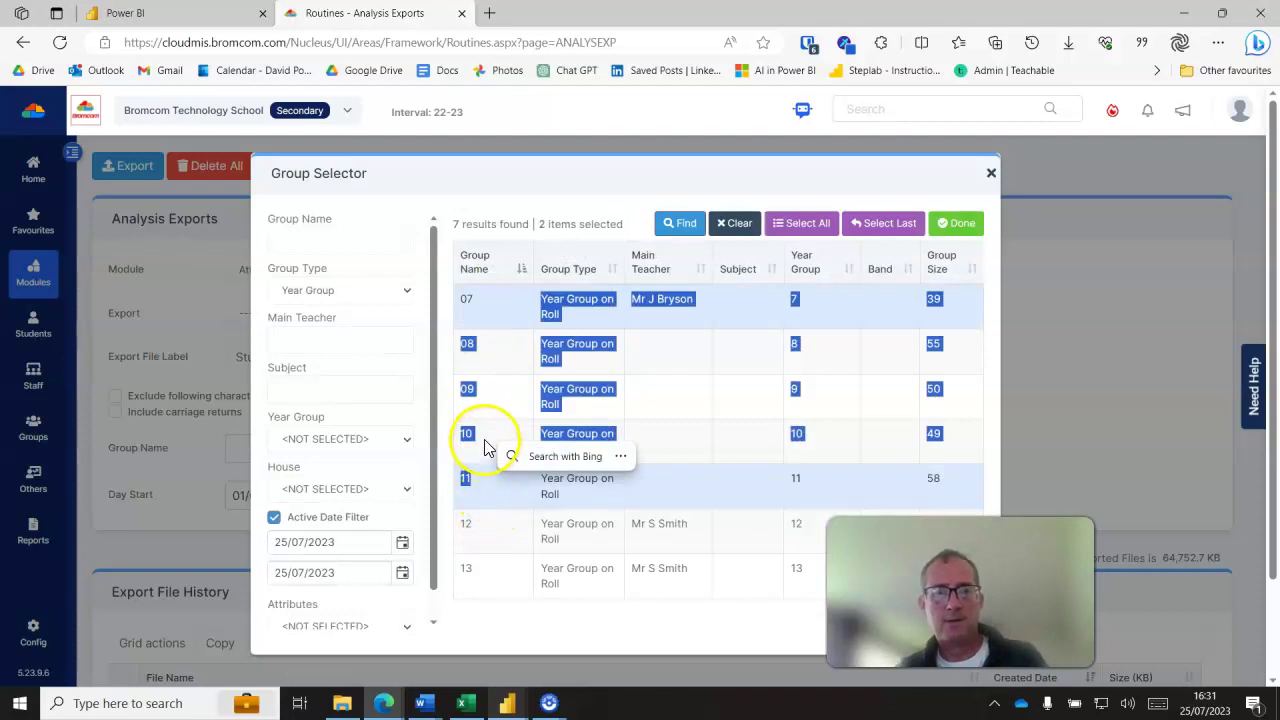
left_click(484, 445, "shift")
left_click(482, 396, "shift")
left_click(484, 350, "shift")
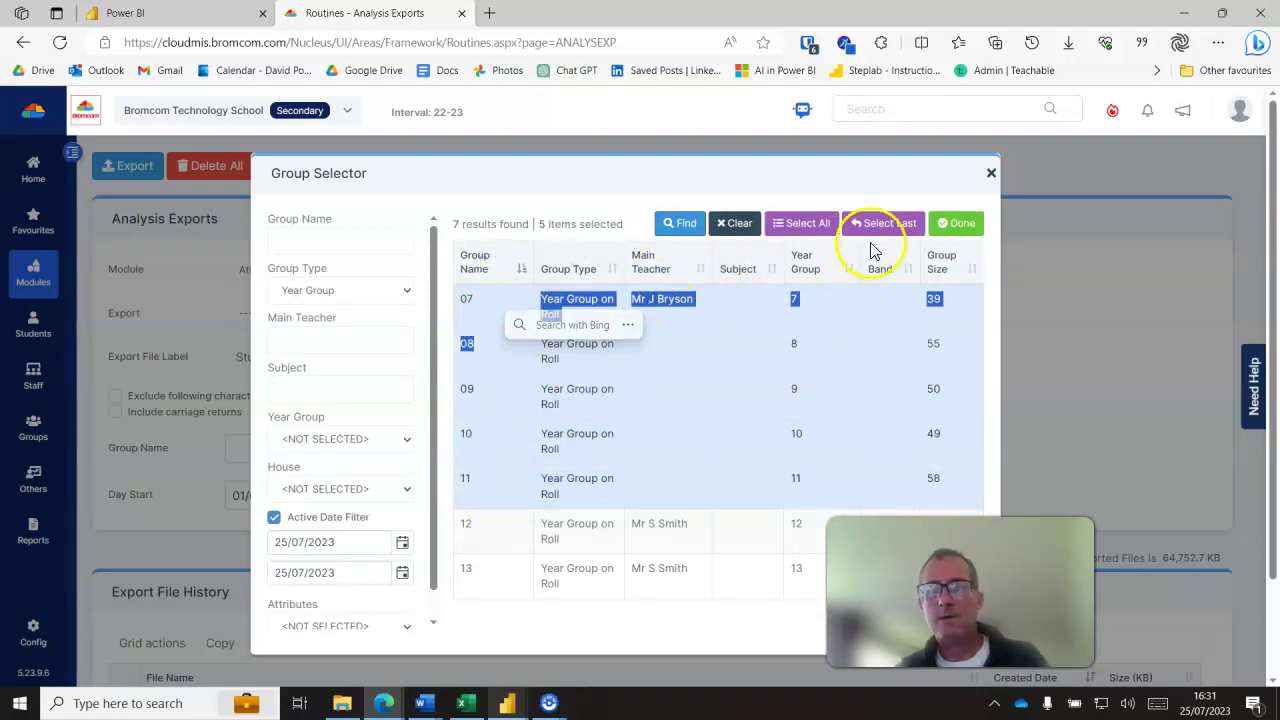
left_click(953, 226)
Run the export and download the new Student Attendance Data 2122.Csv file.
scroll(837, 423, "down", 1)
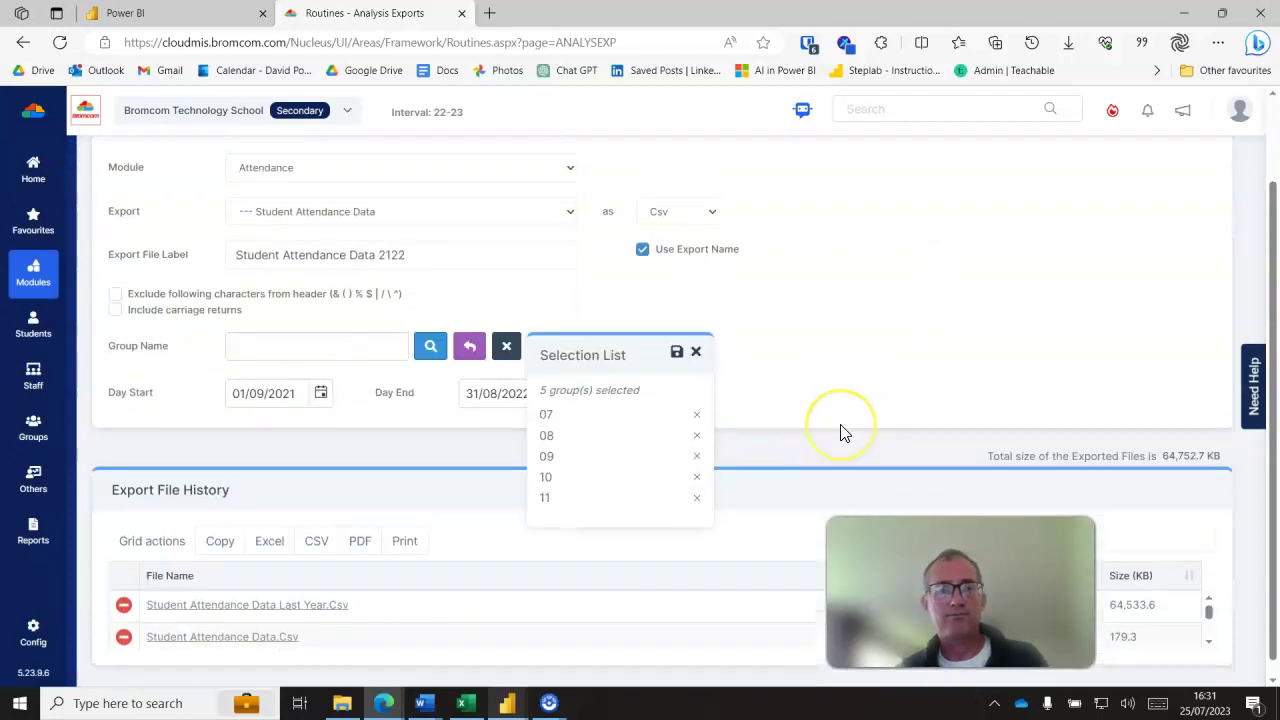
scroll(840, 428, "up", 2)
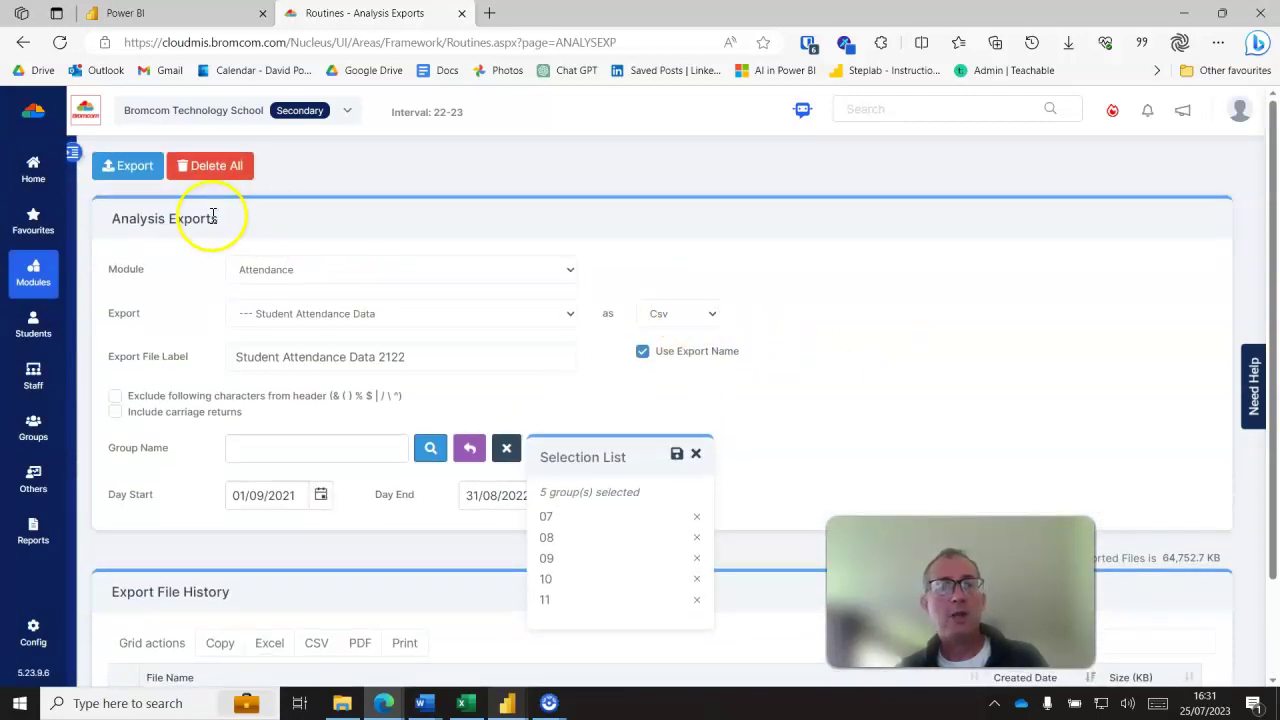
left_click(107, 166)
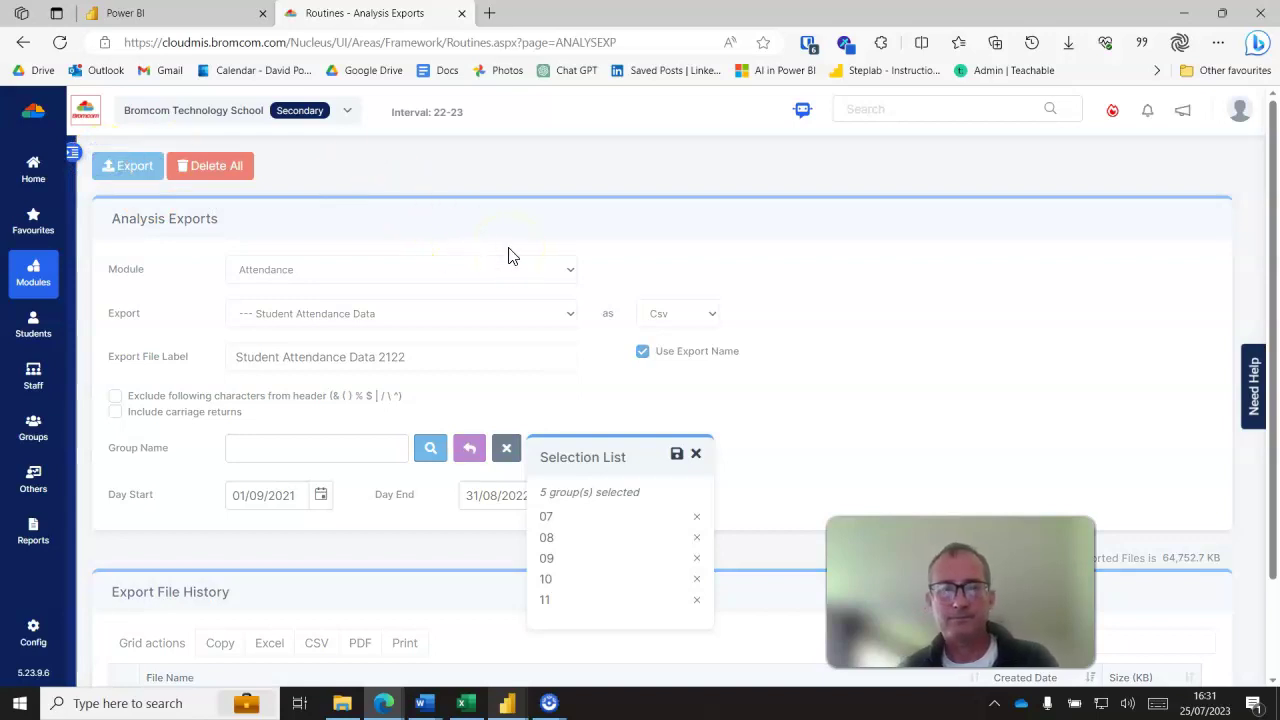
scroll(655, 330, "down", 2)
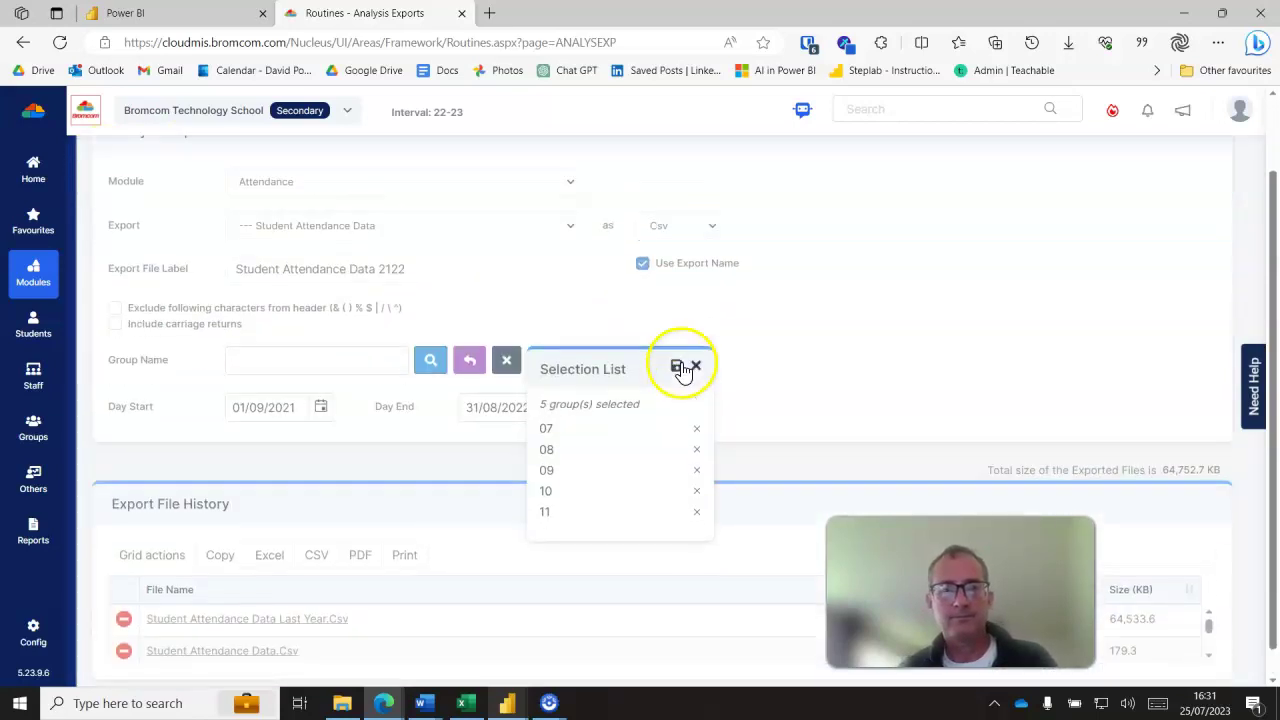
scroll(683, 370, "up", 2)
left_click(126, 178)
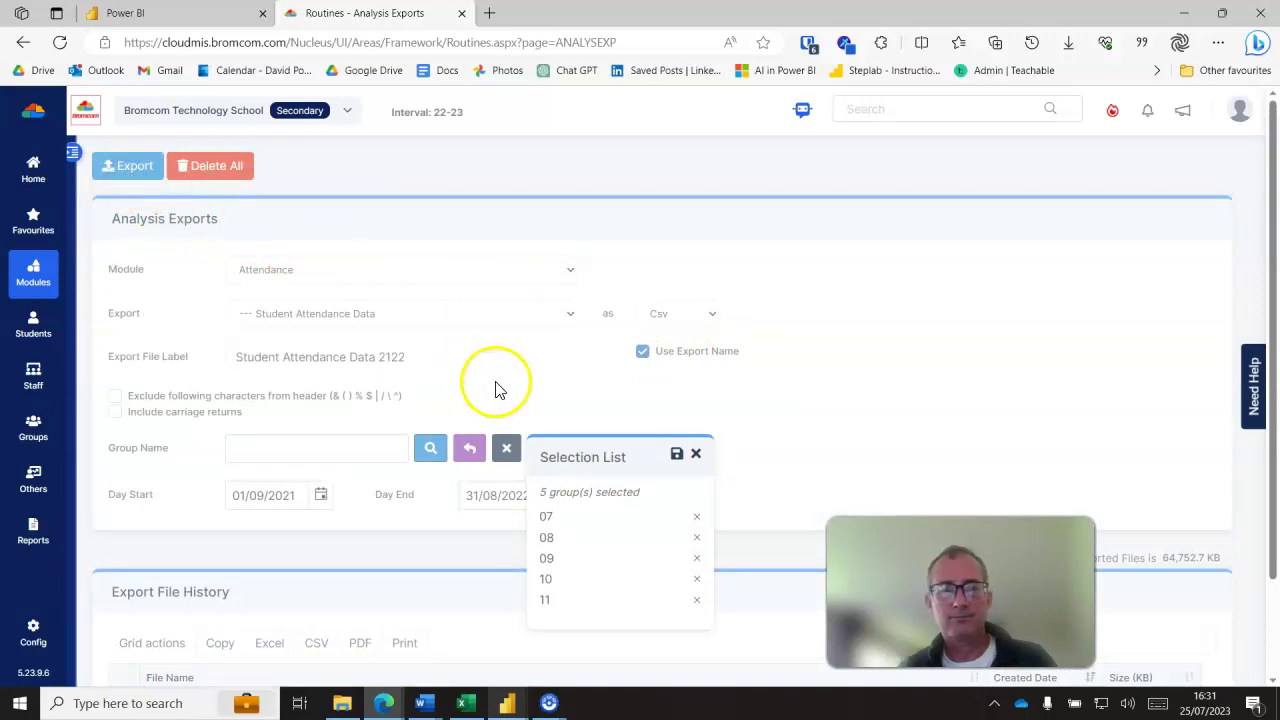
scroll(686, 337, "down", 2)
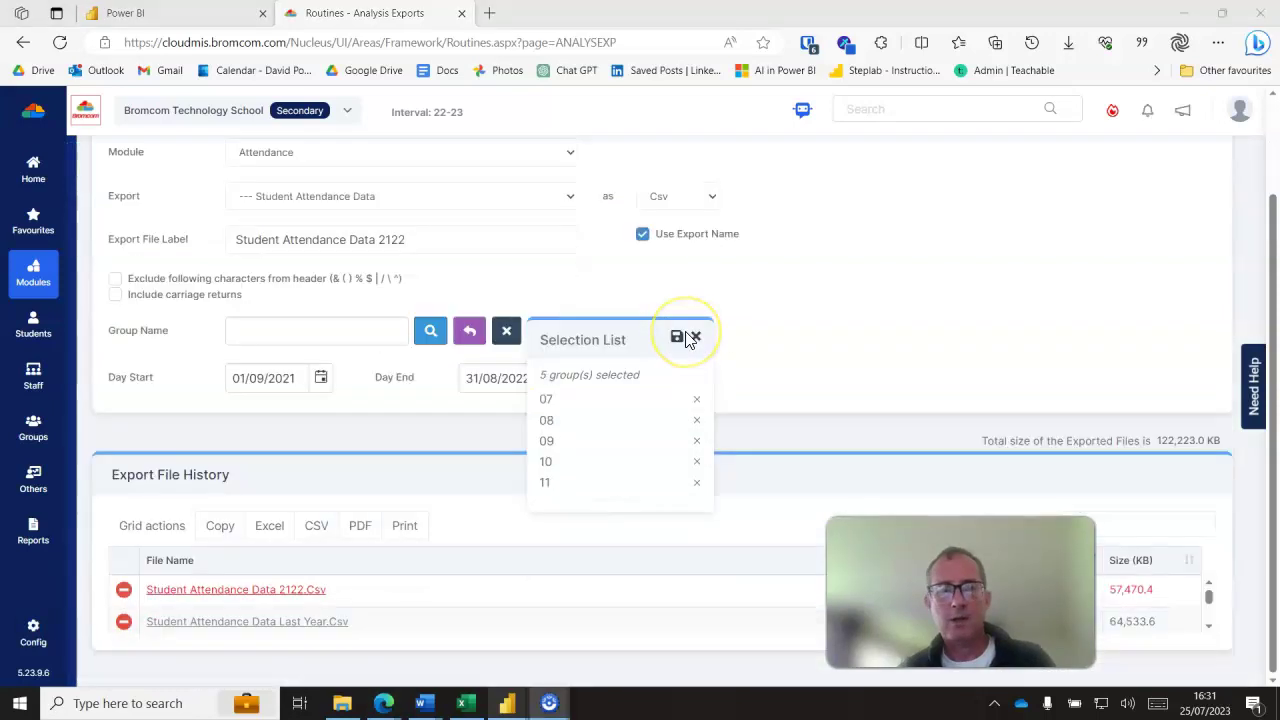
left_click(302, 596)
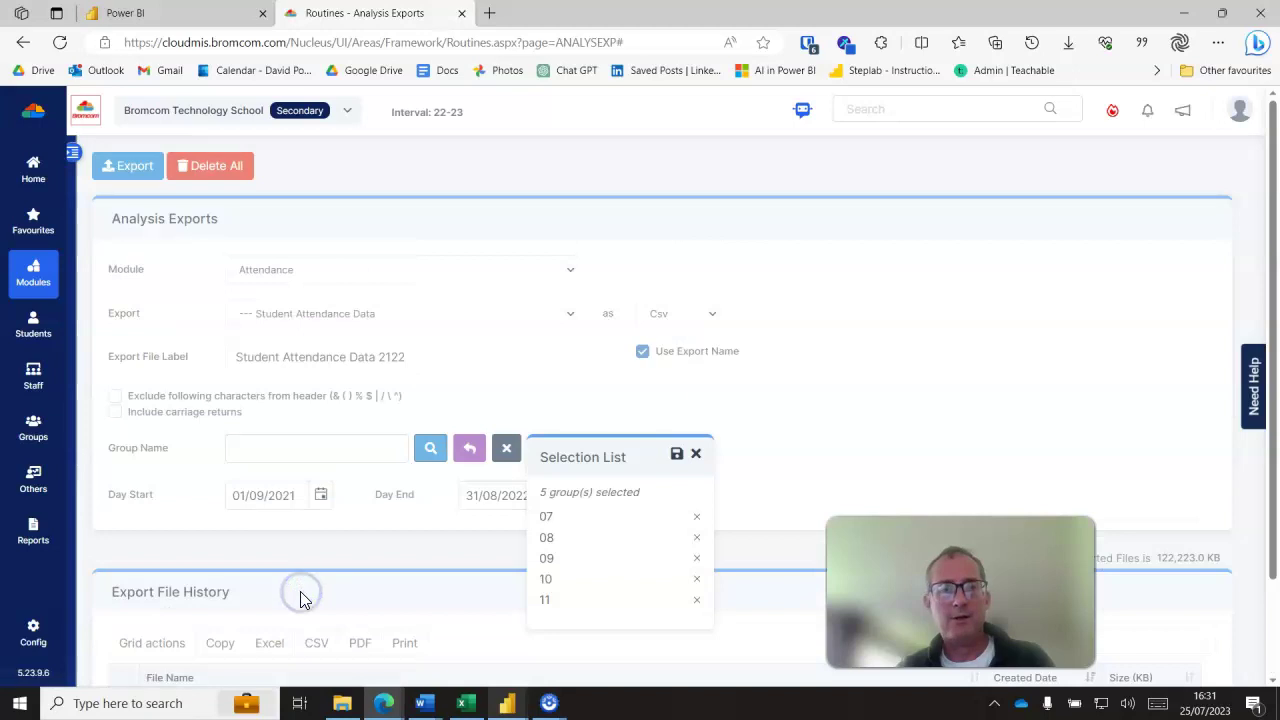
scroll(748, 360, "down", 2)
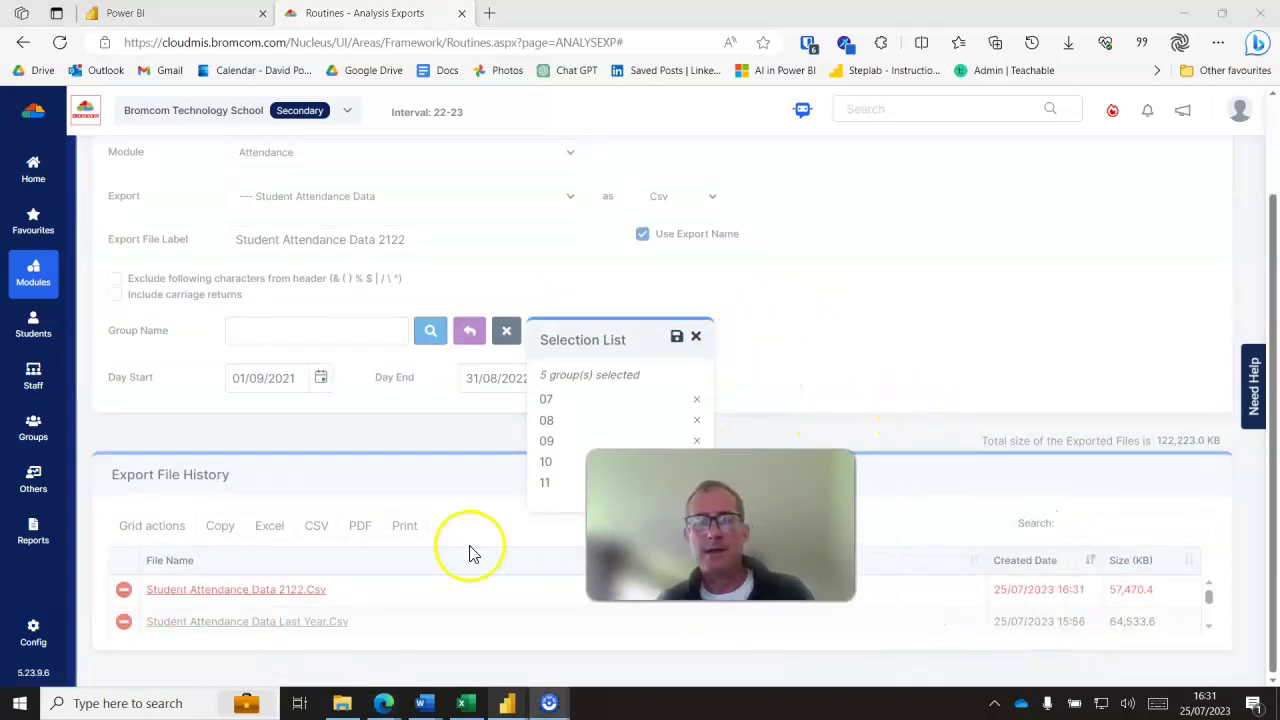
left_click(257, 594)
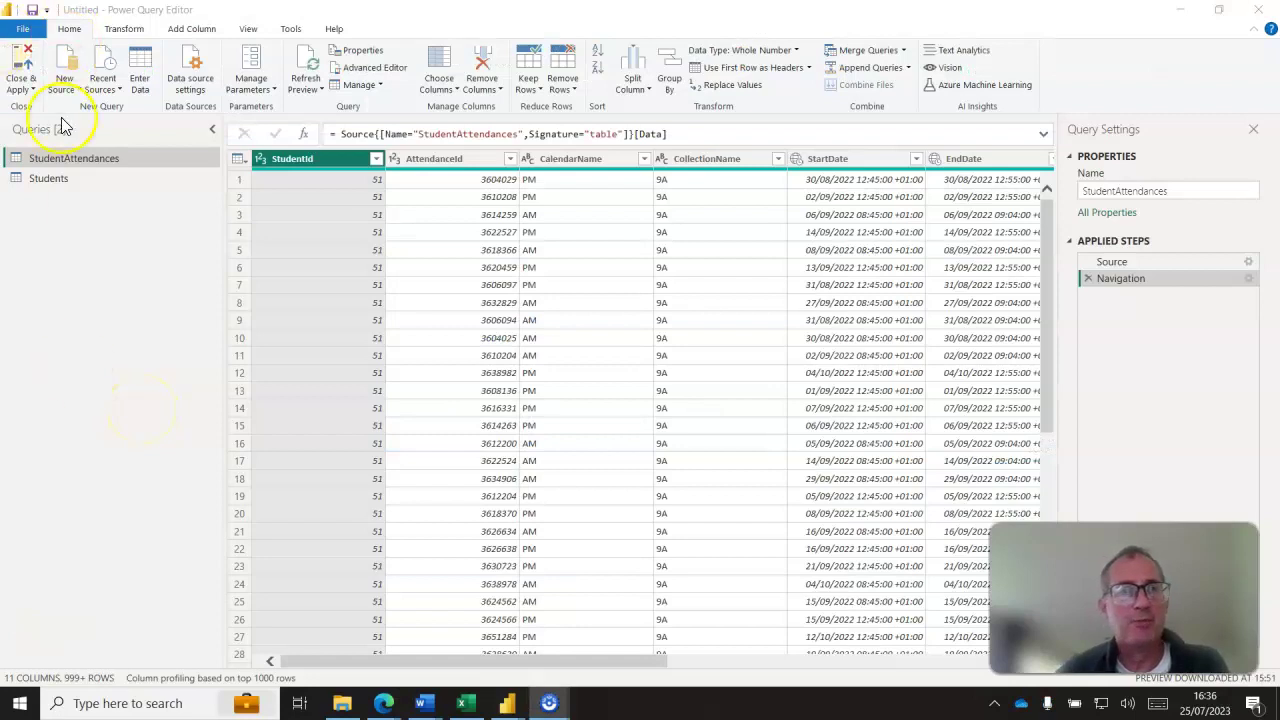
Check the Students and StudentAttendances queries, then show the New Source data types.
left_click(71, 179)
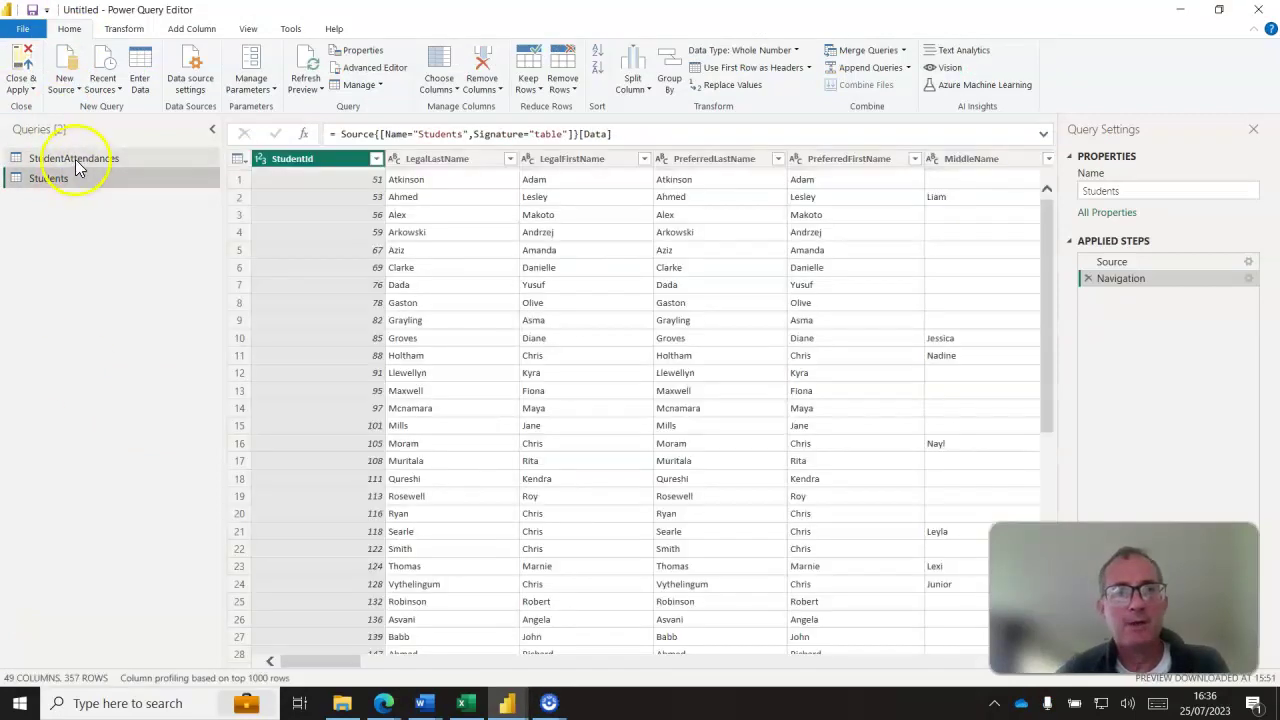
left_click(79, 160)
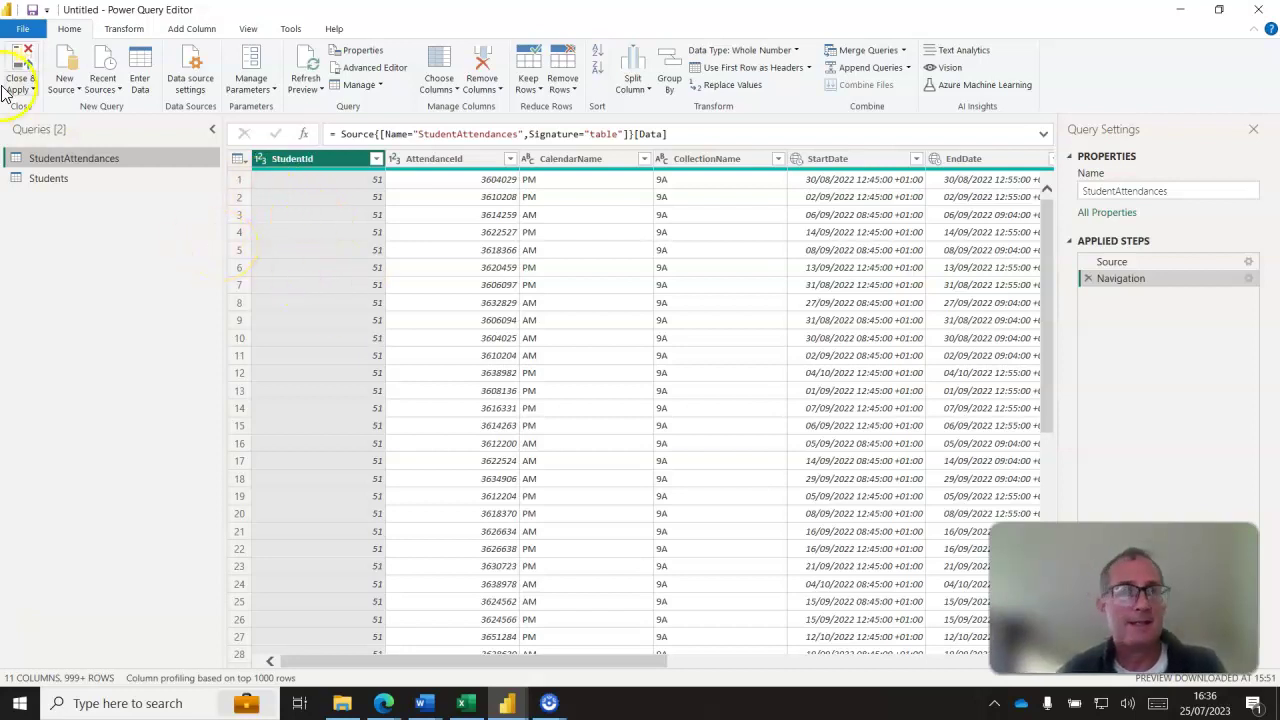
left_click(74, 88)
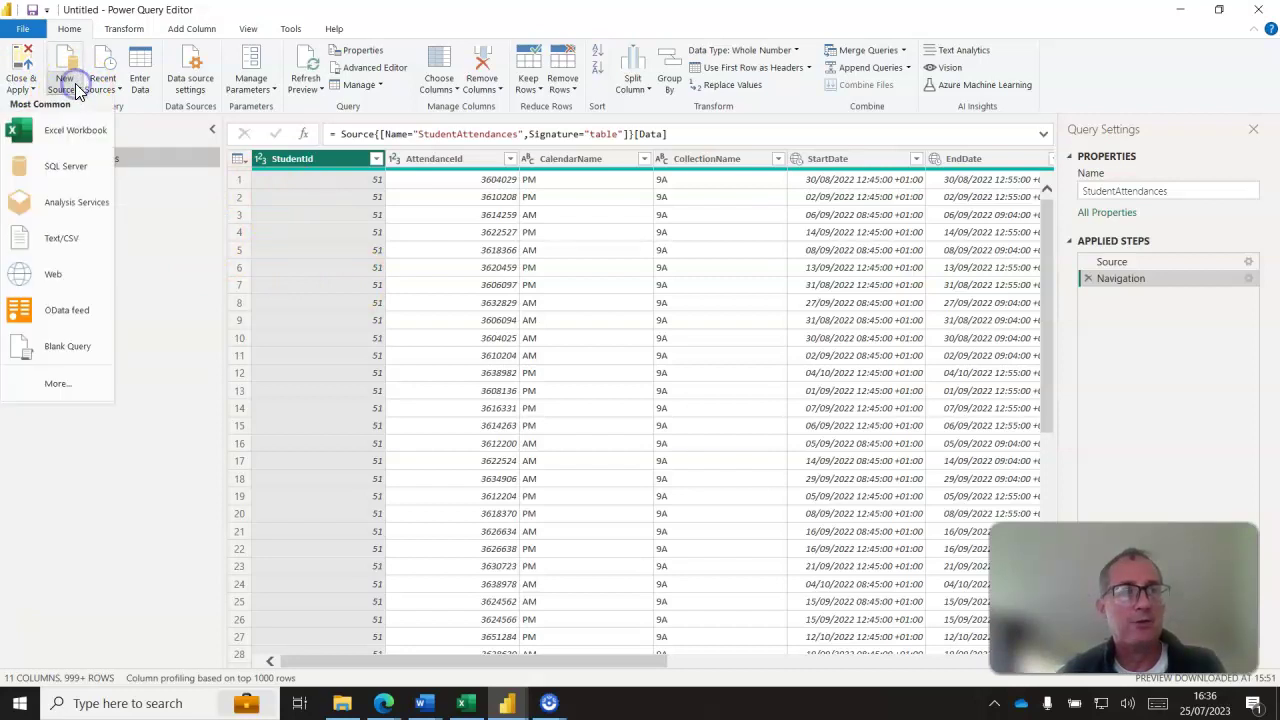
Import Student Attendance Data Last Year.csv from Downloads as a Text/CSV query.
left_click(62, 239)
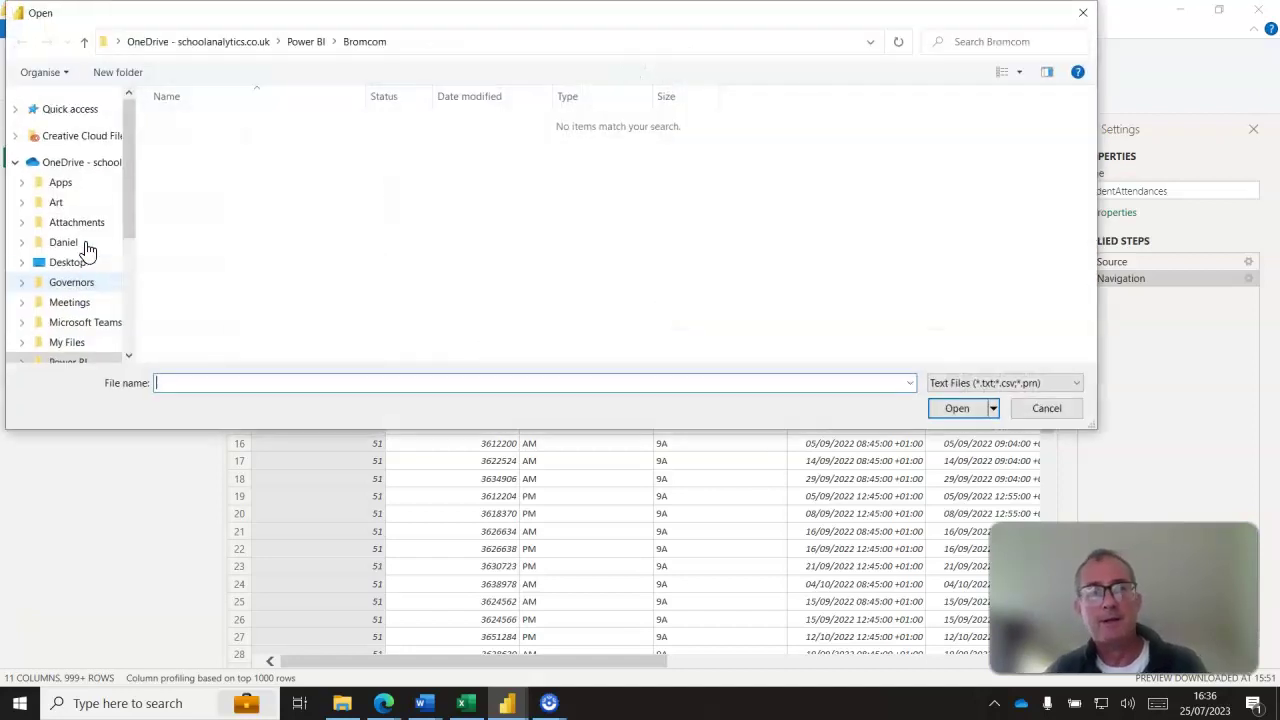
left_click_drag(130, 212, 129, 134)
left_click(80, 153)
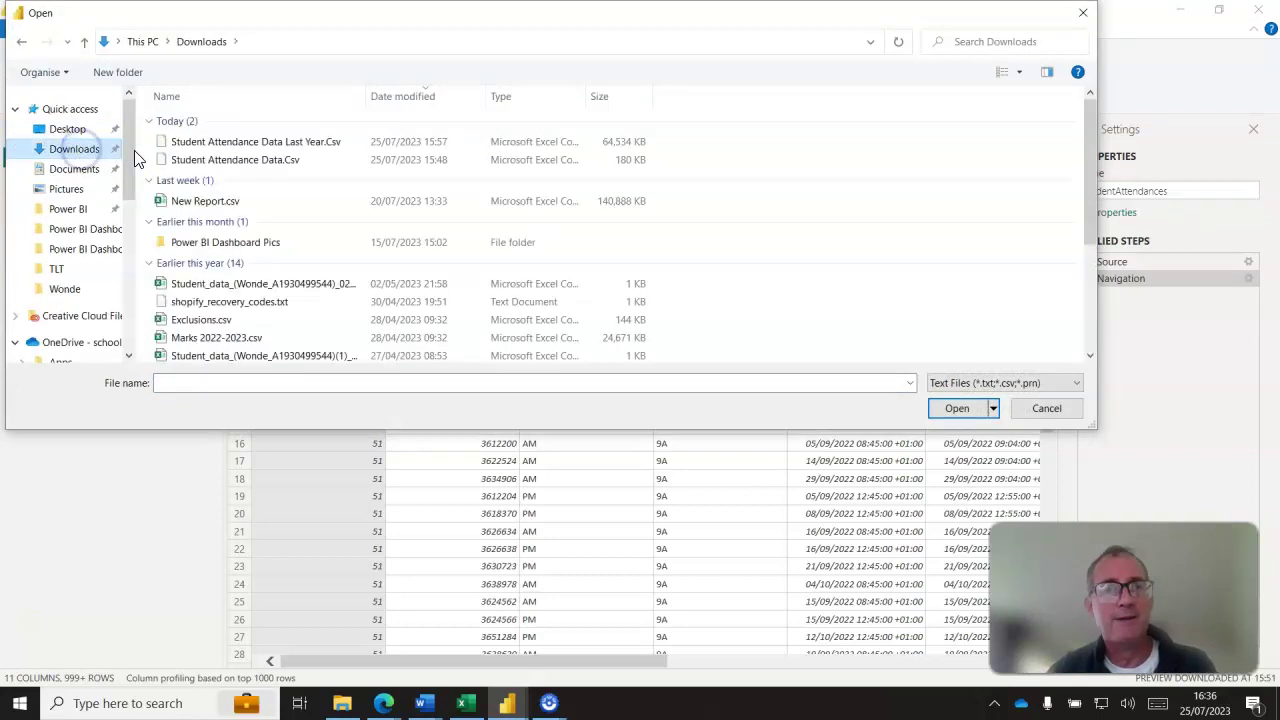
left_click(240, 146)
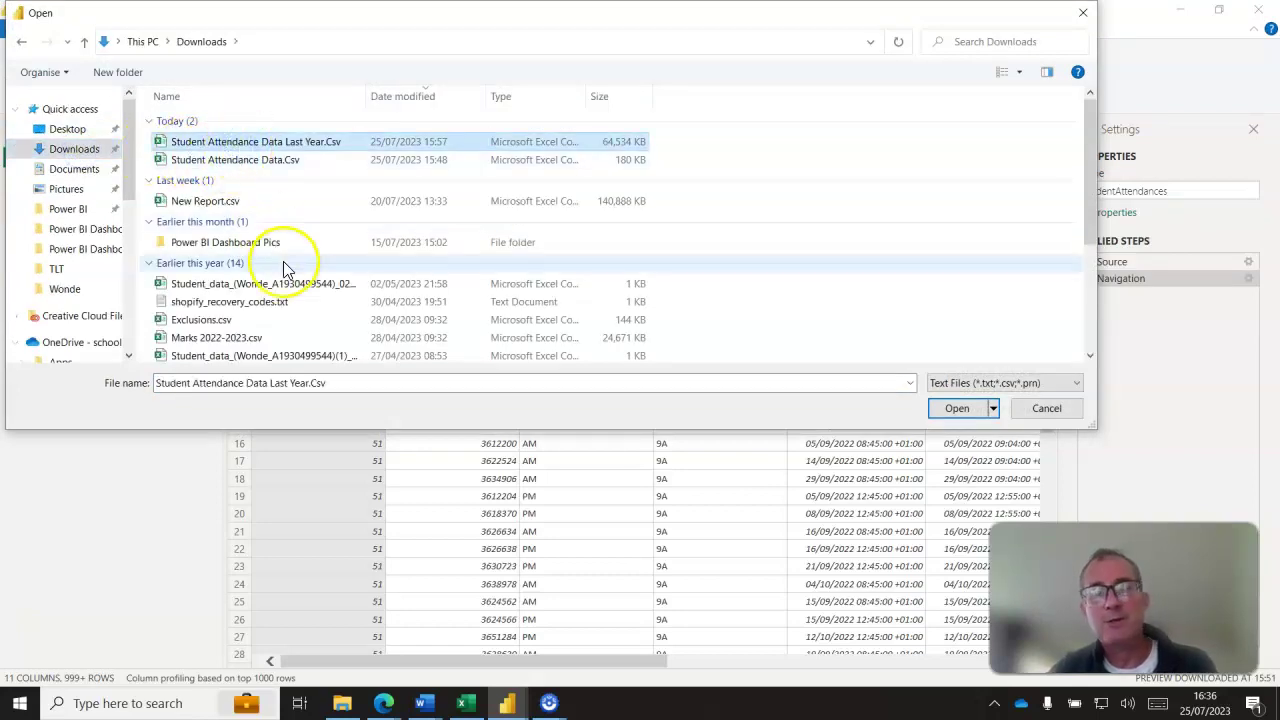
left_click(957, 409)
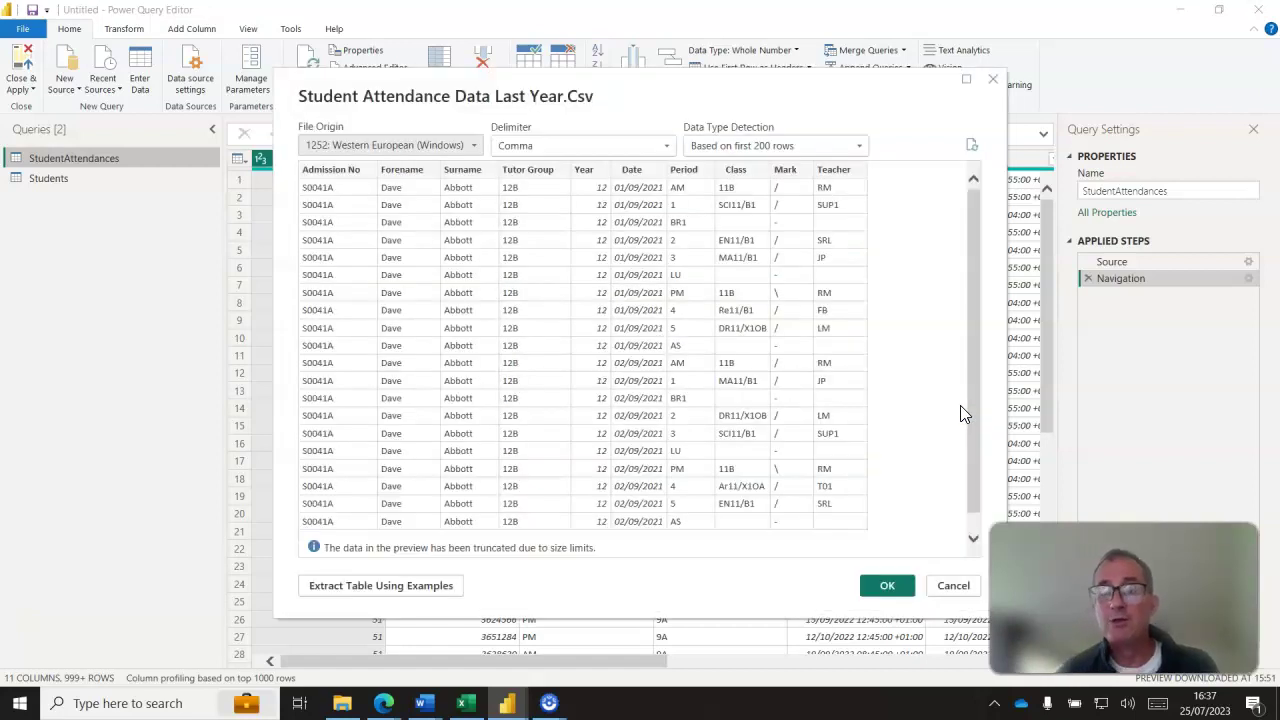
left_click(888, 588)
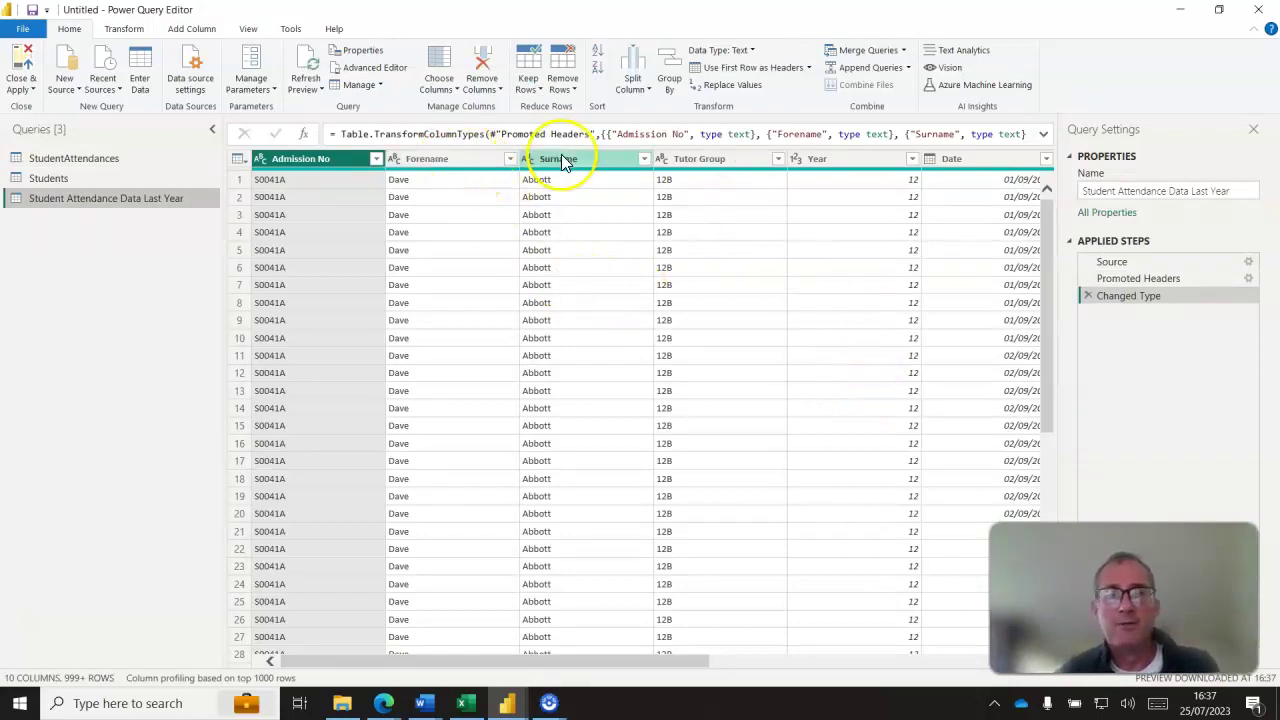
Filter the Period column to keep only AM and PM rows.
left_click_drag(680, 662, 855, 663)
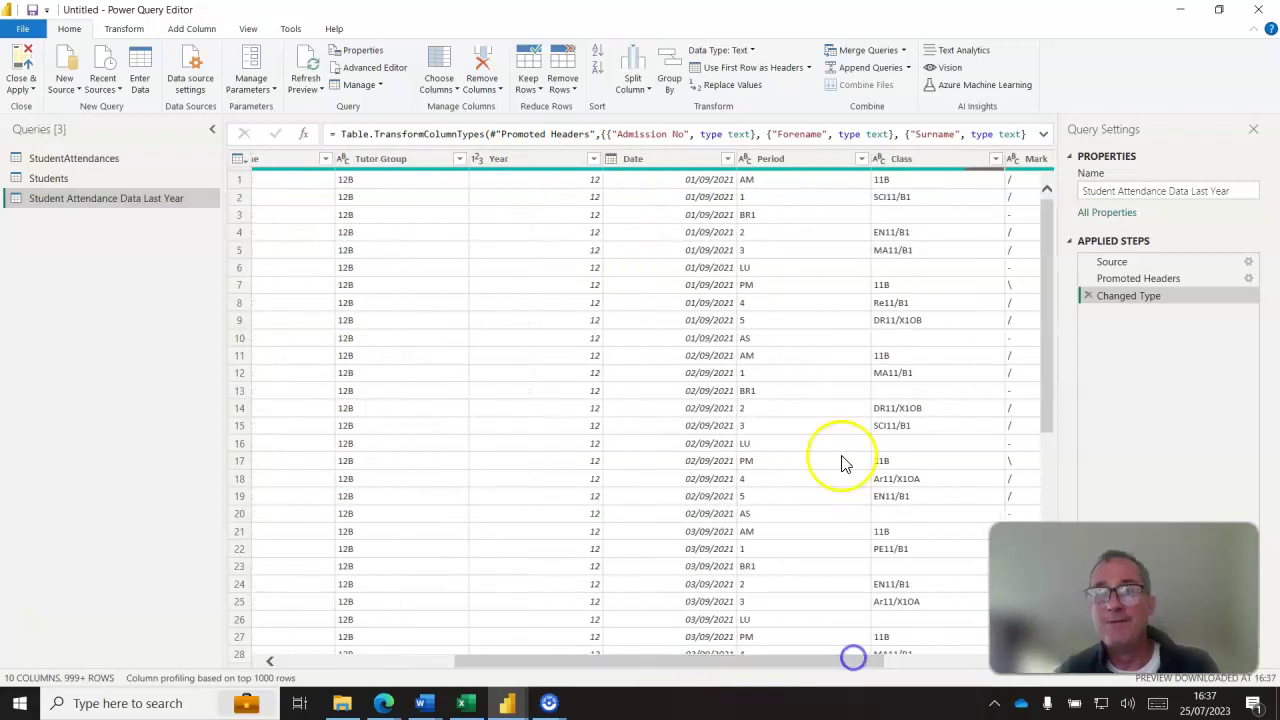
left_click(861, 160)
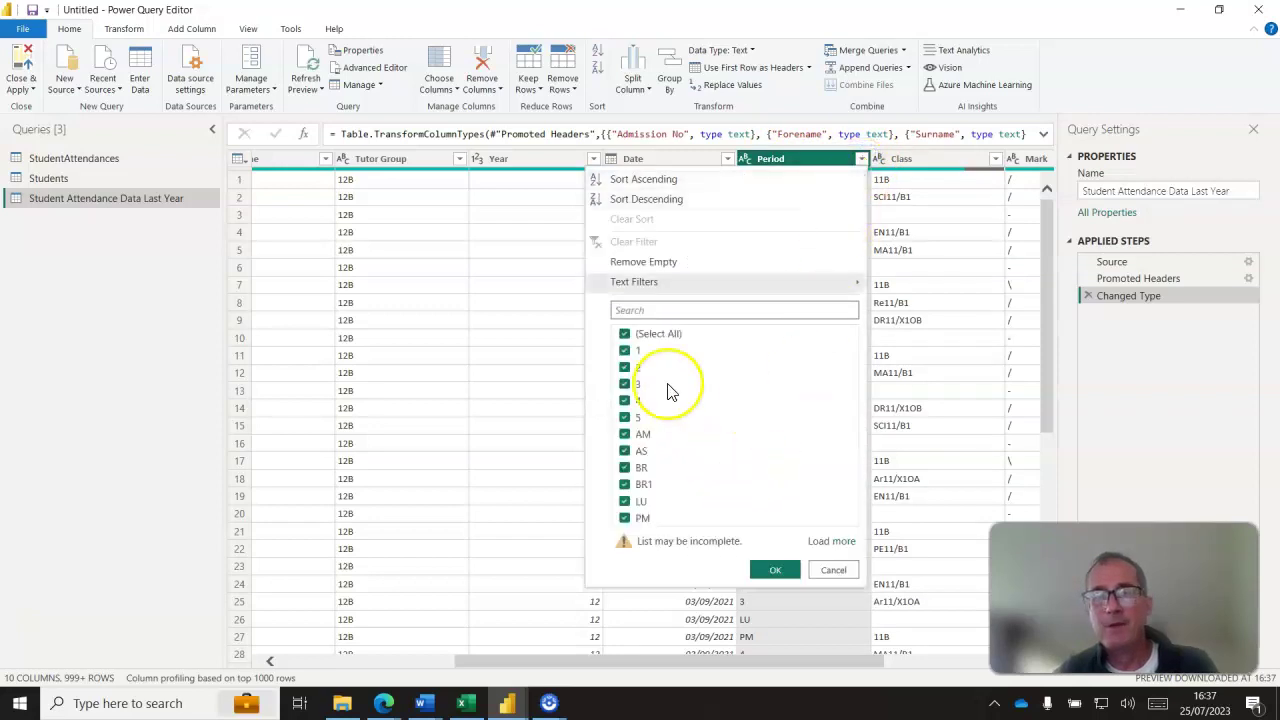
left_click(627, 334)
left_click(626, 434)
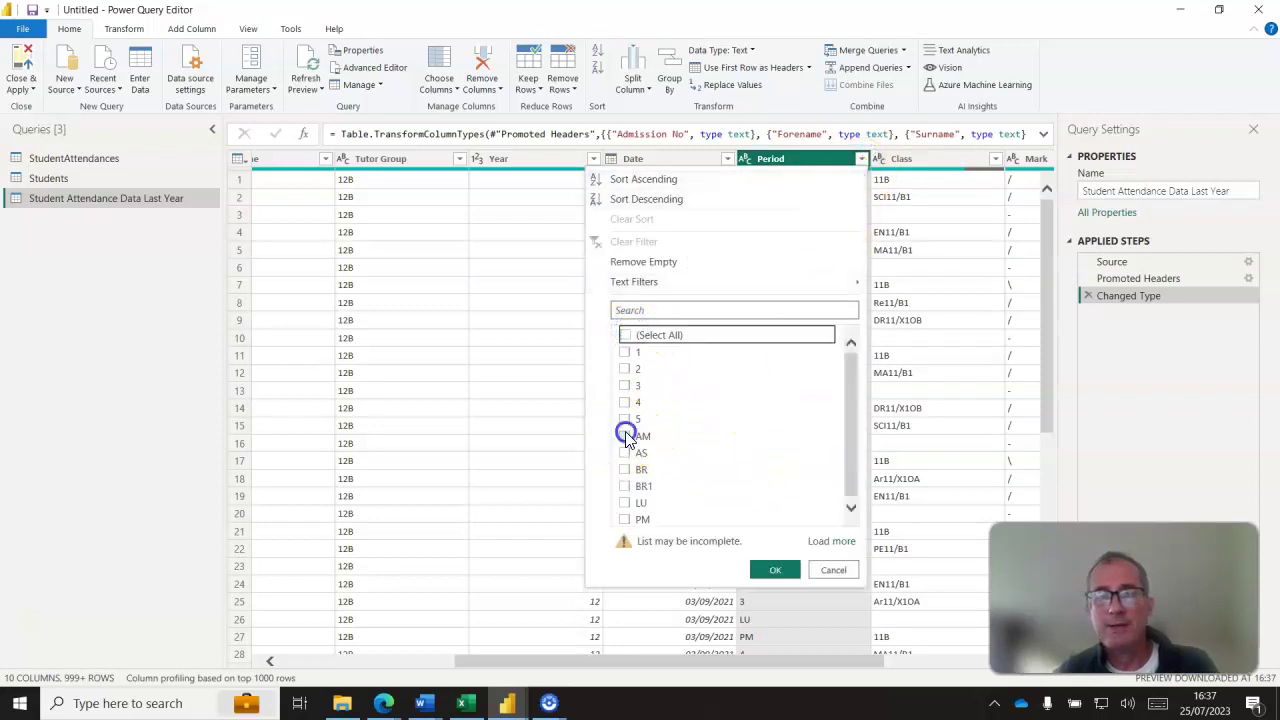
left_click(625, 519)
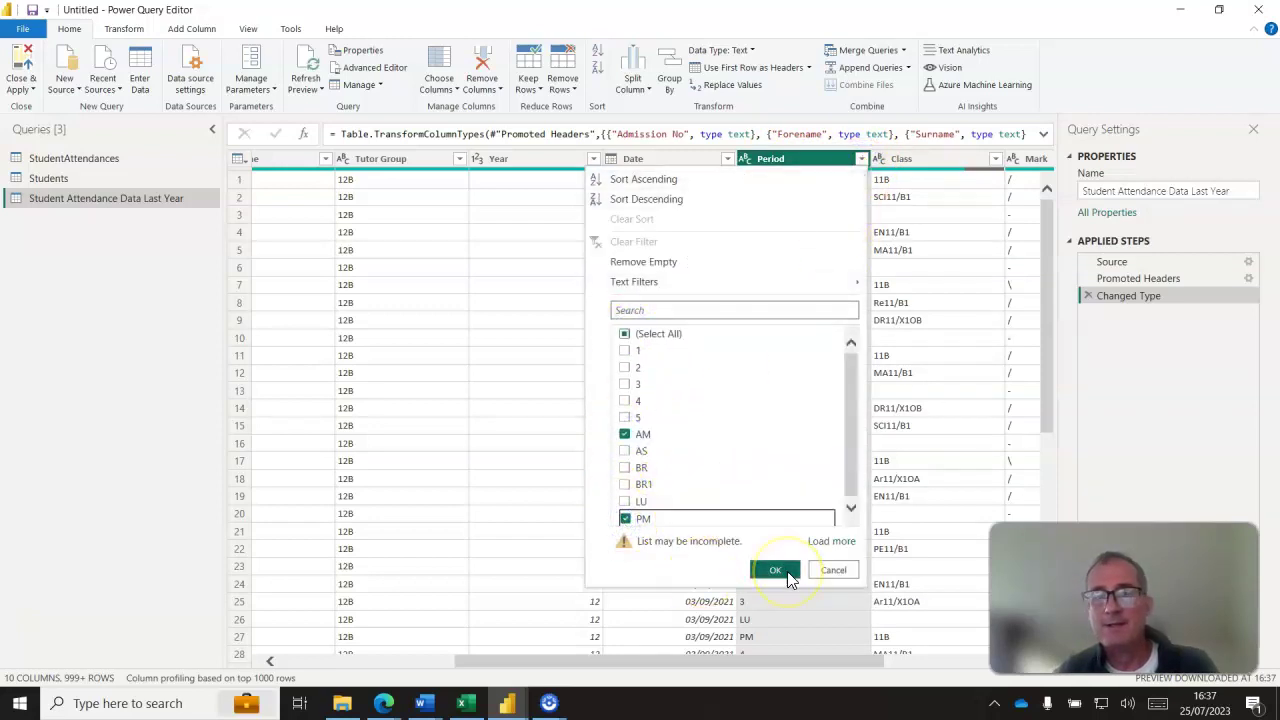
left_click(776, 570)
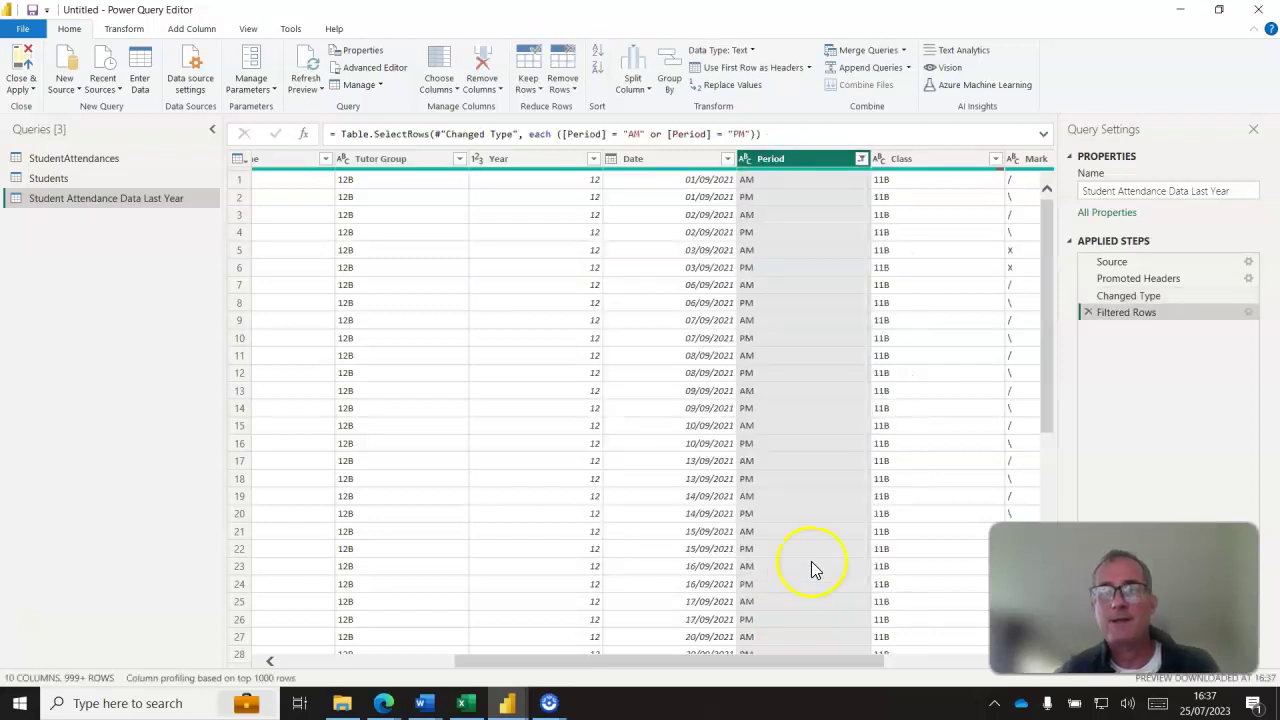
Remove the Forename, Surname, Tutor Group, Year, Class and Teacher columns.
left_click_drag(863, 661, 643, 672)
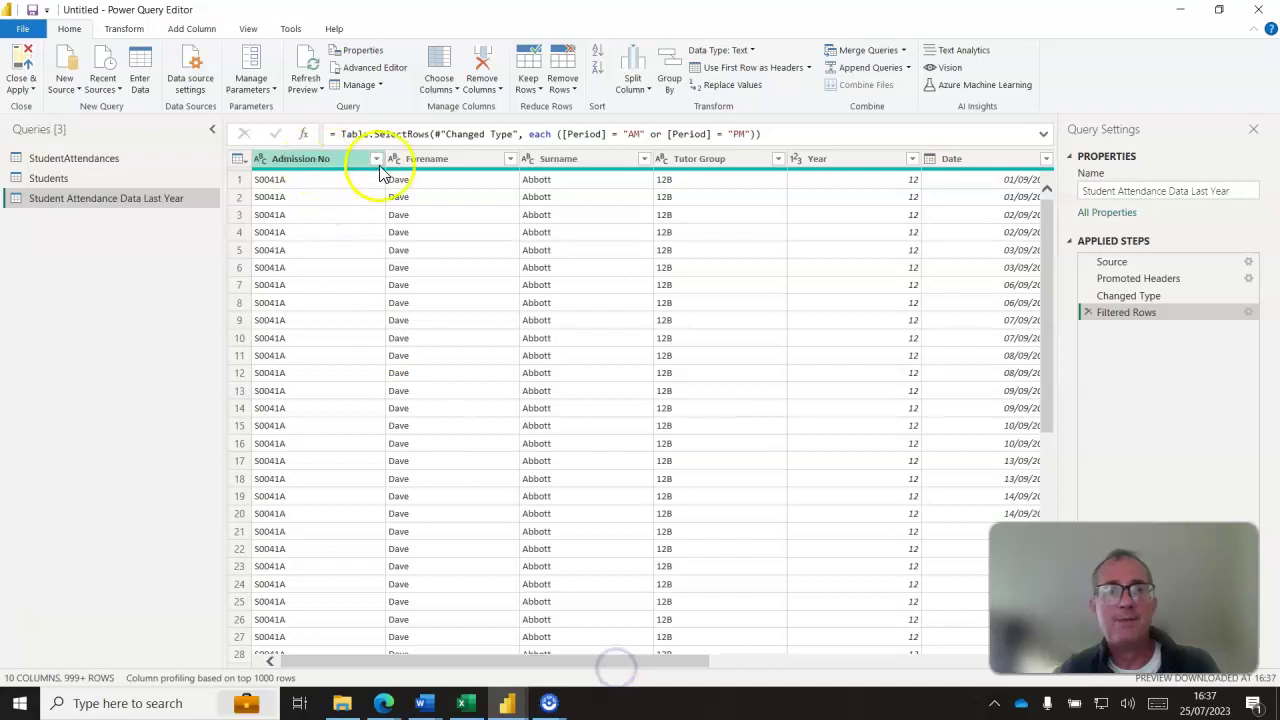
left_click(425, 160)
left_click(425, 160)
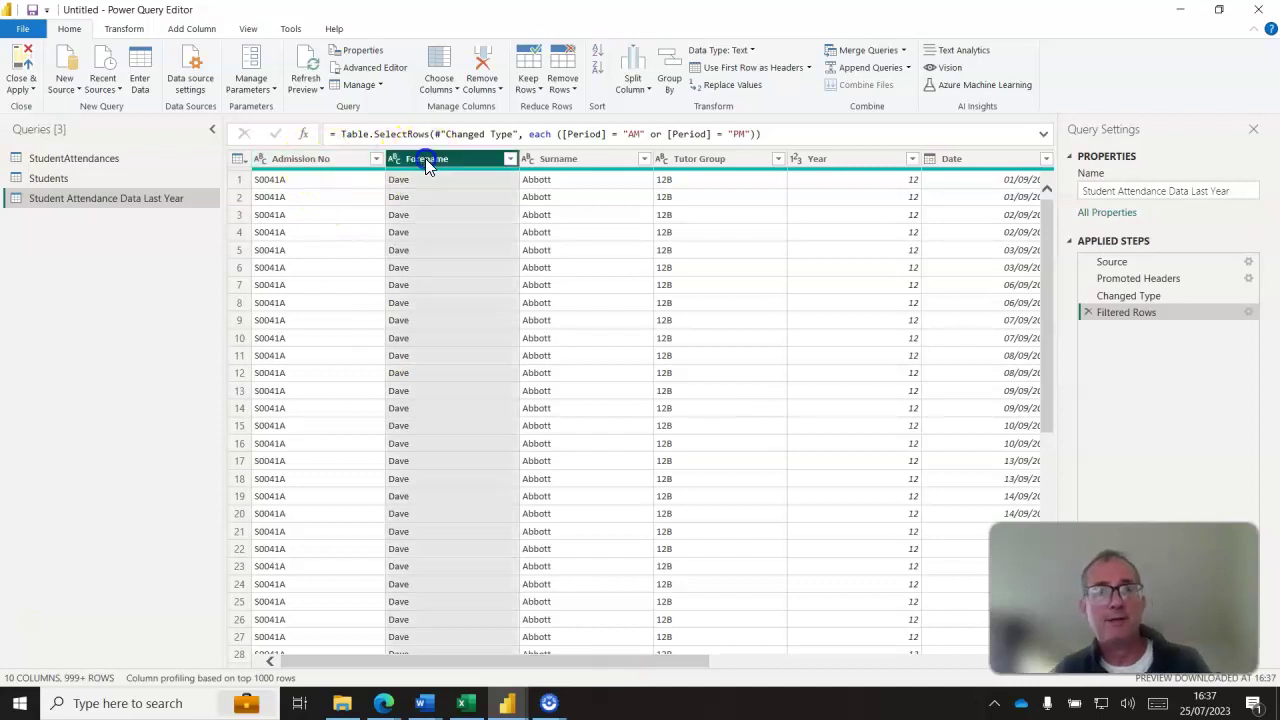
left_click(571, 160, "ctrl")
left_click(705, 160, "ctrl")
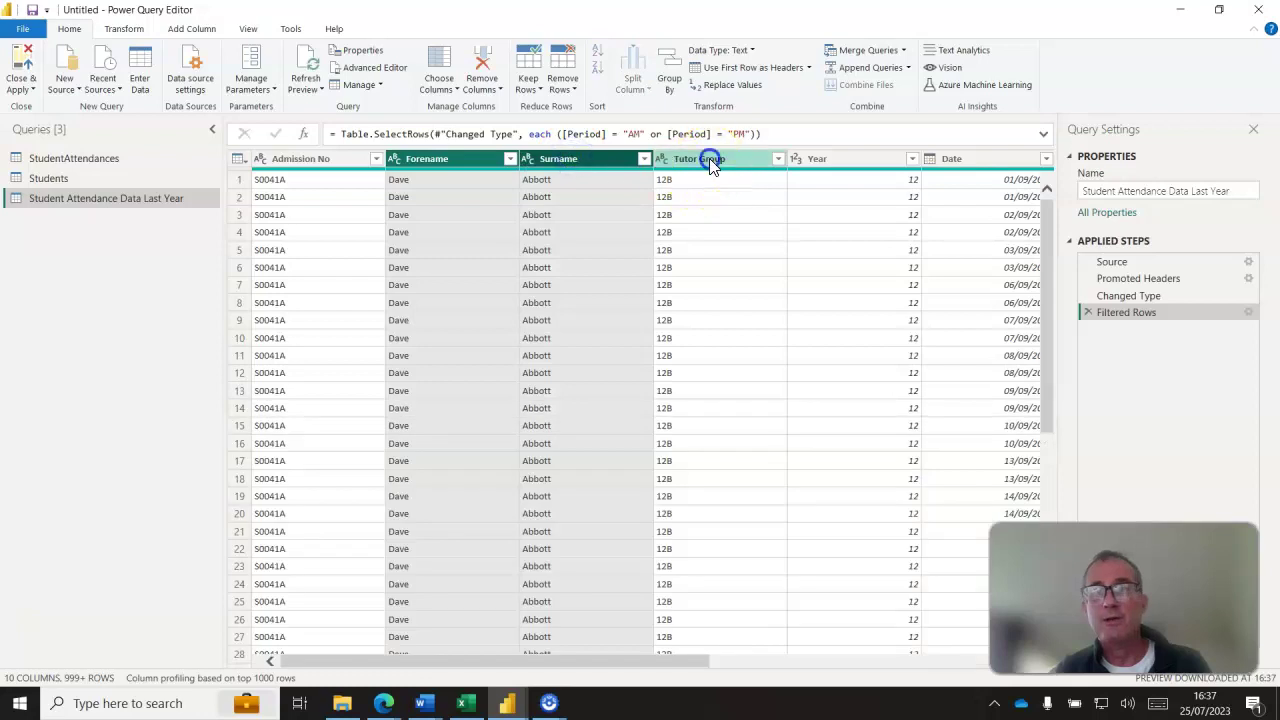
left_click(826, 162, "ctrl")
left_click_drag(655, 667, 915, 668)
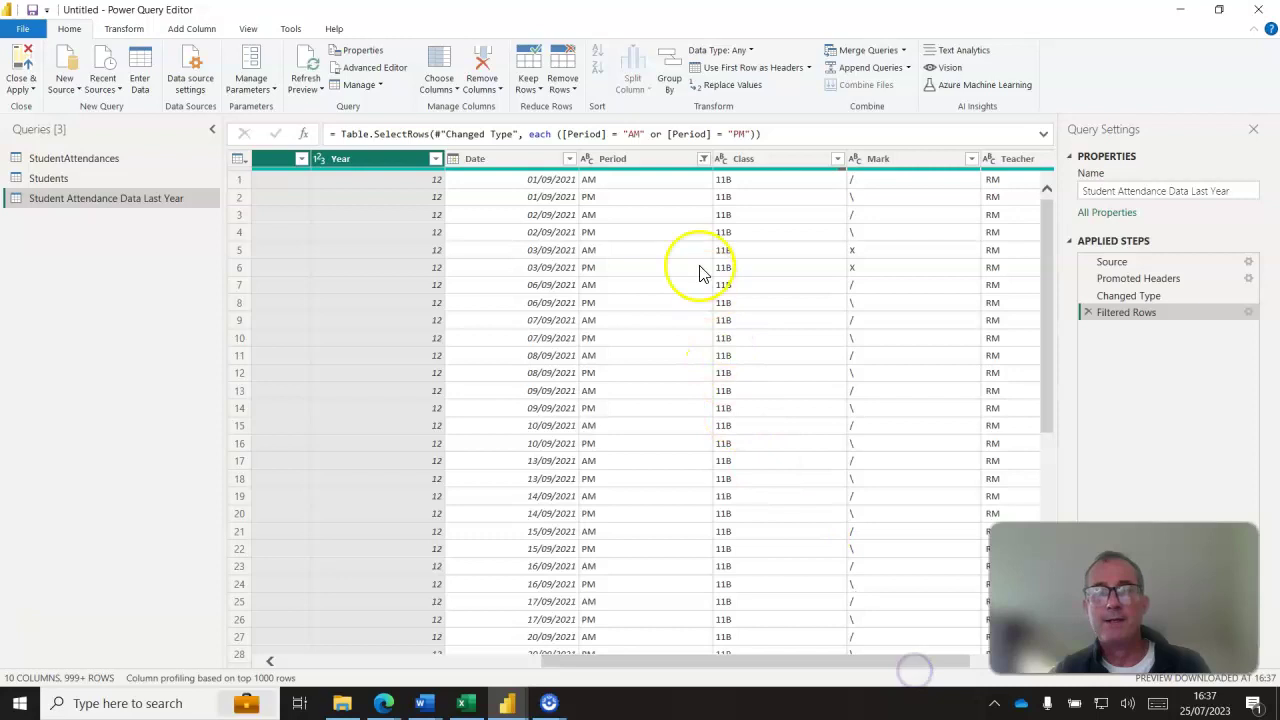
left_click(750, 160, "ctrl")
left_click_drag(826, 662, 874, 668)
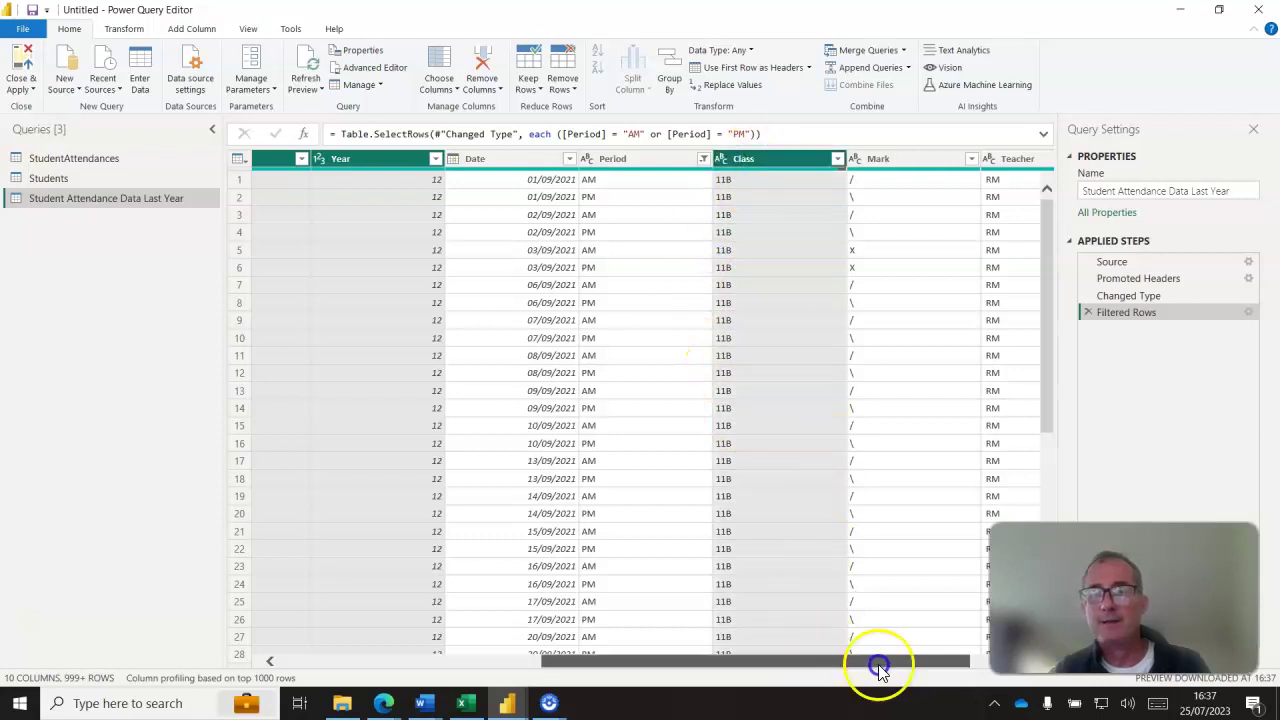
left_click(958, 160, "ctrl")
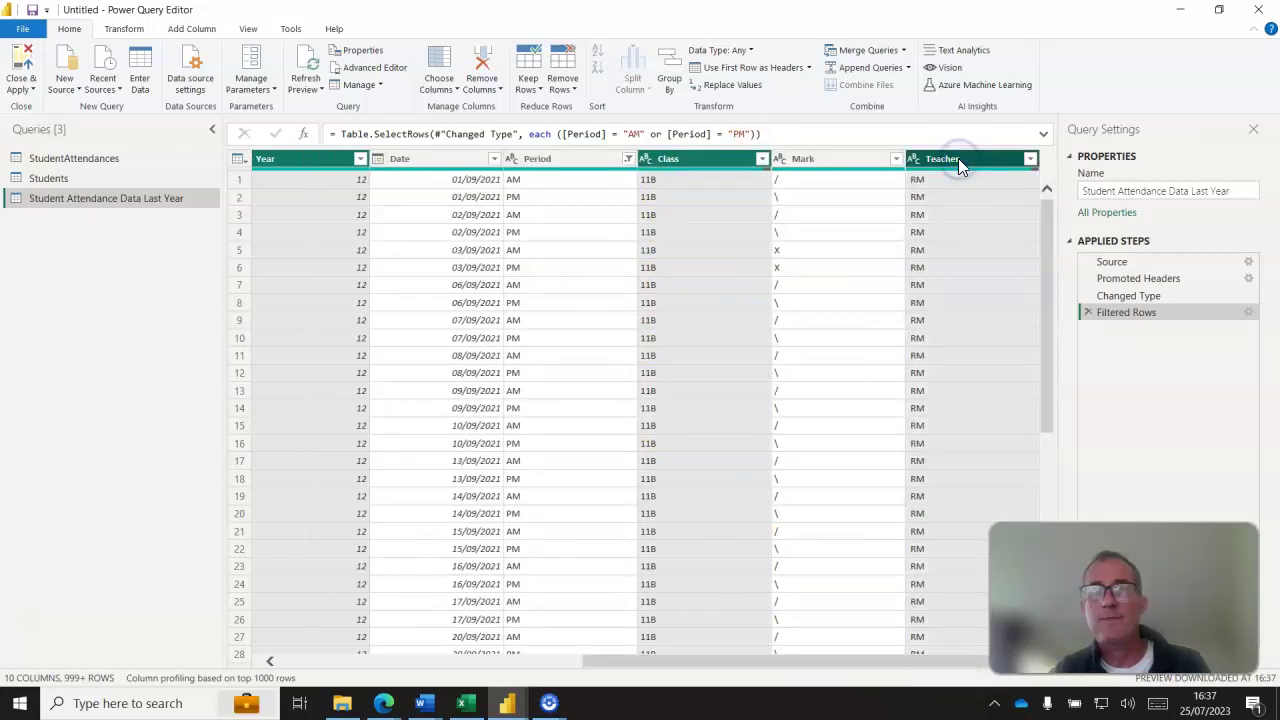
left_click(481, 70)
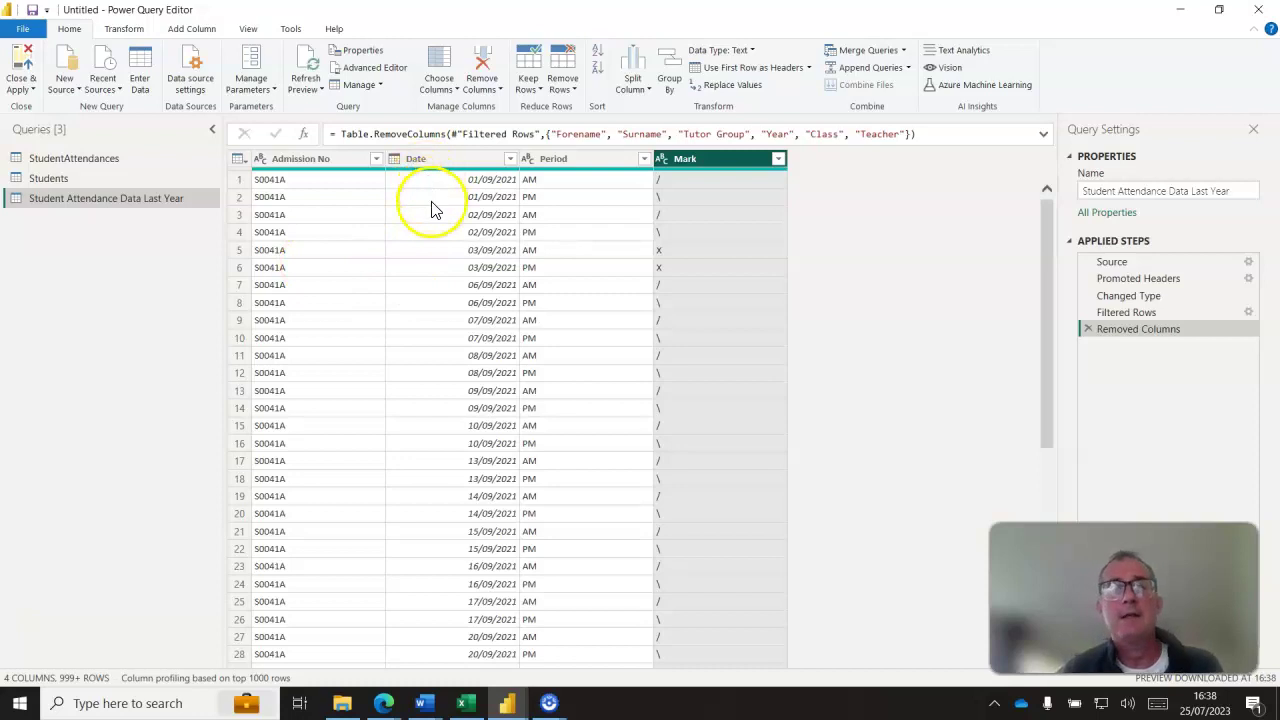
left_click(74, 157)
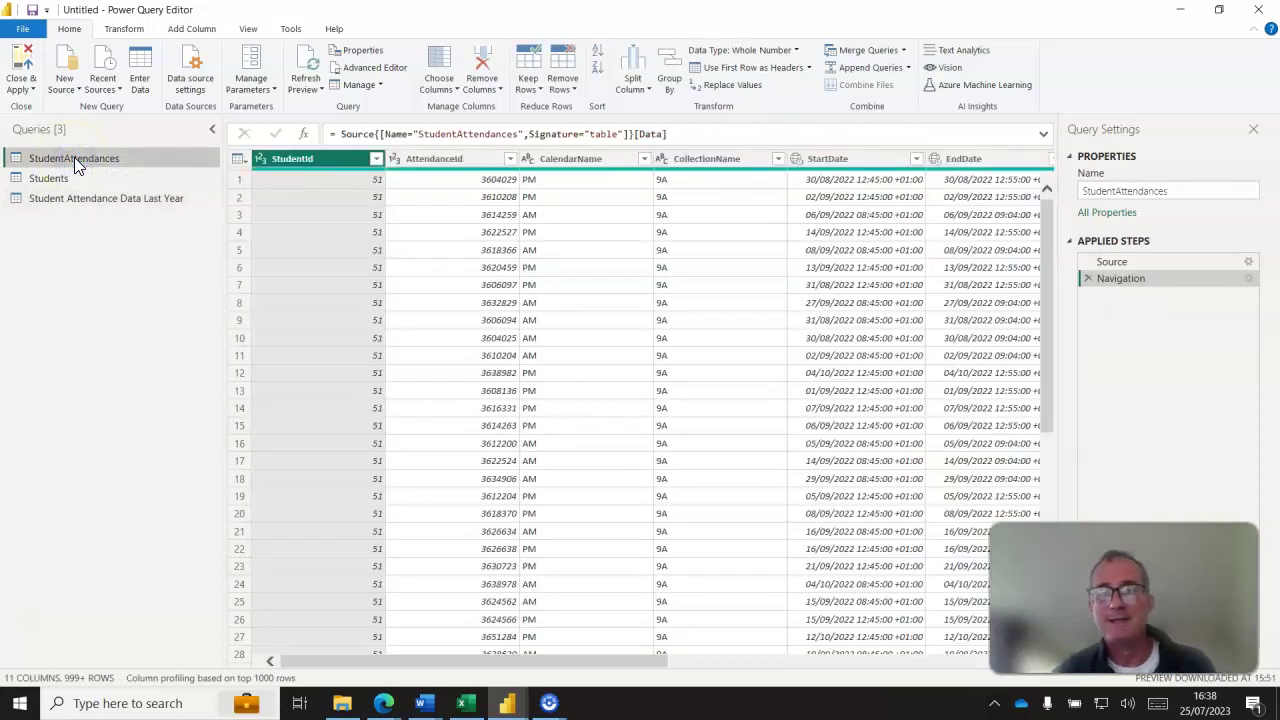
left_click(391, 661)
mouse_move(391, 661)
left_mouse_down()
mouse_move(586, 660)
mouse_move(449, 654)
mouse_move(384, 670)
left_mouse_up()
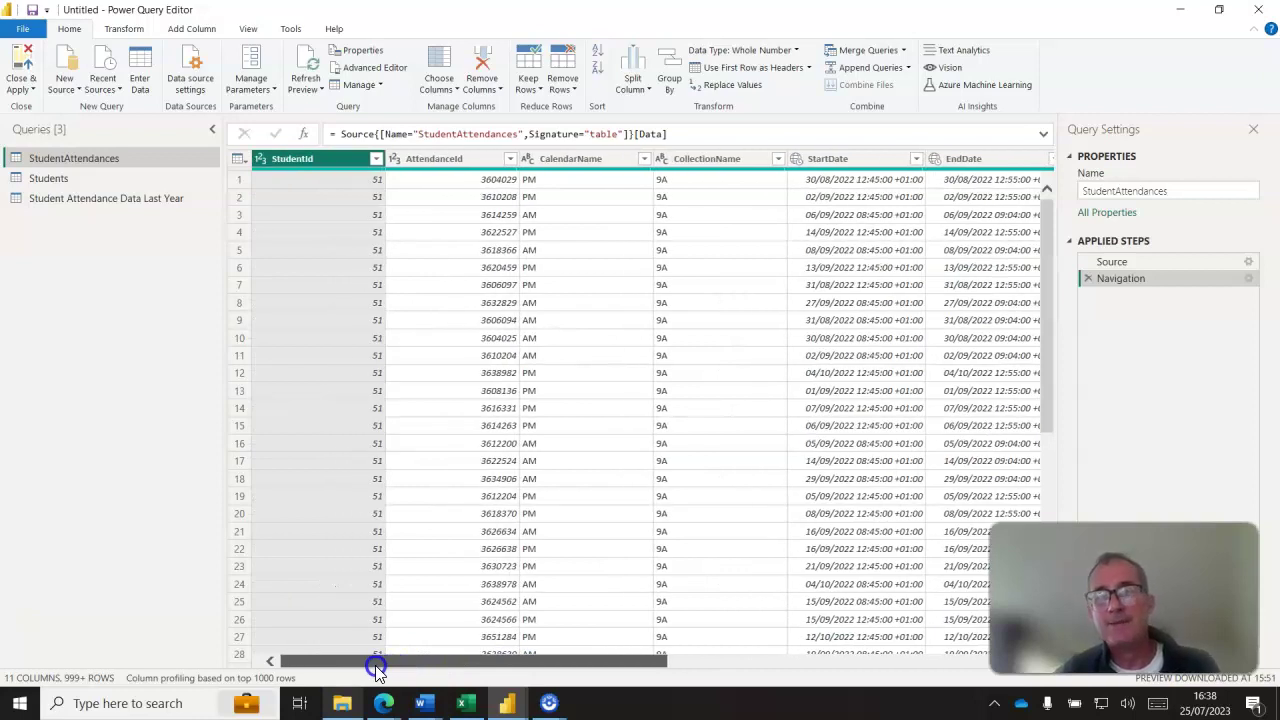
left_click_drag(377, 668, 371, 663)
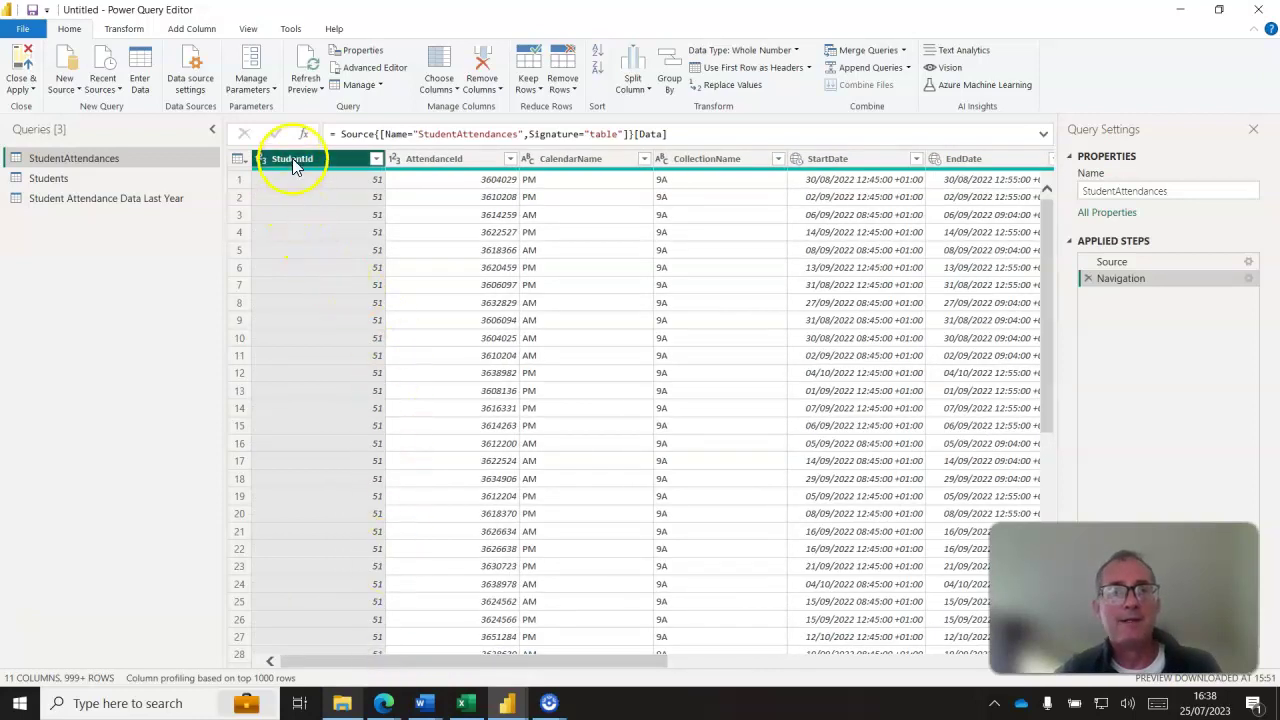
left_click(83, 203)
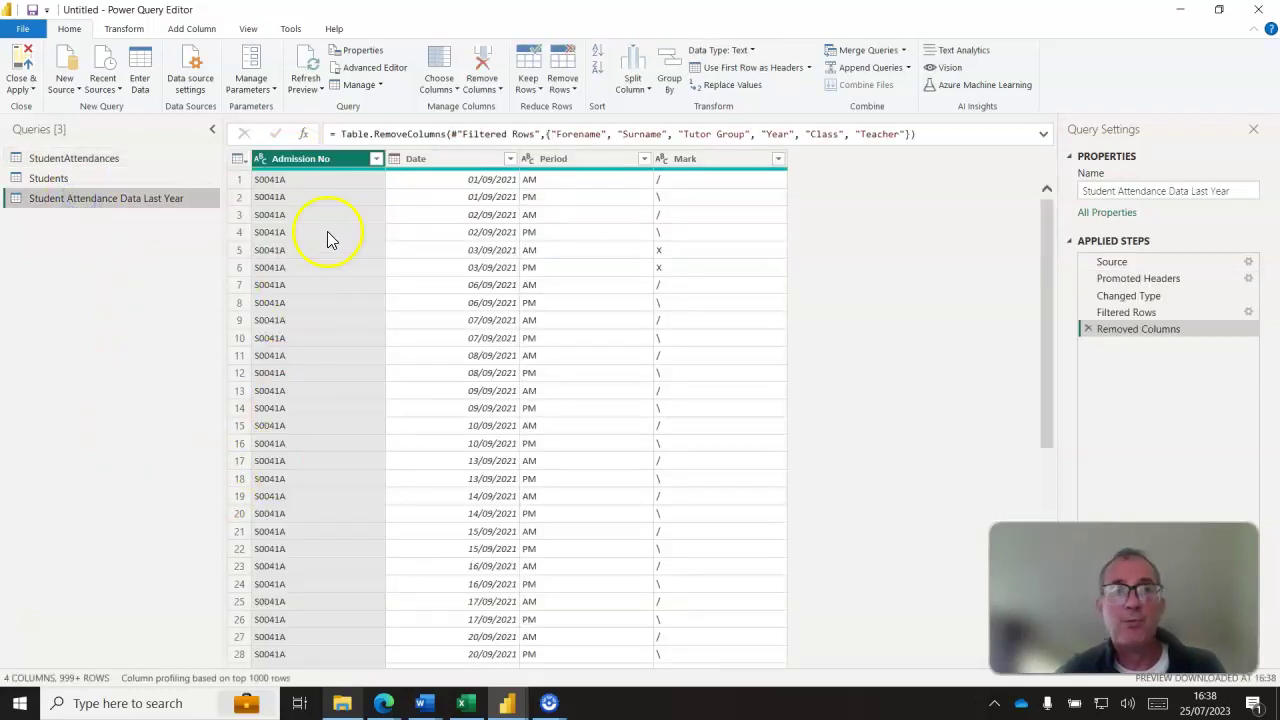
mouse_move(325, 170)
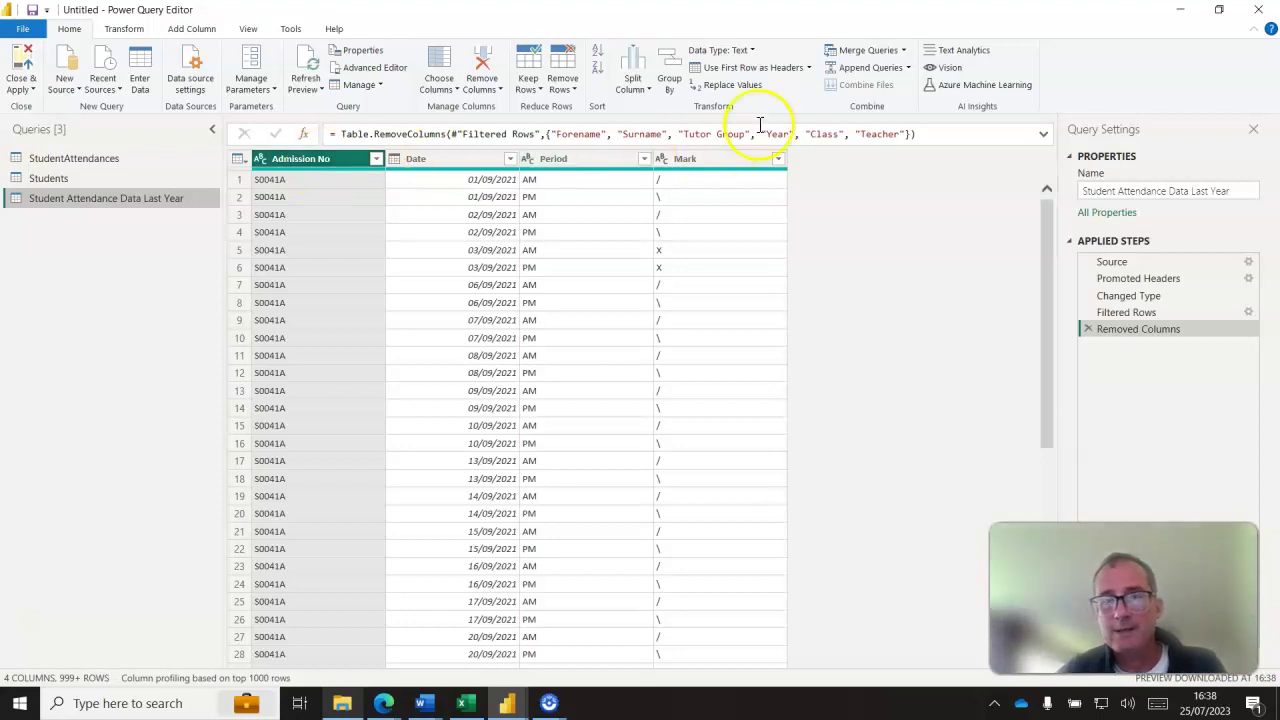
Merge the last-year query with Students, matching Admission No to AdmissionNumber.
left_click(904, 51)
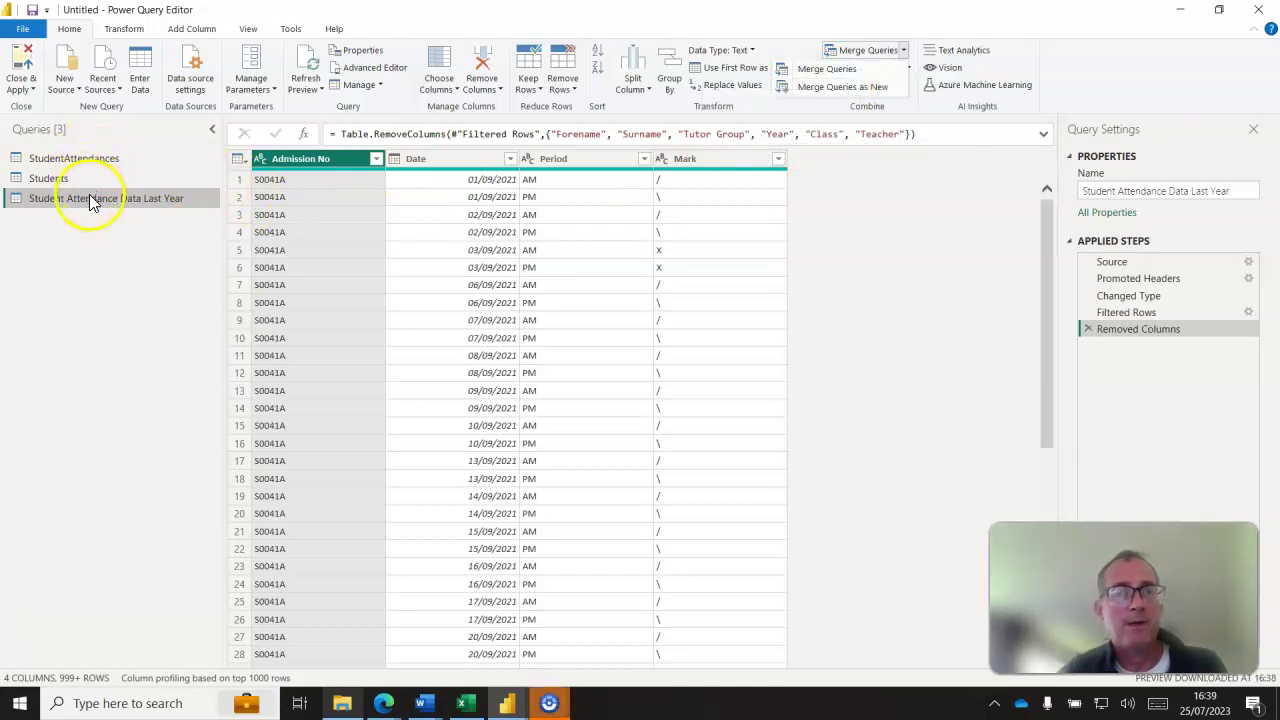
left_click(839, 71)
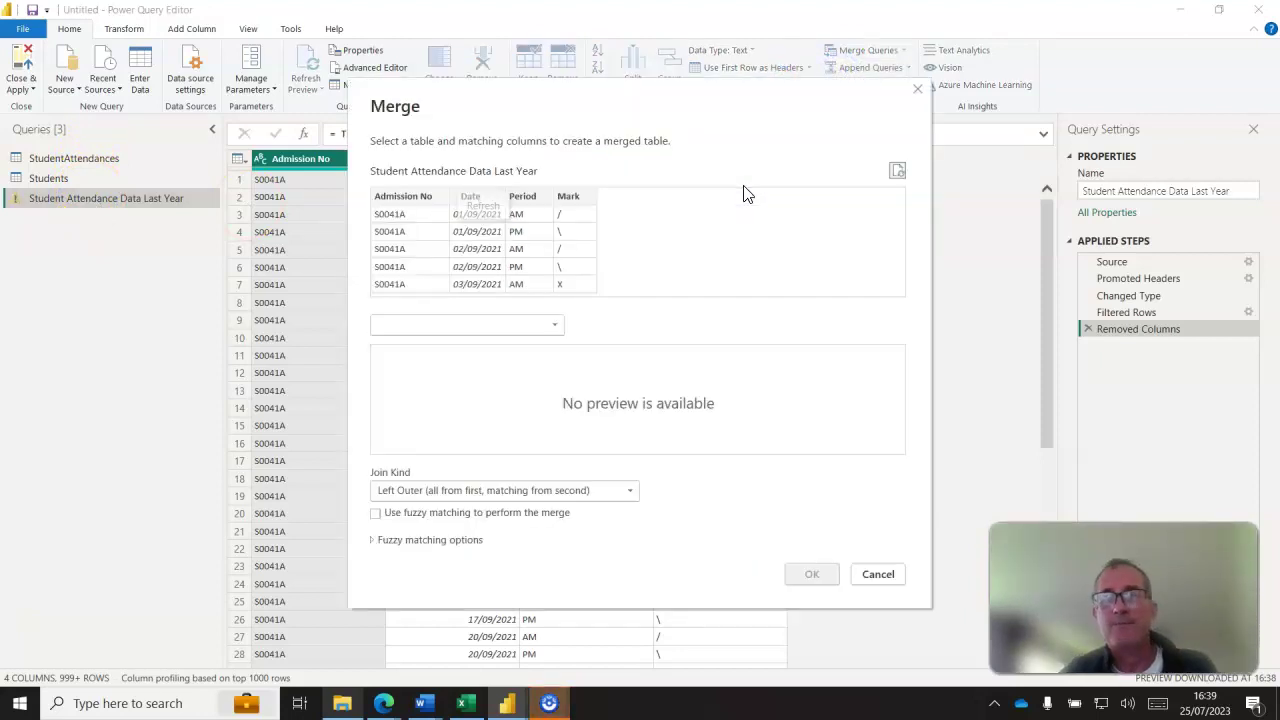
left_click(554, 327)
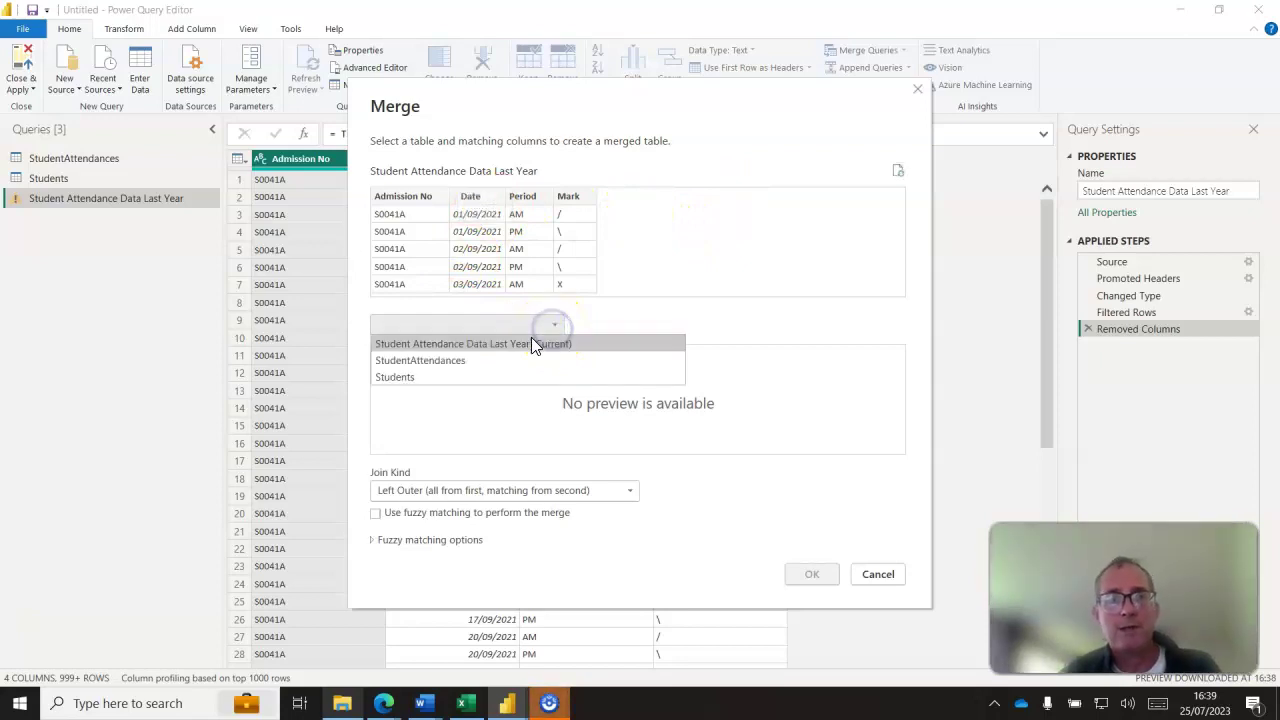
left_click(449, 378)
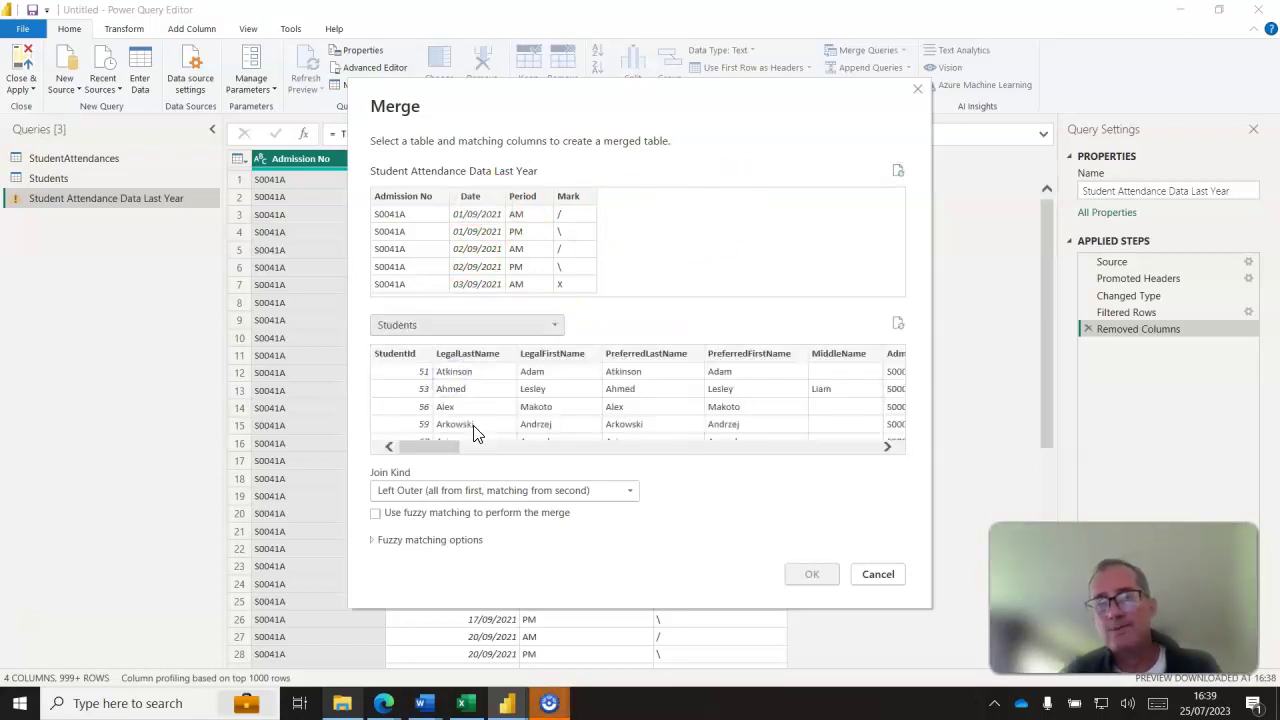
left_click(413, 203)
left_click_drag(452, 449, 477, 450)
left_click(726, 352)
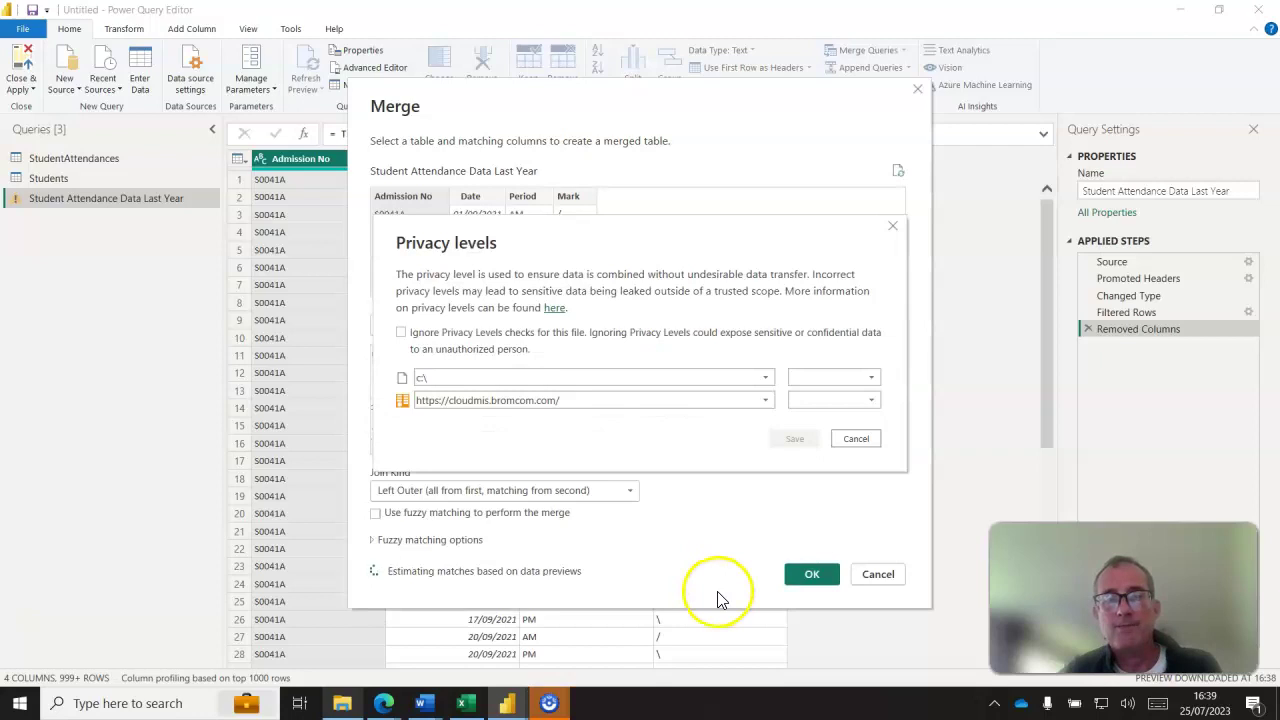
Ignore privacy level checks for this file and confirm the Left Outer merge.
left_click(401, 332)
left_click(792, 442)
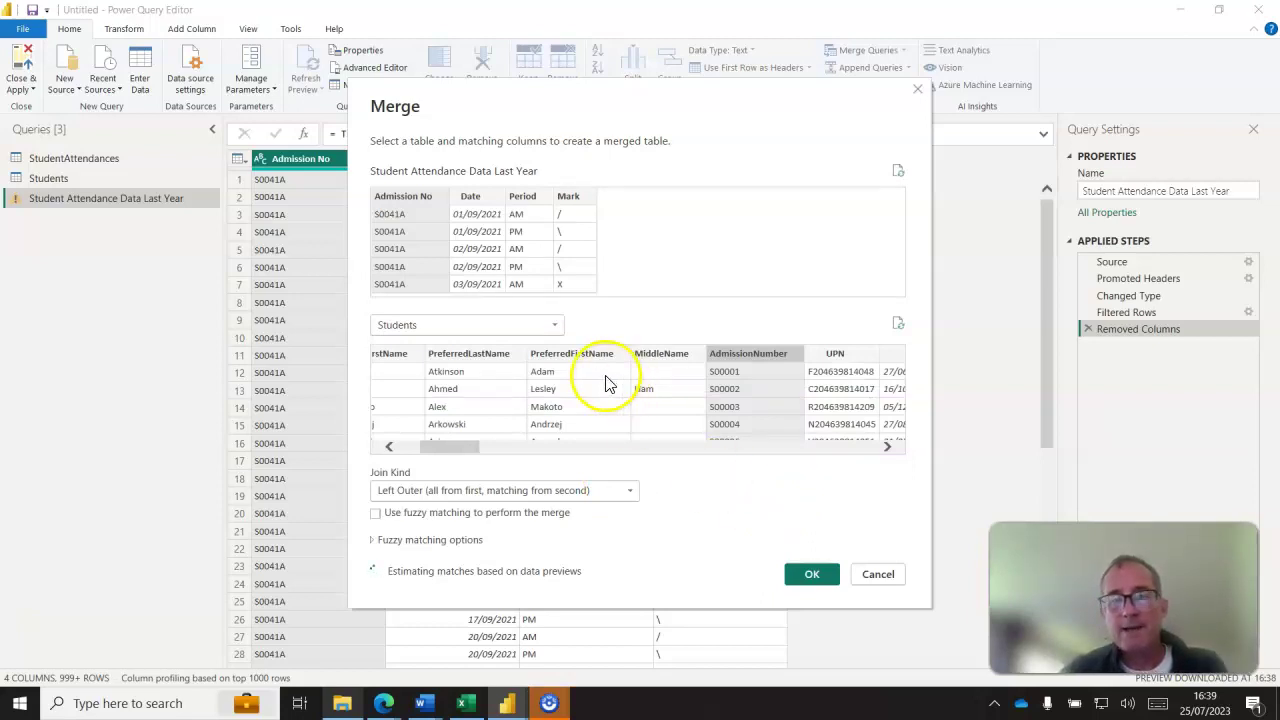
left_click(378, 568)
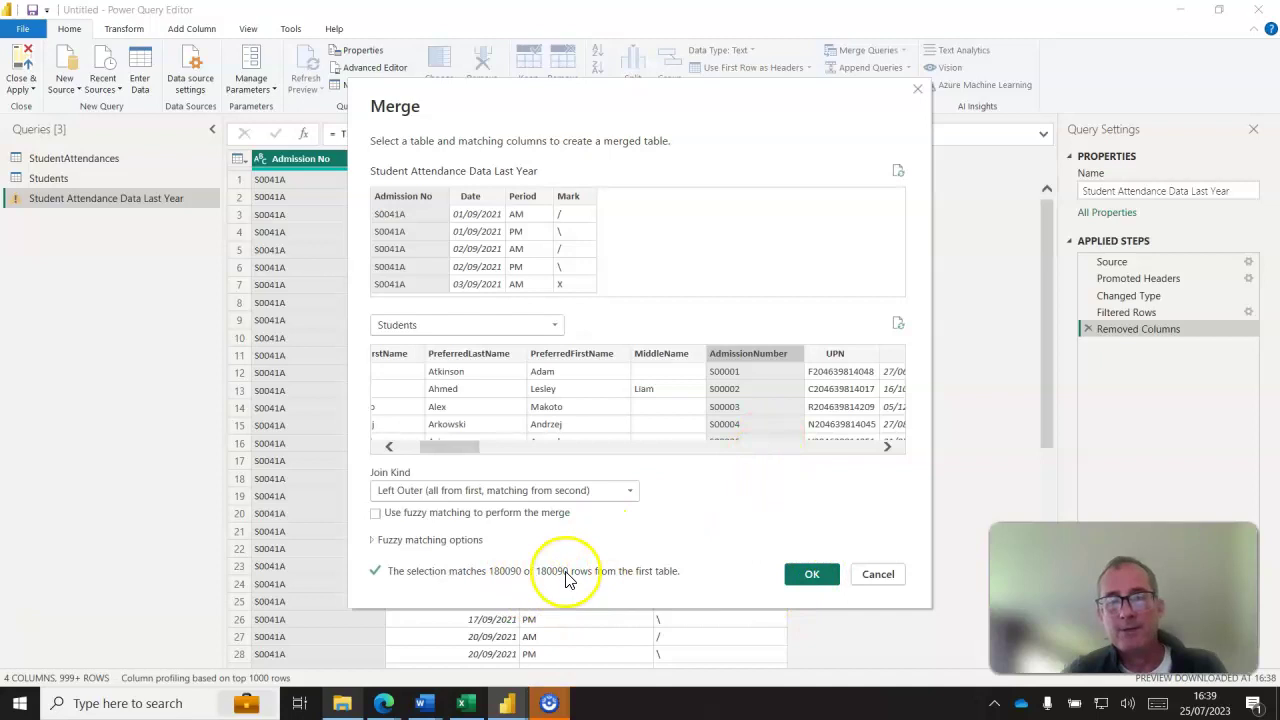
left_click(812, 576)
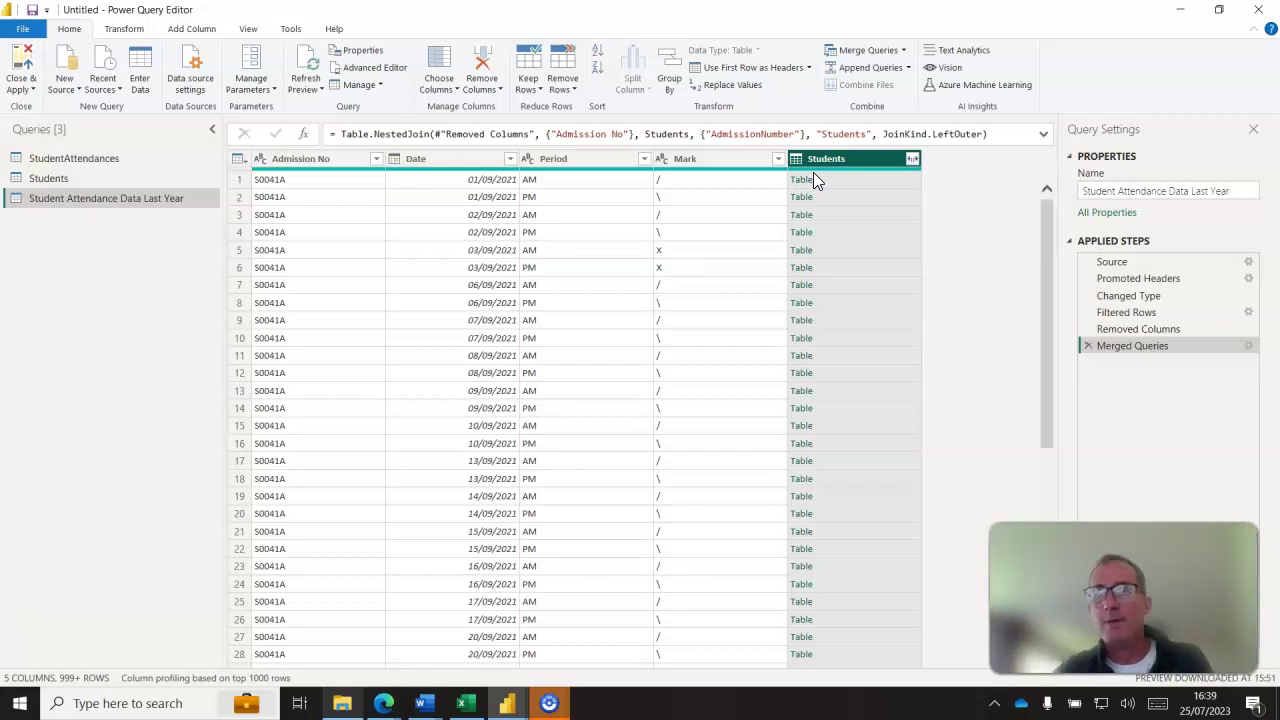
Expand the Students column to only StudentId, without the Students prefix.
left_click(893, 170)
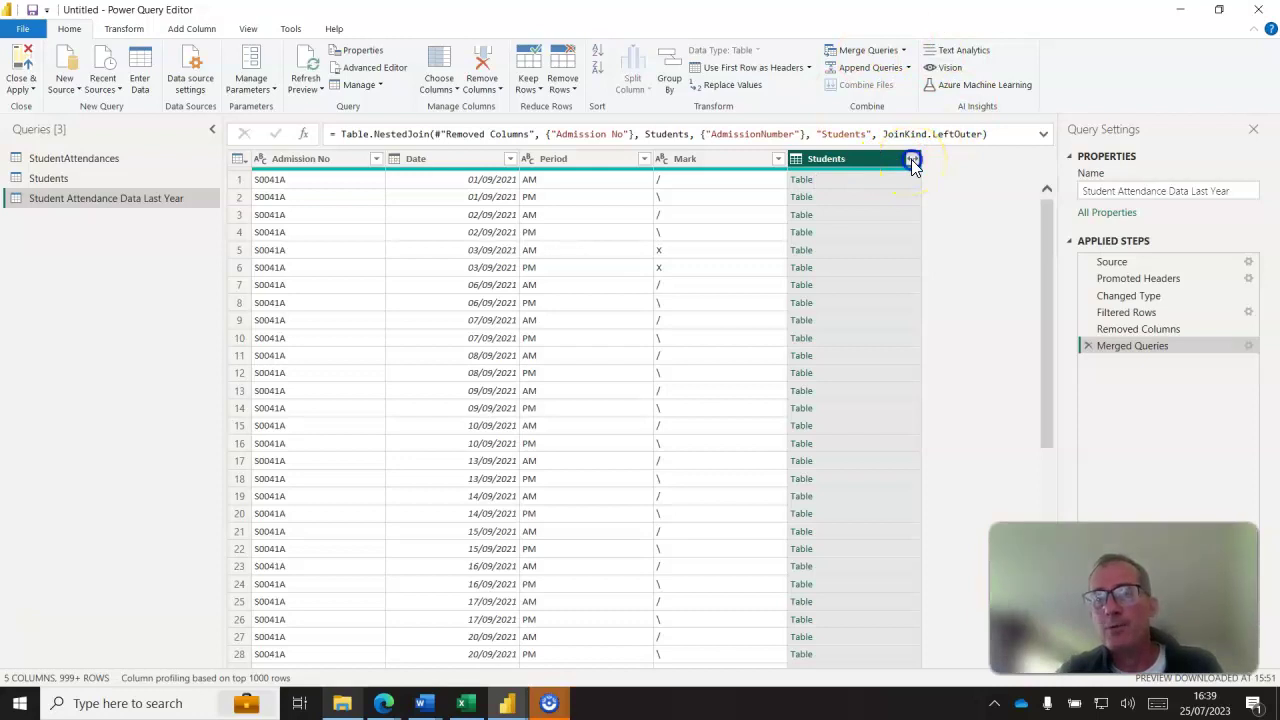
left_click(911, 159)
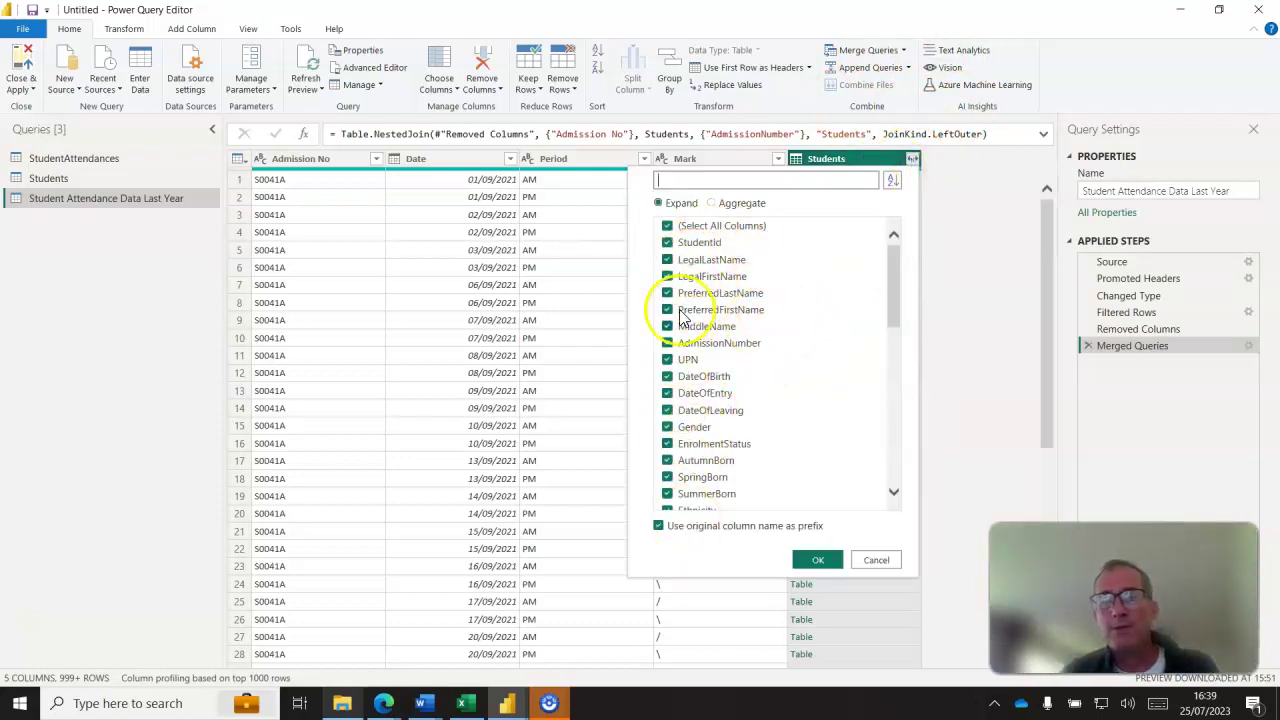
left_click(666, 226)
left_click(668, 245)
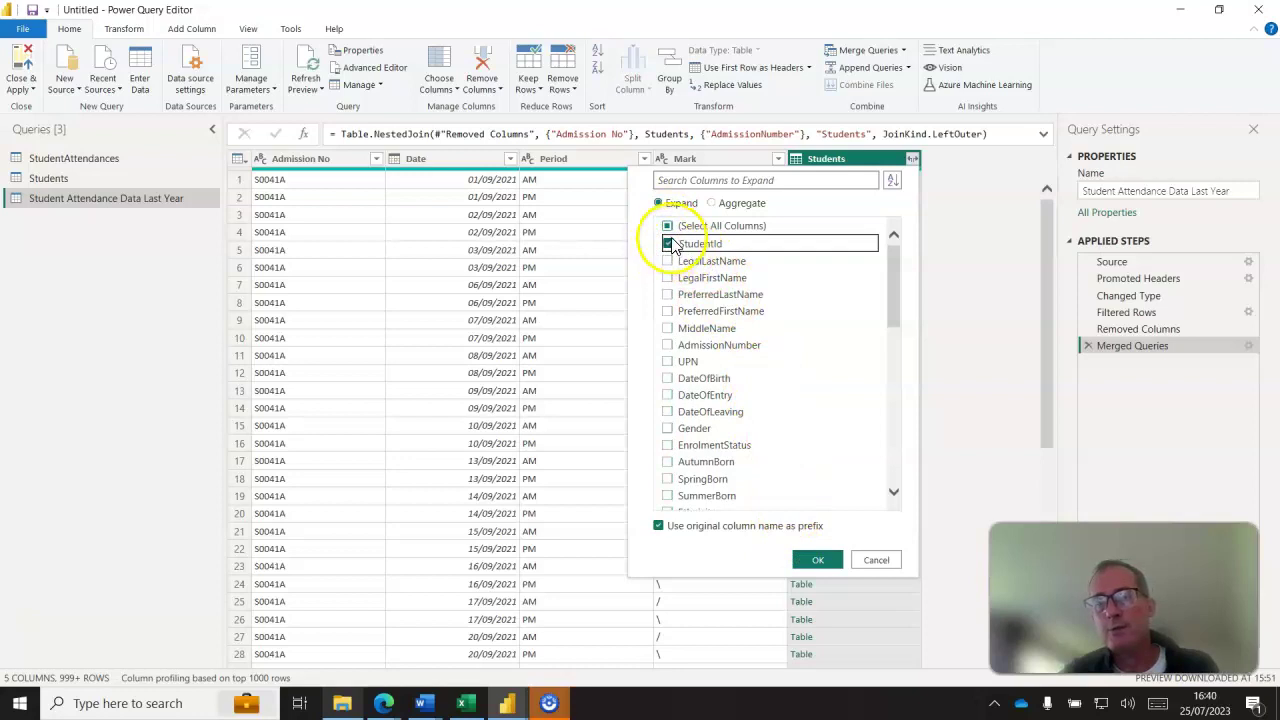
left_click(659, 529)
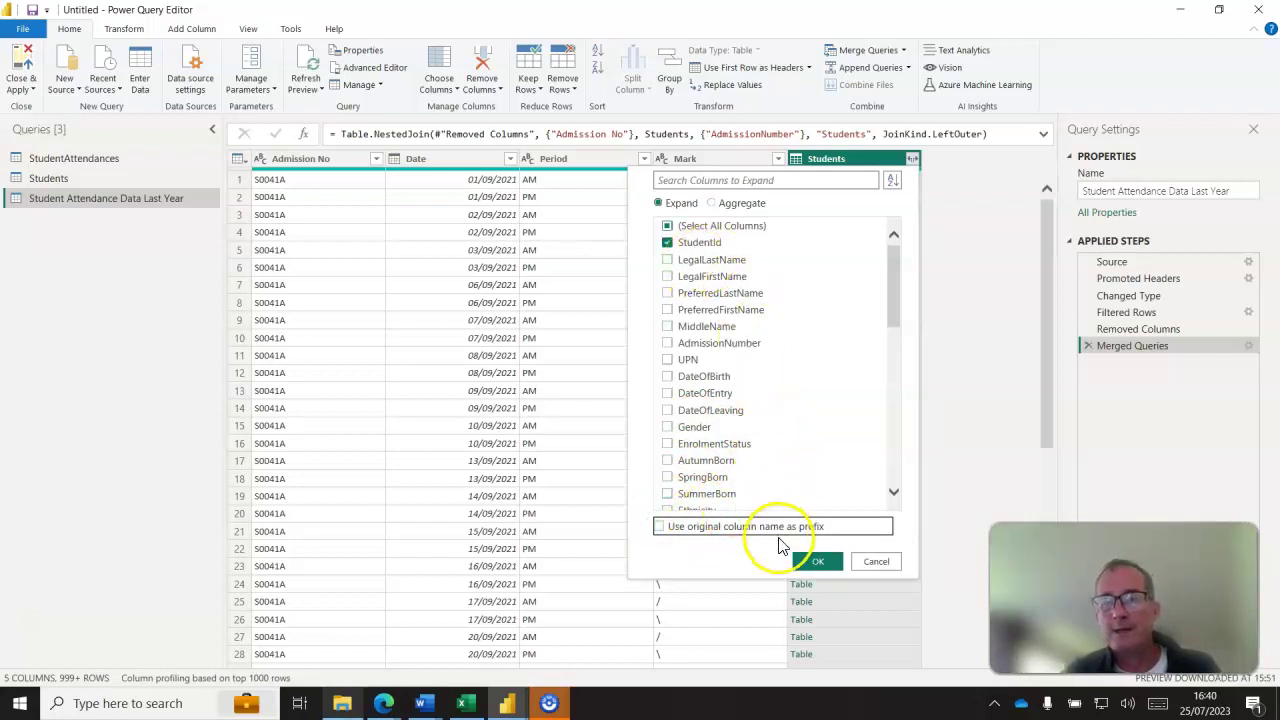
left_click(808, 563)
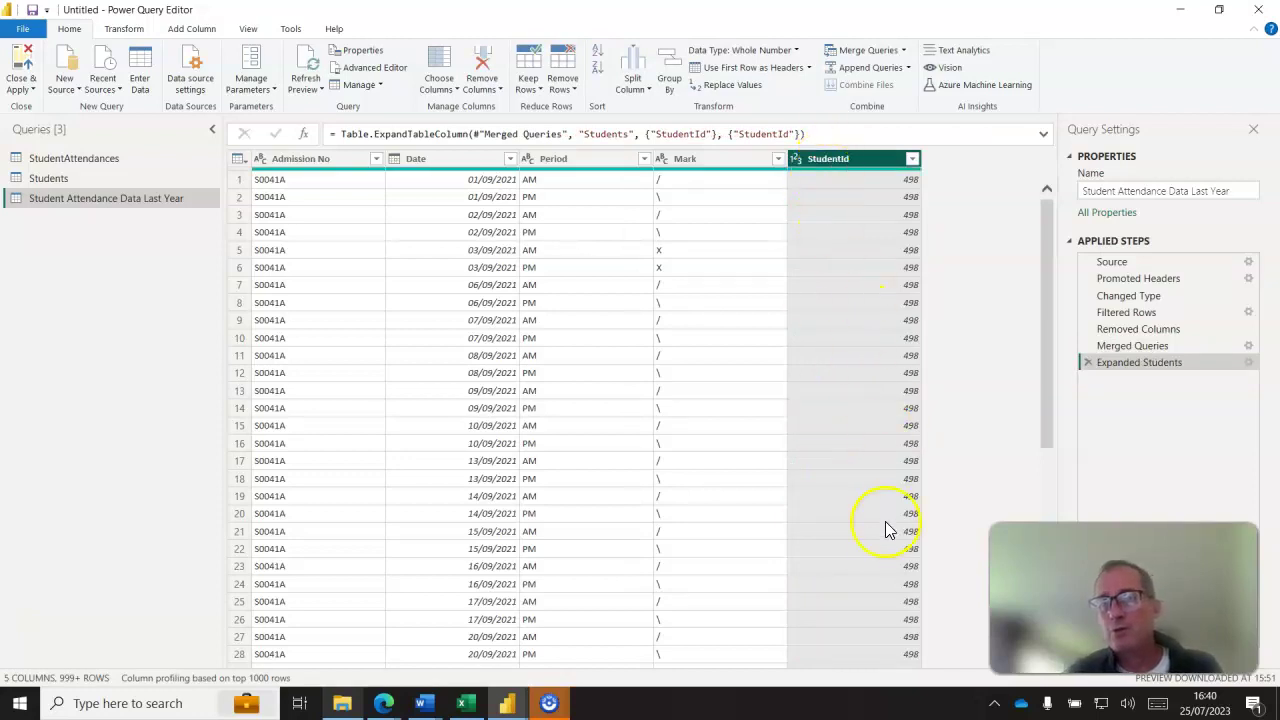
Remove the Admission No column, then switch to the StudentAttendances query.
scroll(883, 447, "down", 5)
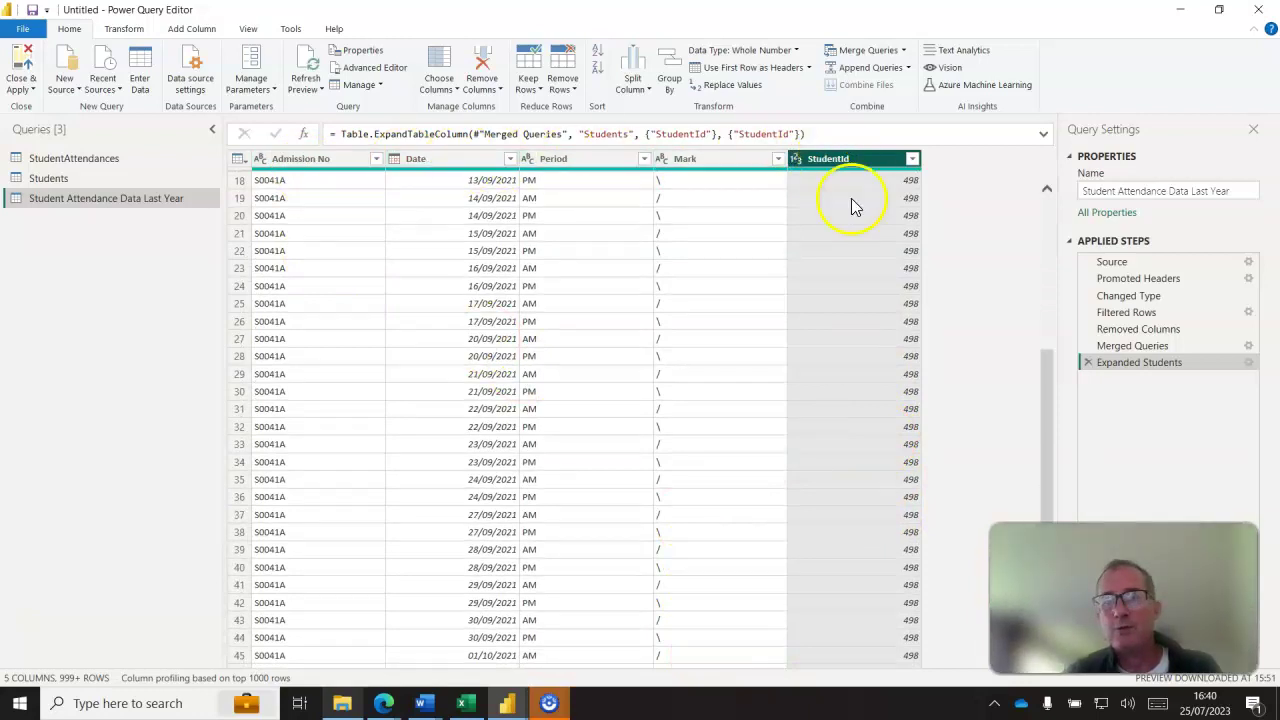
left_click(298, 158)
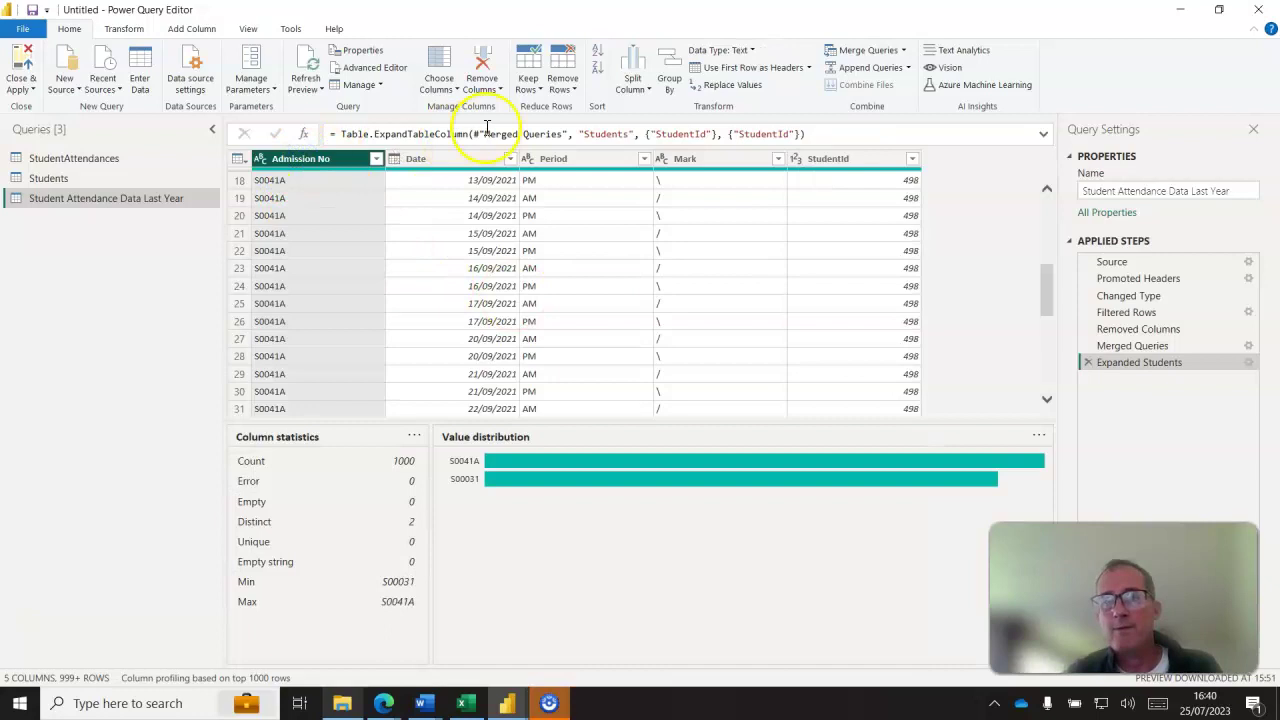
left_click(481, 68)
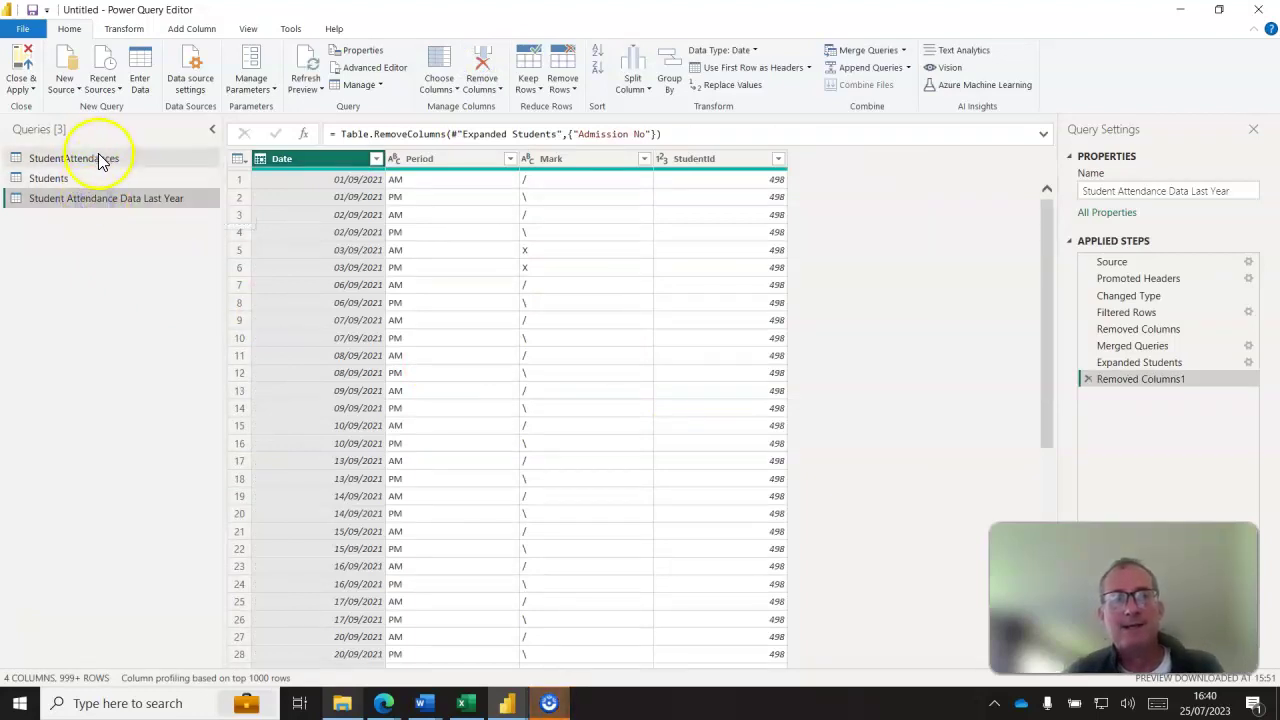
left_click(100, 160)
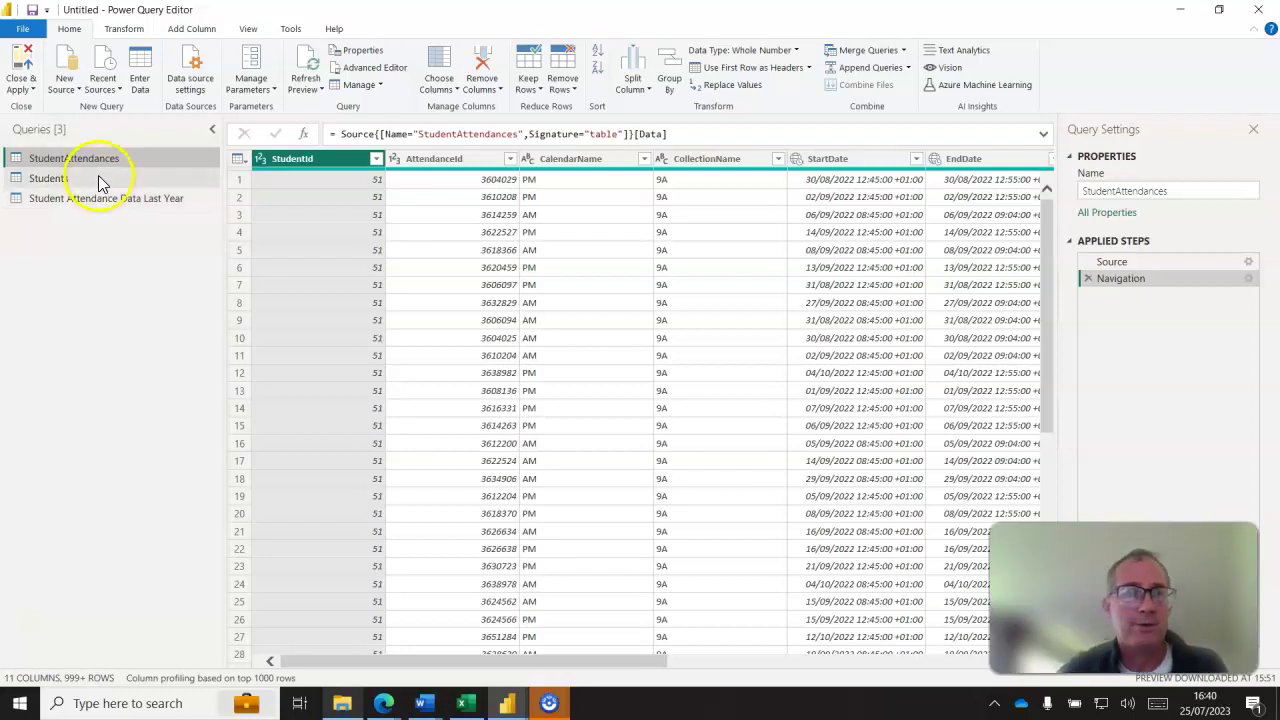
Remove the AttendanceId and CollectionName columns from StudentAttendances.
left_click(94, 165)
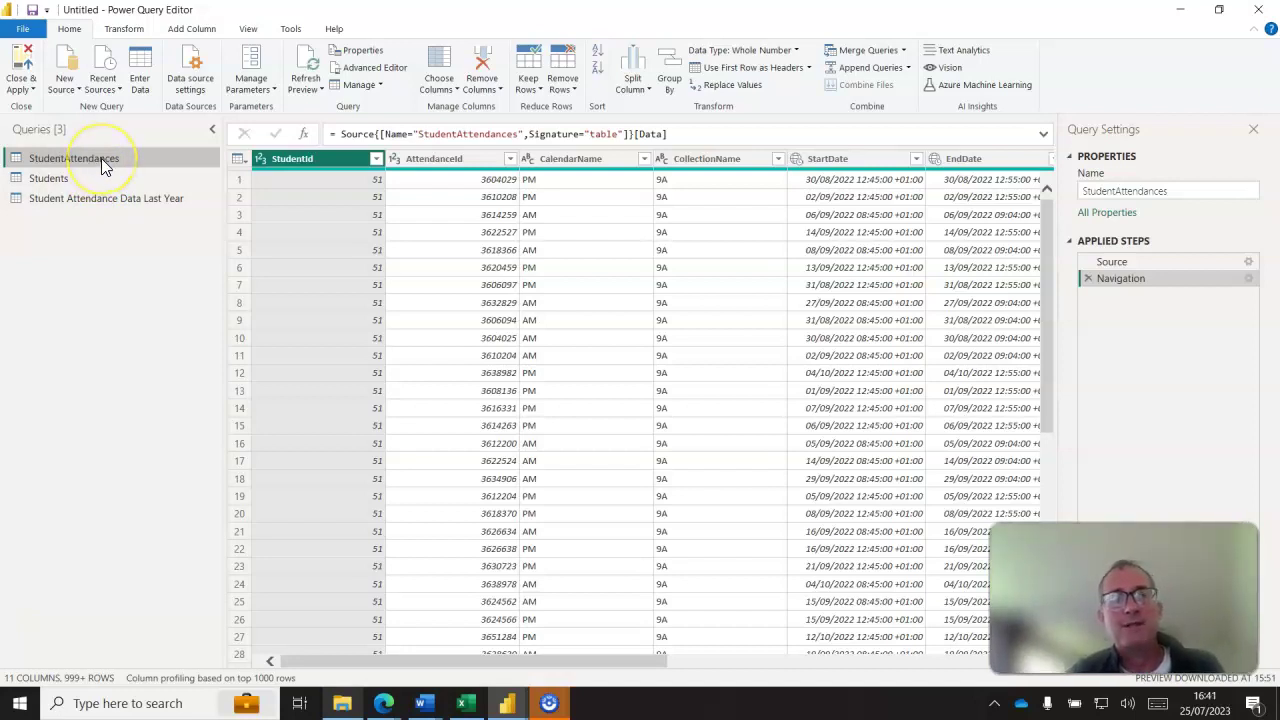
left_click(449, 161)
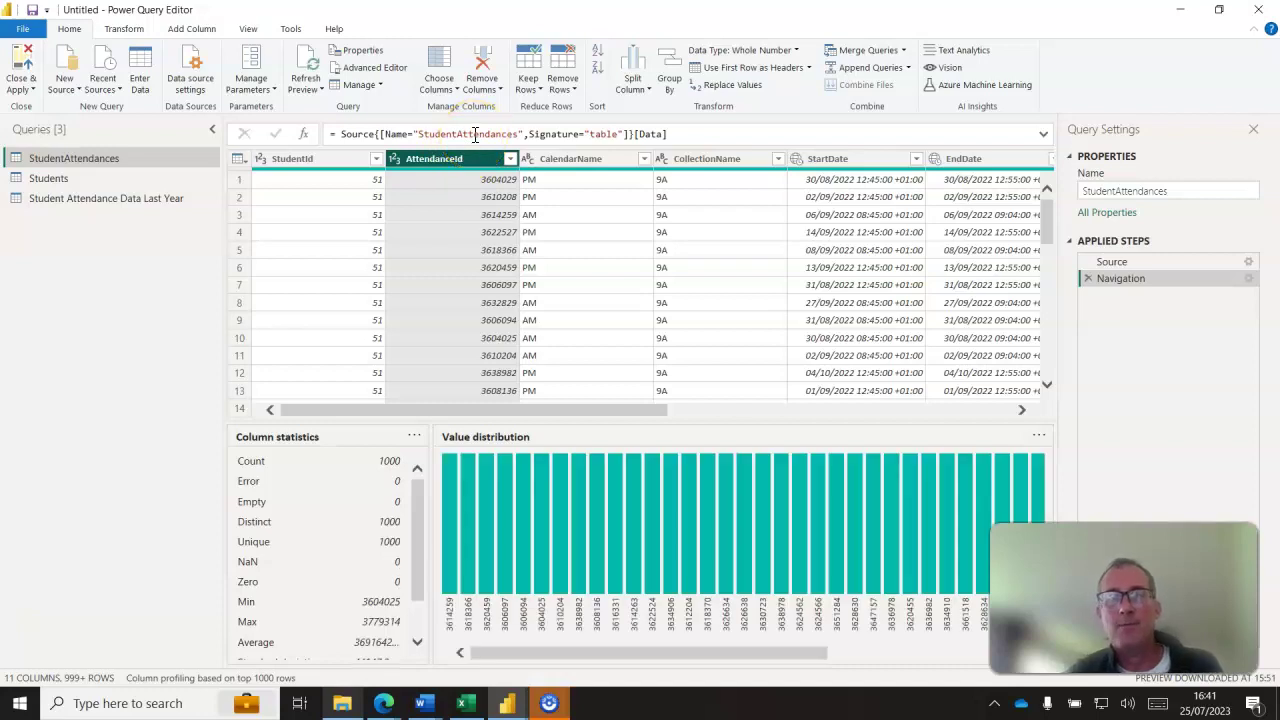
left_click(481, 68)
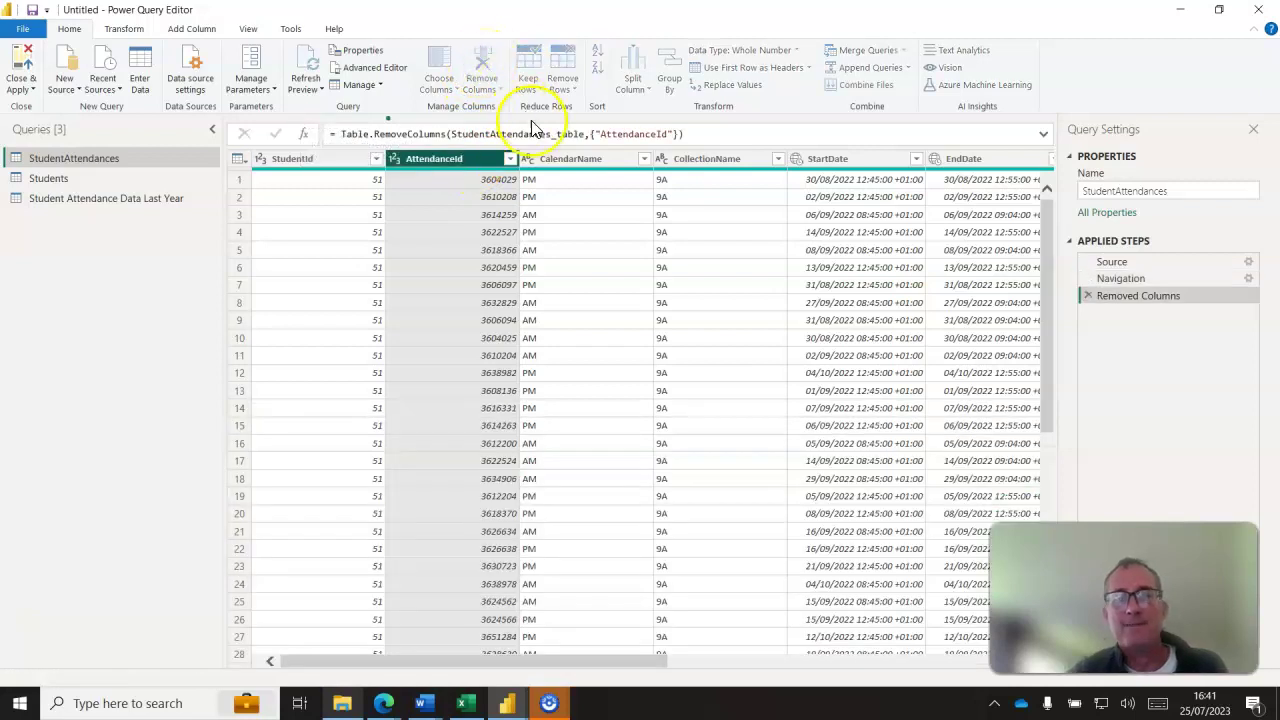
left_click(562, 165)
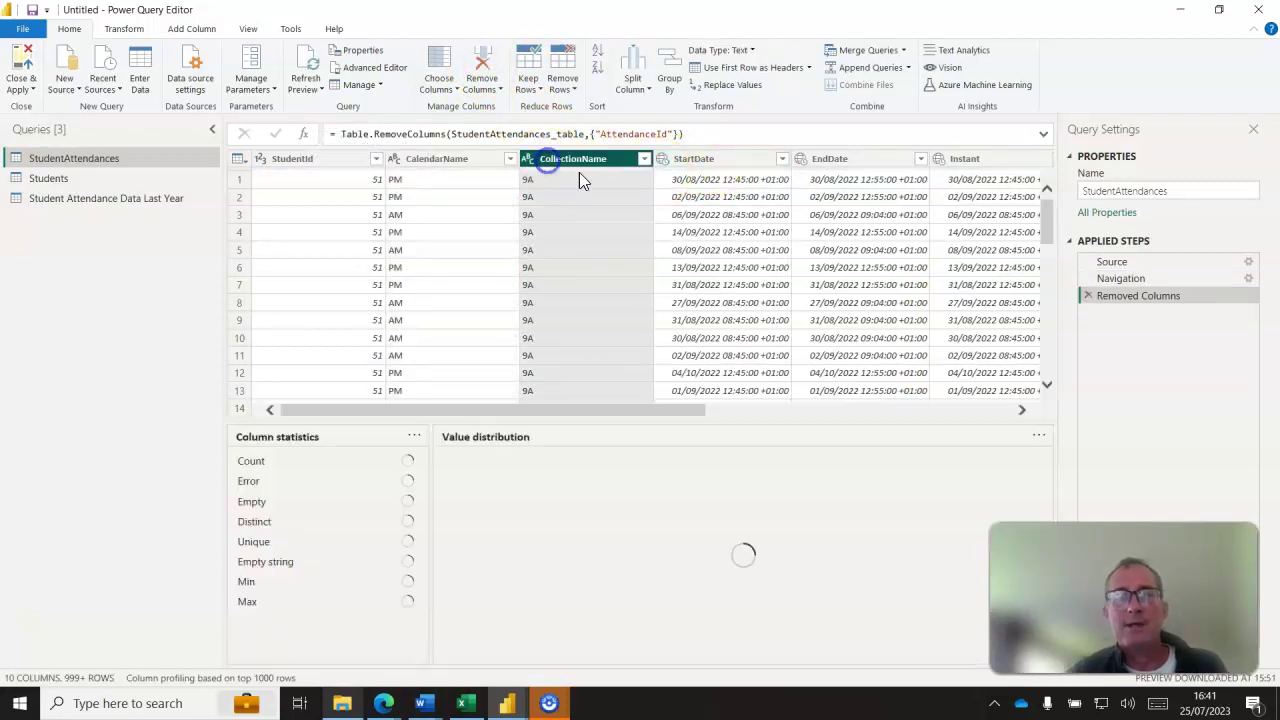
left_click(484, 62)
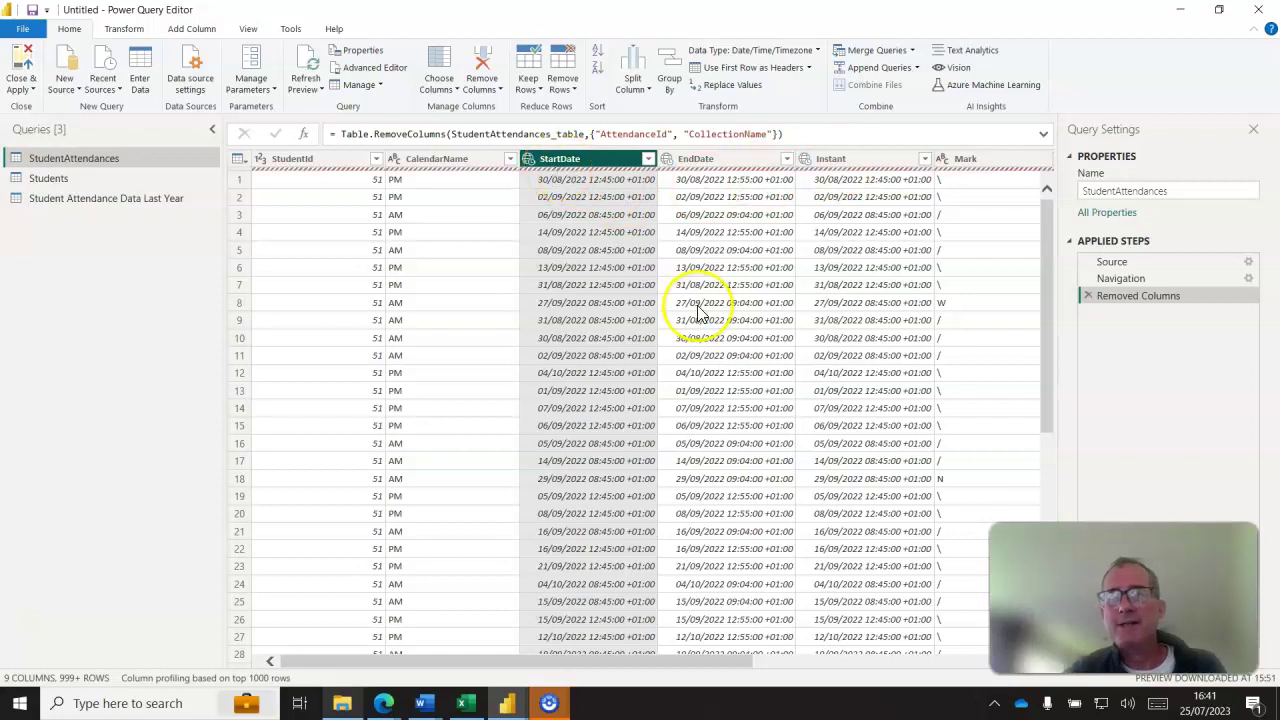
Convert StartDate to Date Only using Transform > Date.
left_click_drag(706, 664, 676, 678)
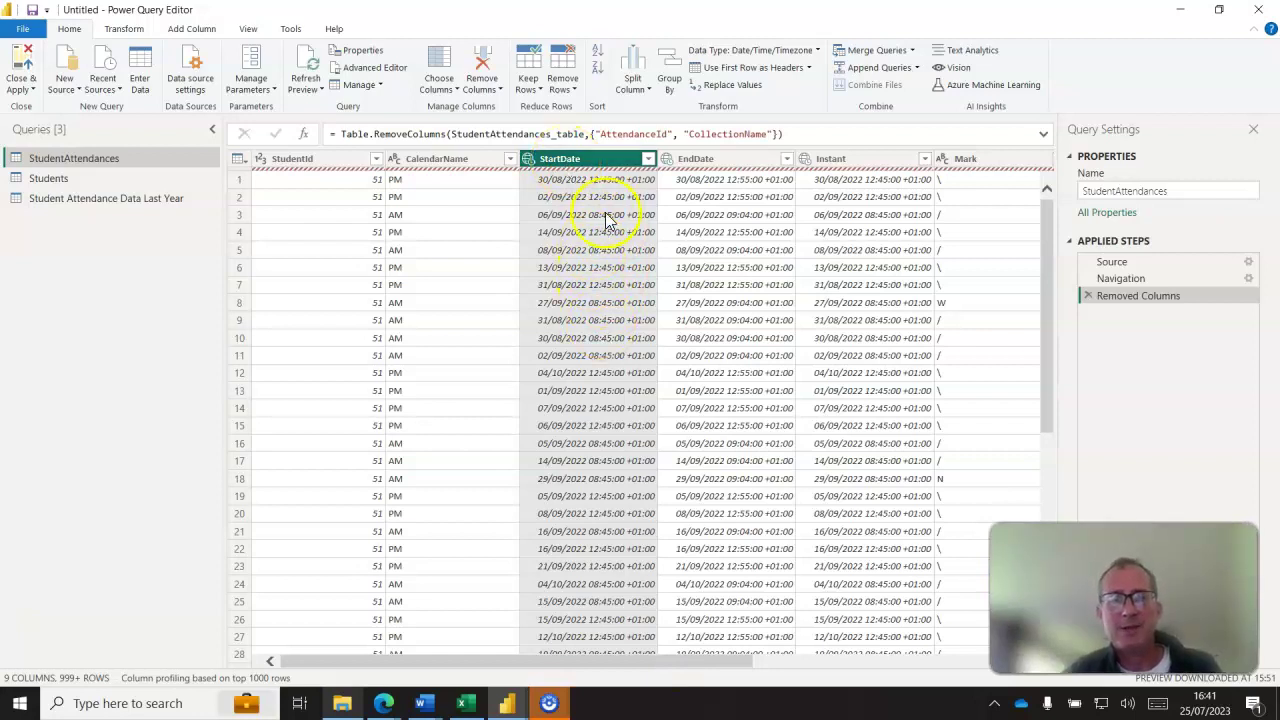
left_click(563, 160)
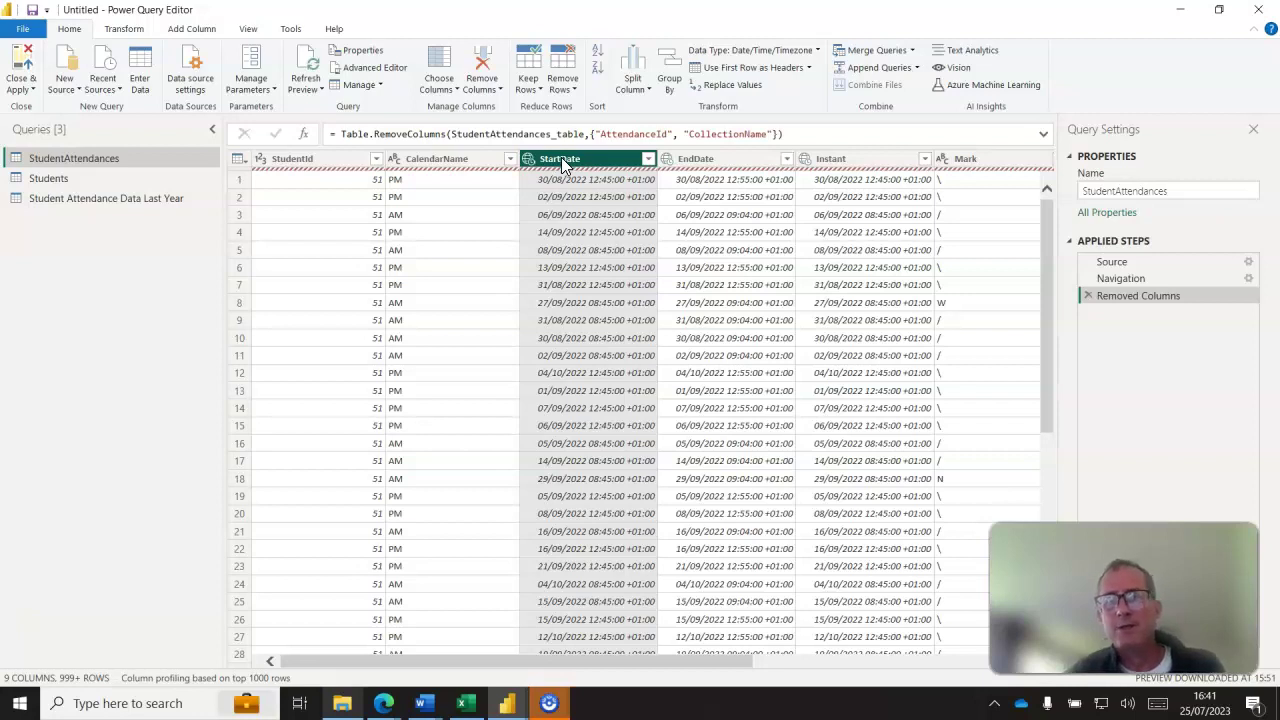
left_click(563, 162)
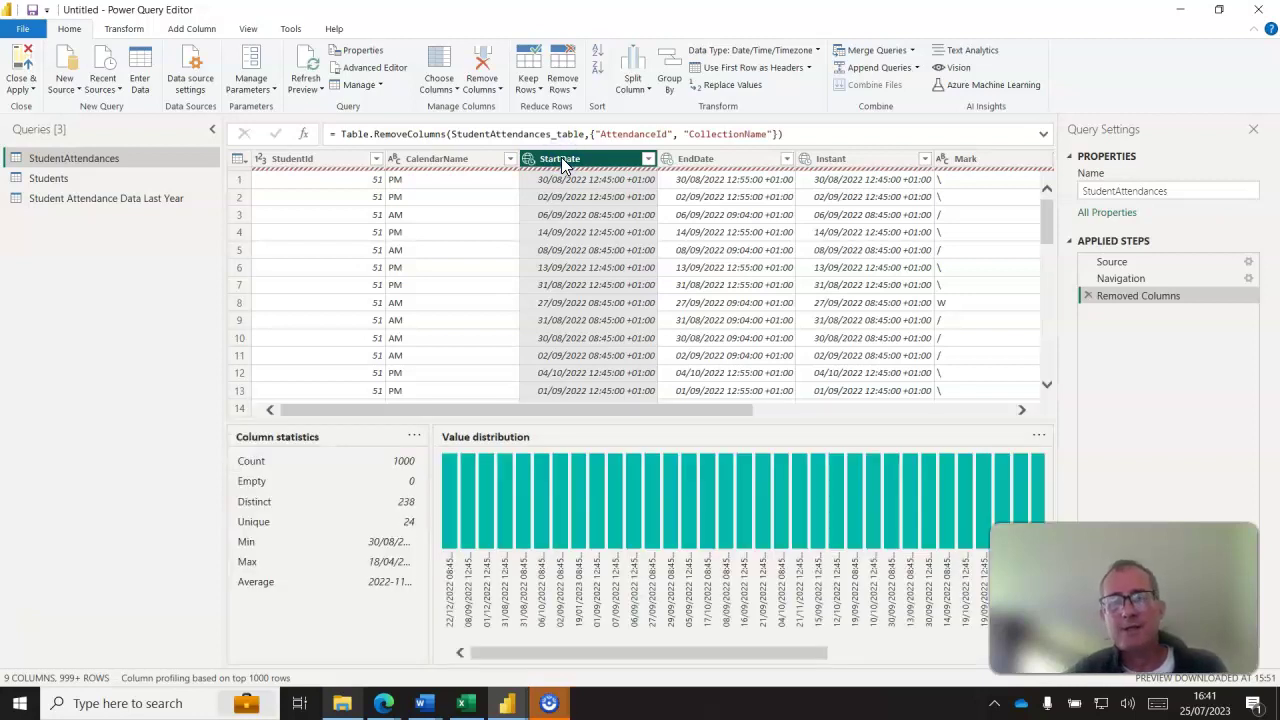
right_click(563, 163)
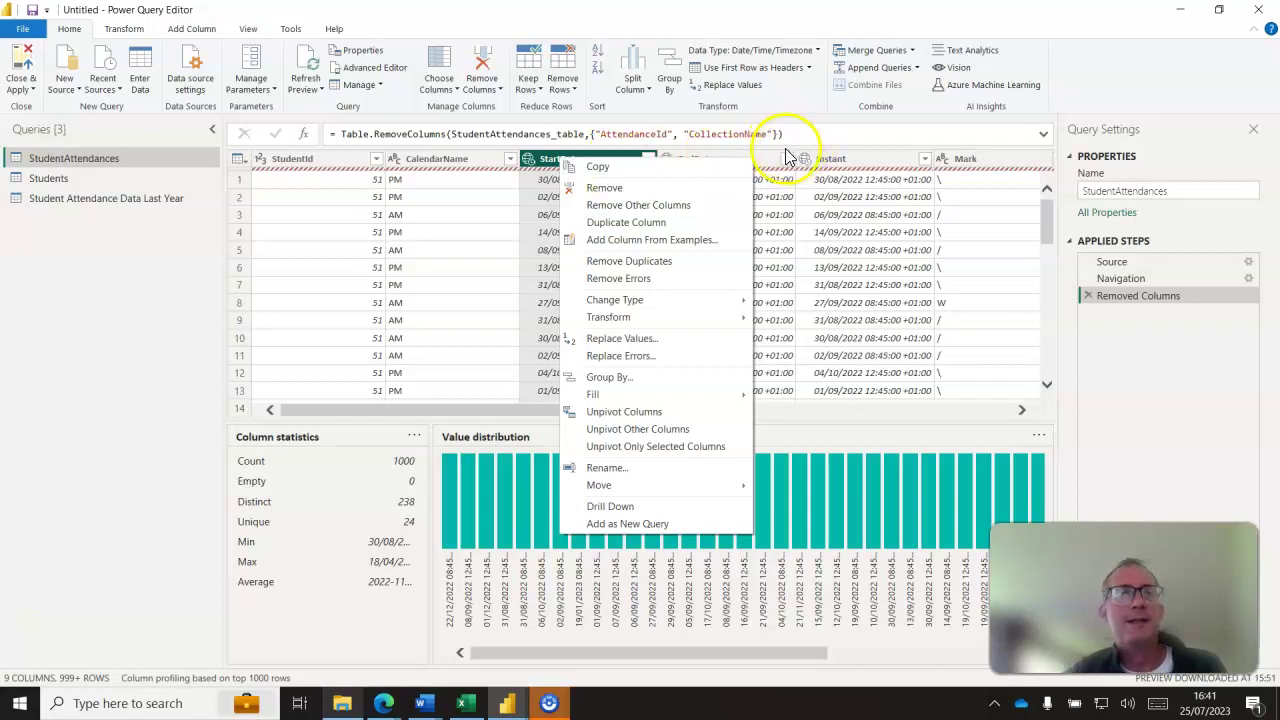
left_click(120, 28)
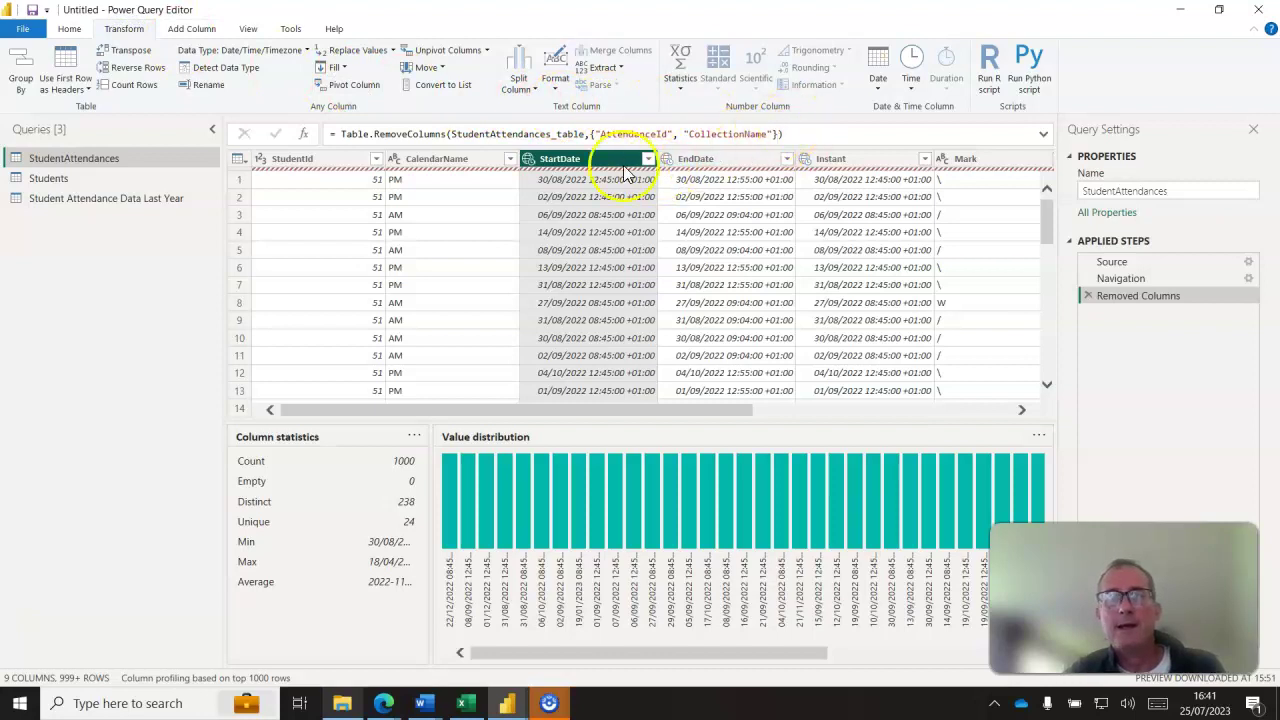
left_click(877, 90)
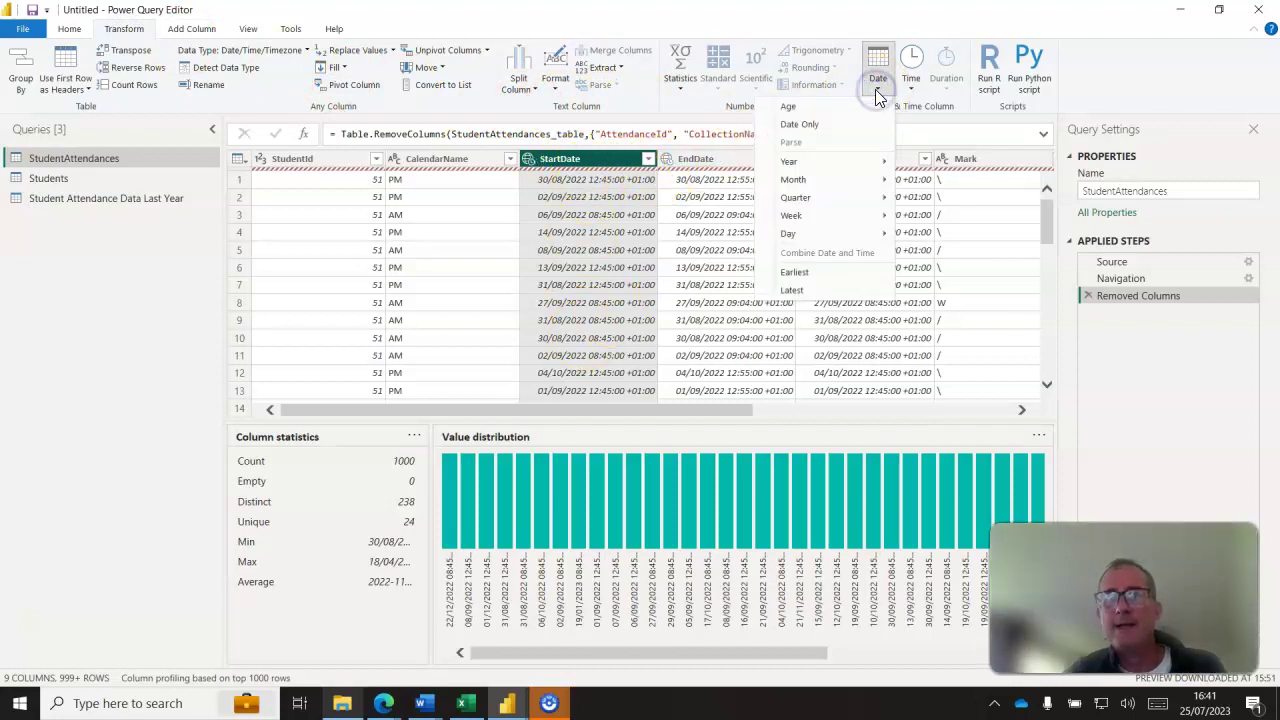
left_click(815, 125)
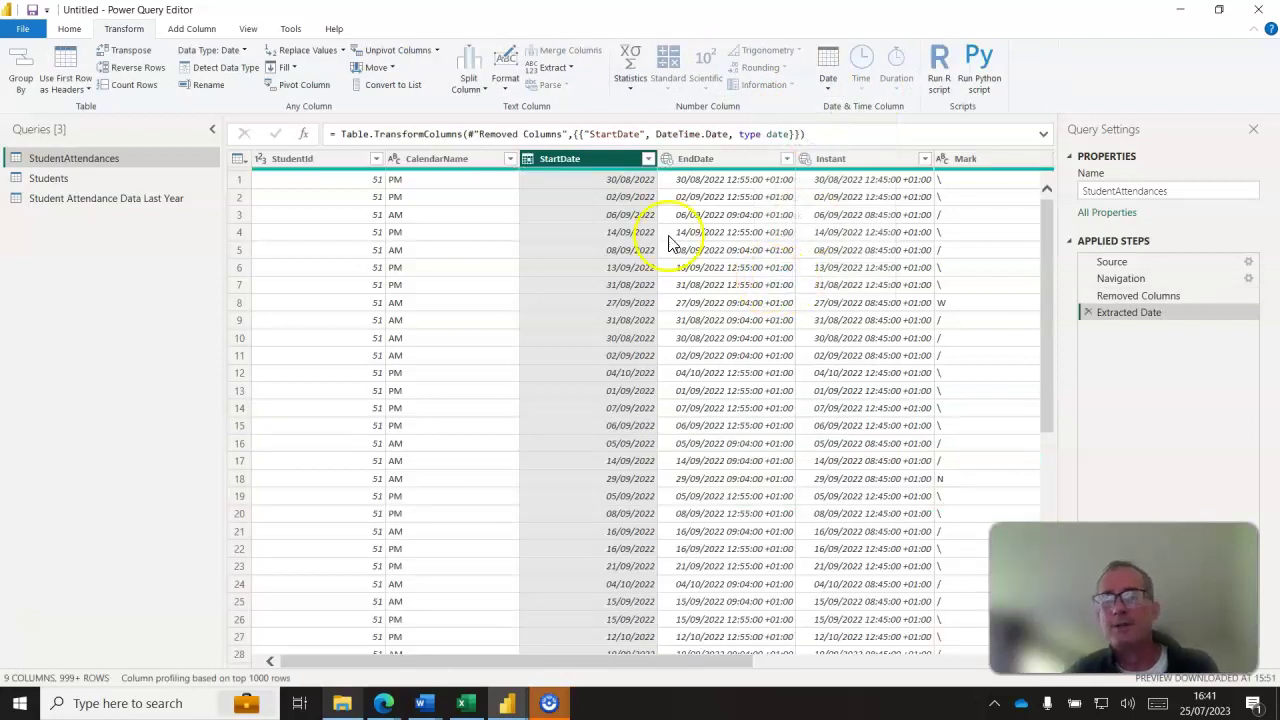
Rename StartDate to 'Mark date' and CalendarName to 'Session'.
double_click(567, 160)
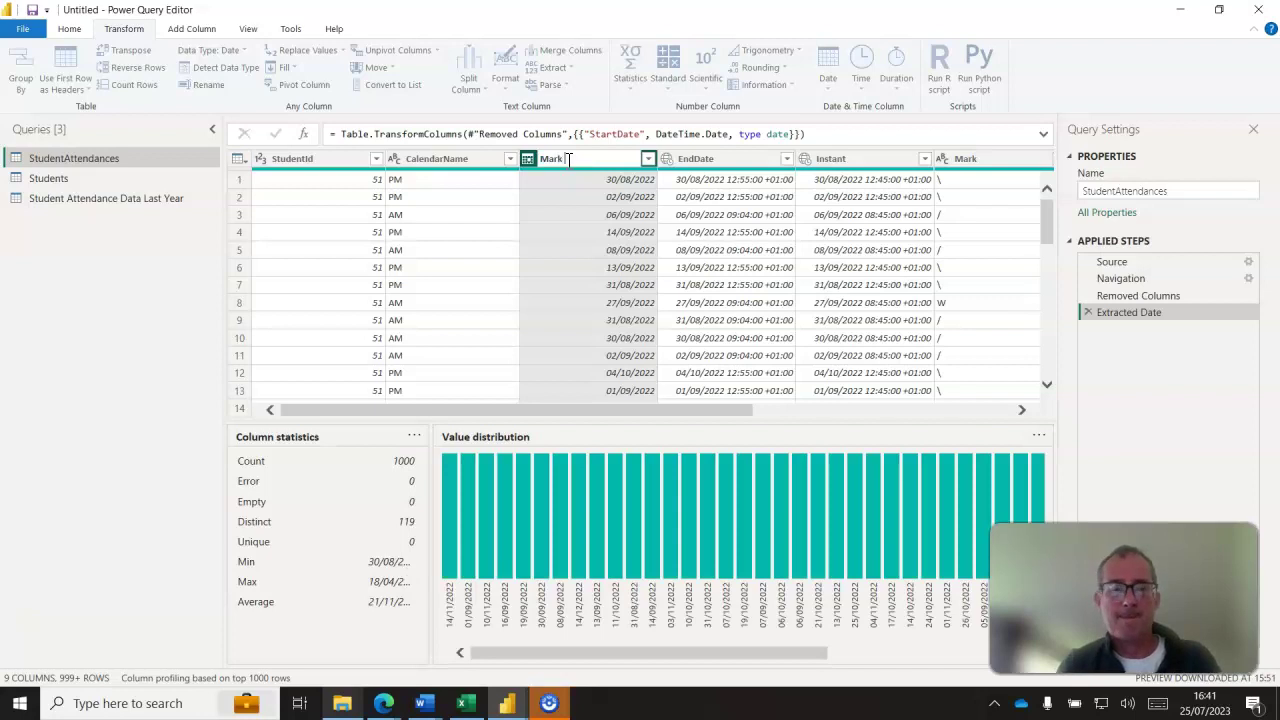
type("Mark date")
key("Return")
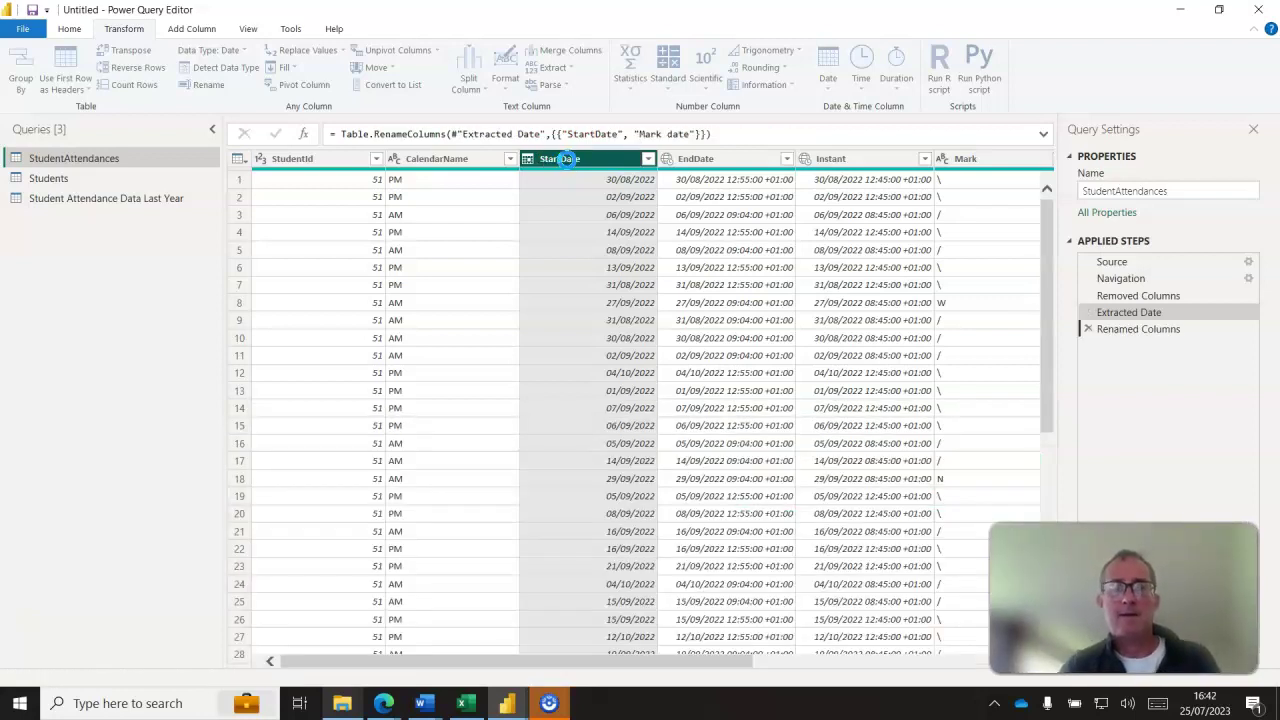
double_click(452, 160)
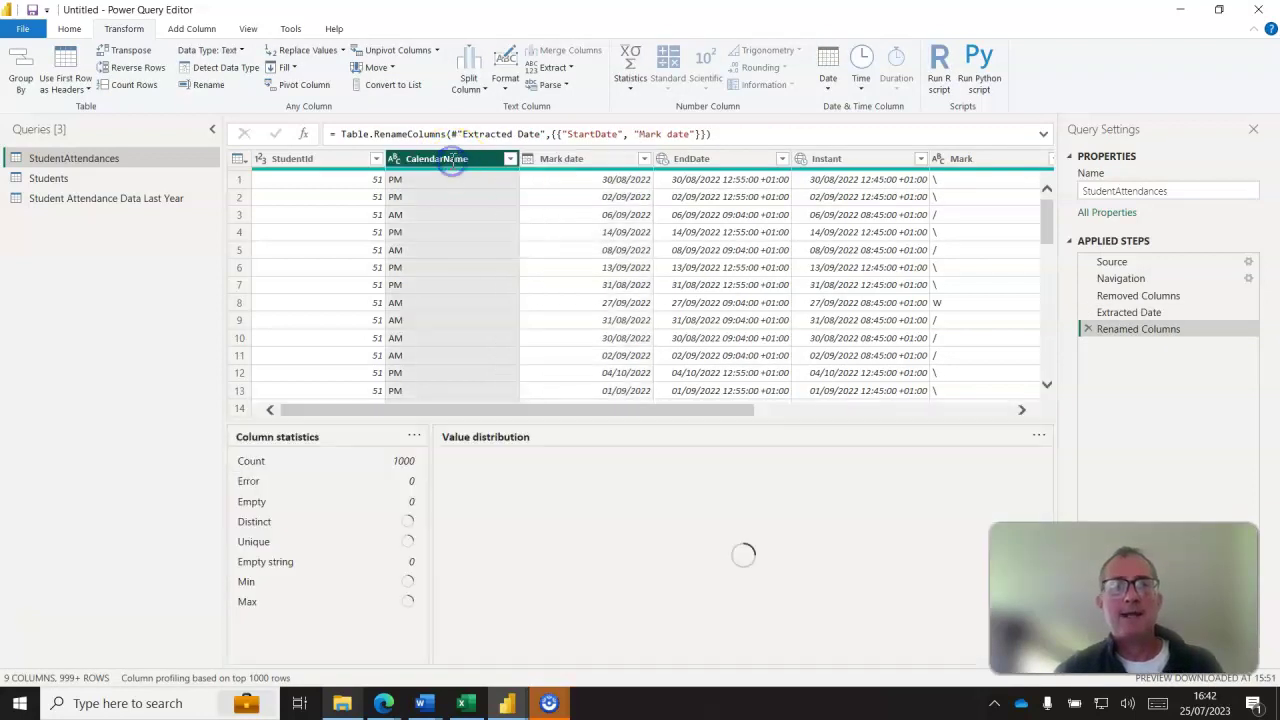
type("Session")
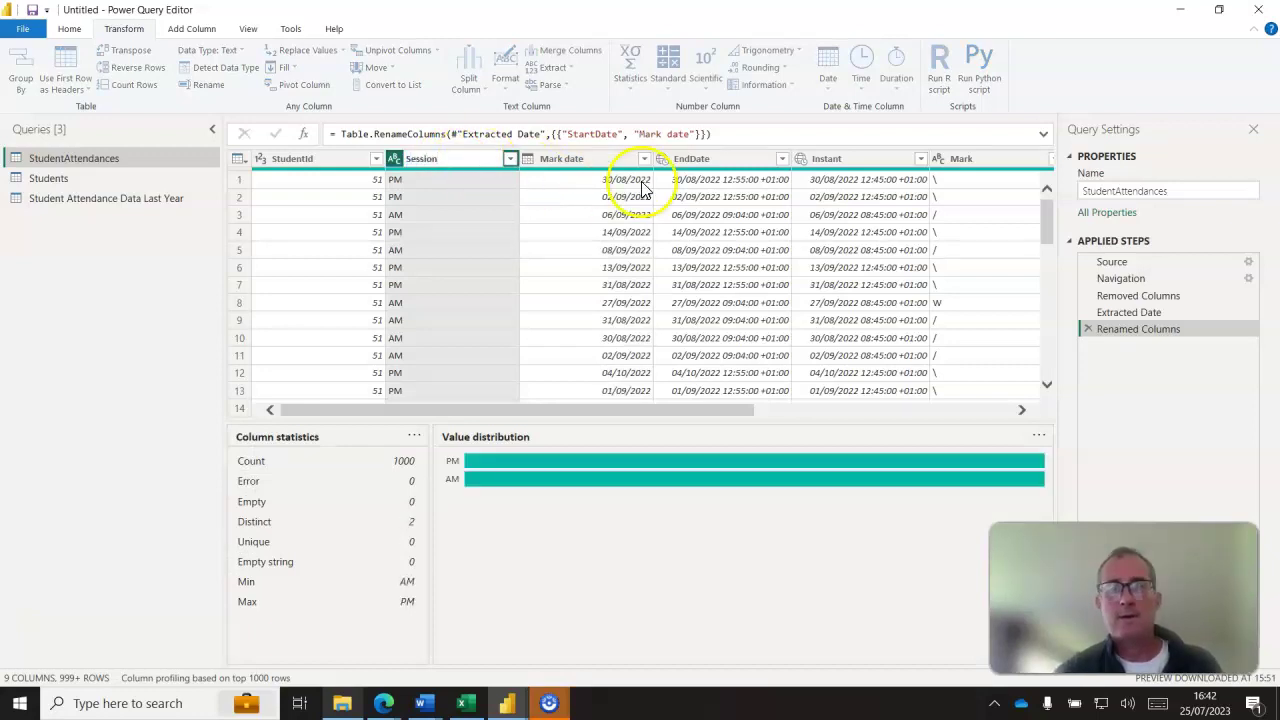
key("Return")
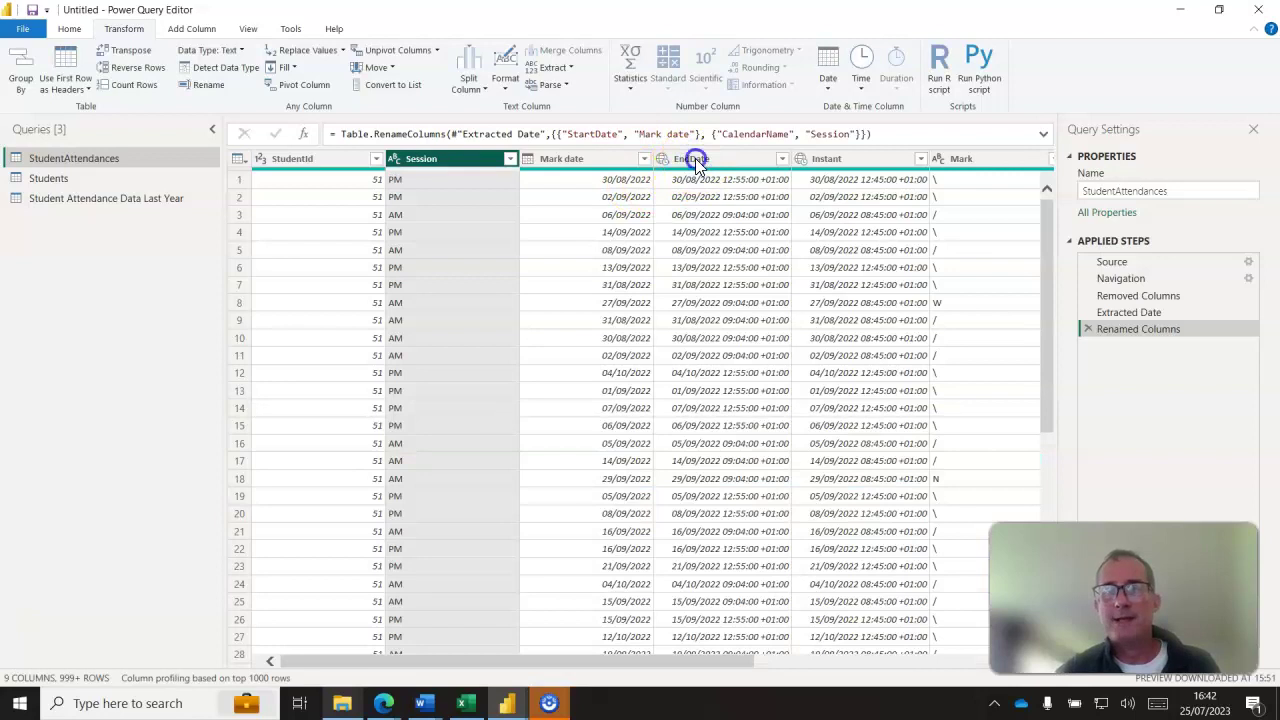
Remove the EndDate, Instant and Comment columns, leaving six columns.
left_click(695, 158)
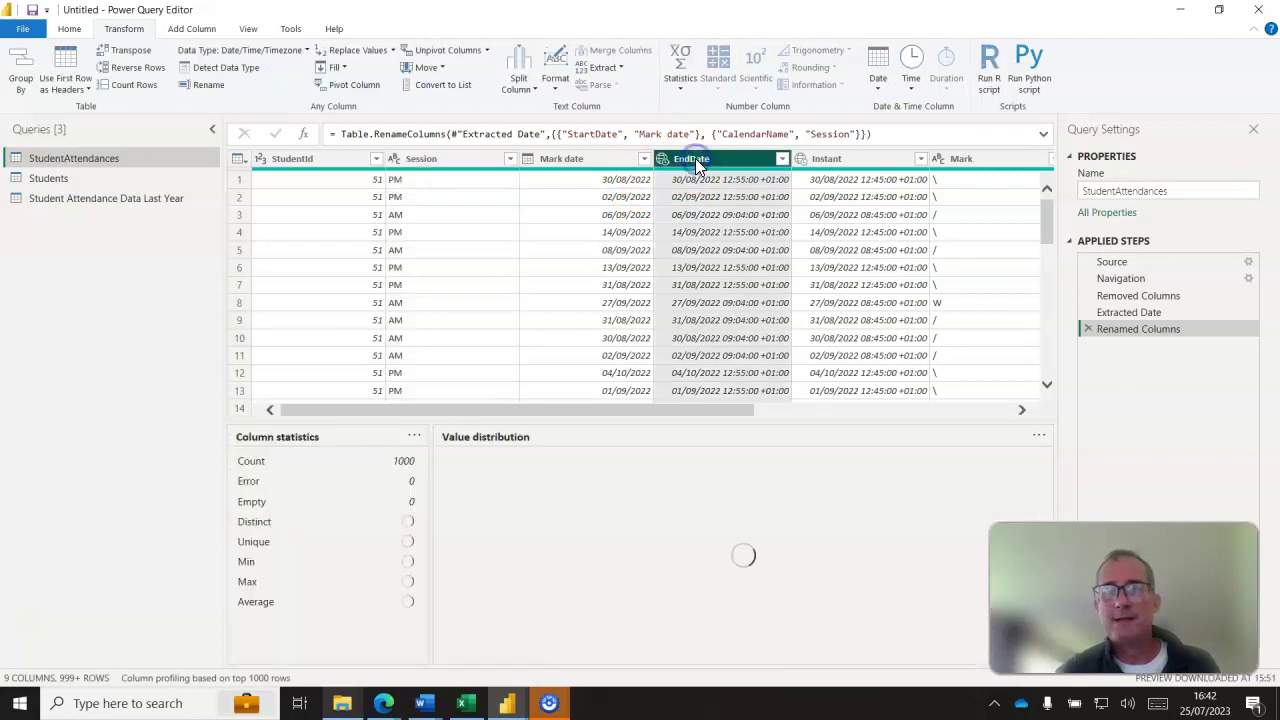
left_click(841, 159, "ctrl")
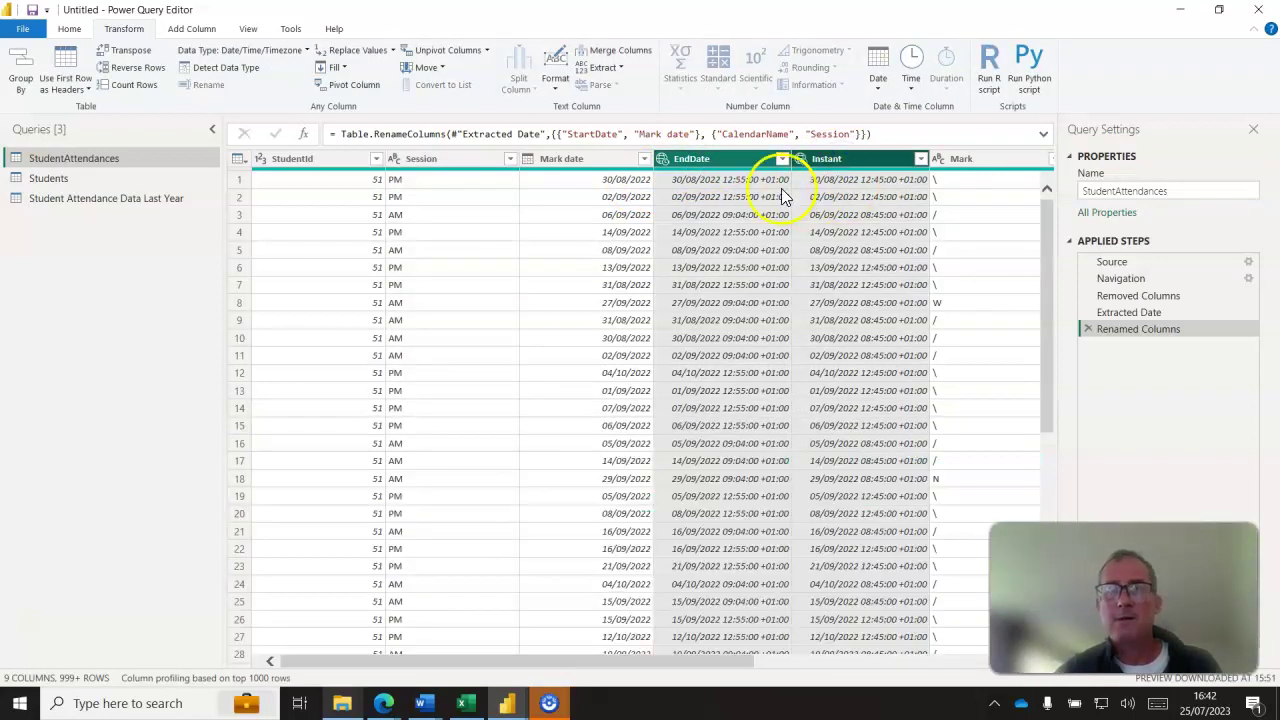
left_click(69, 28)
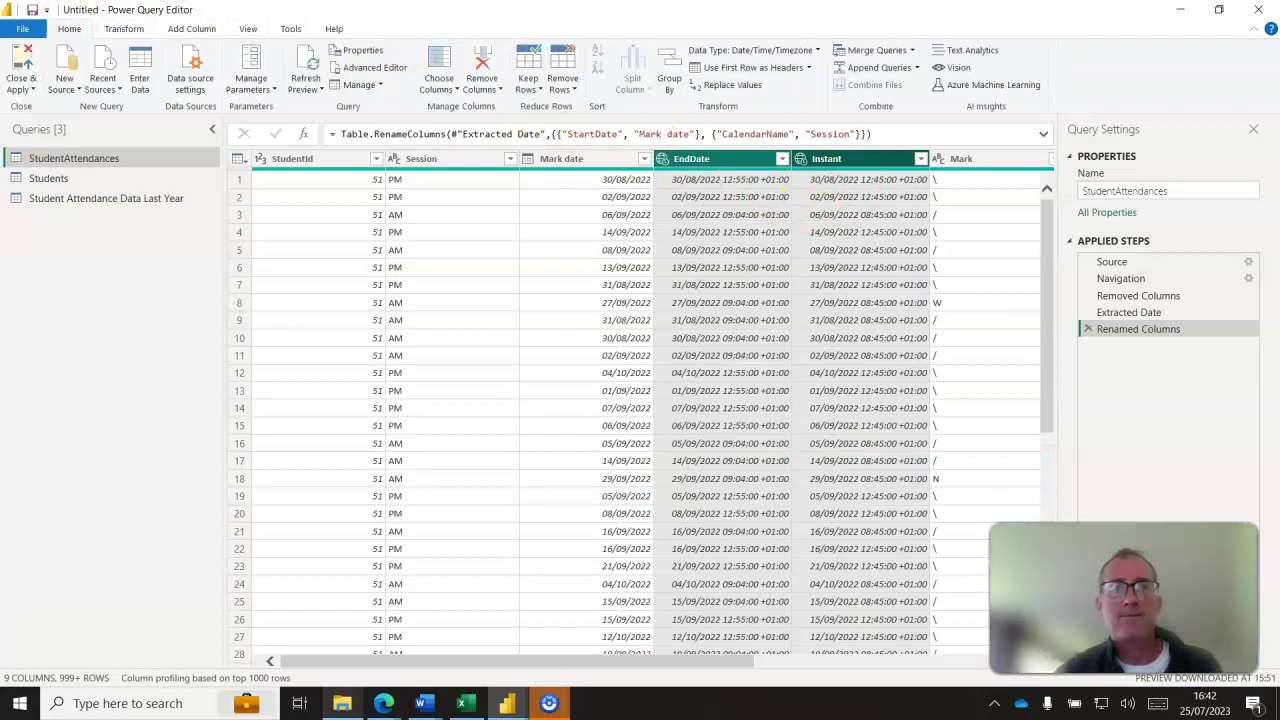
left_click(482, 72)
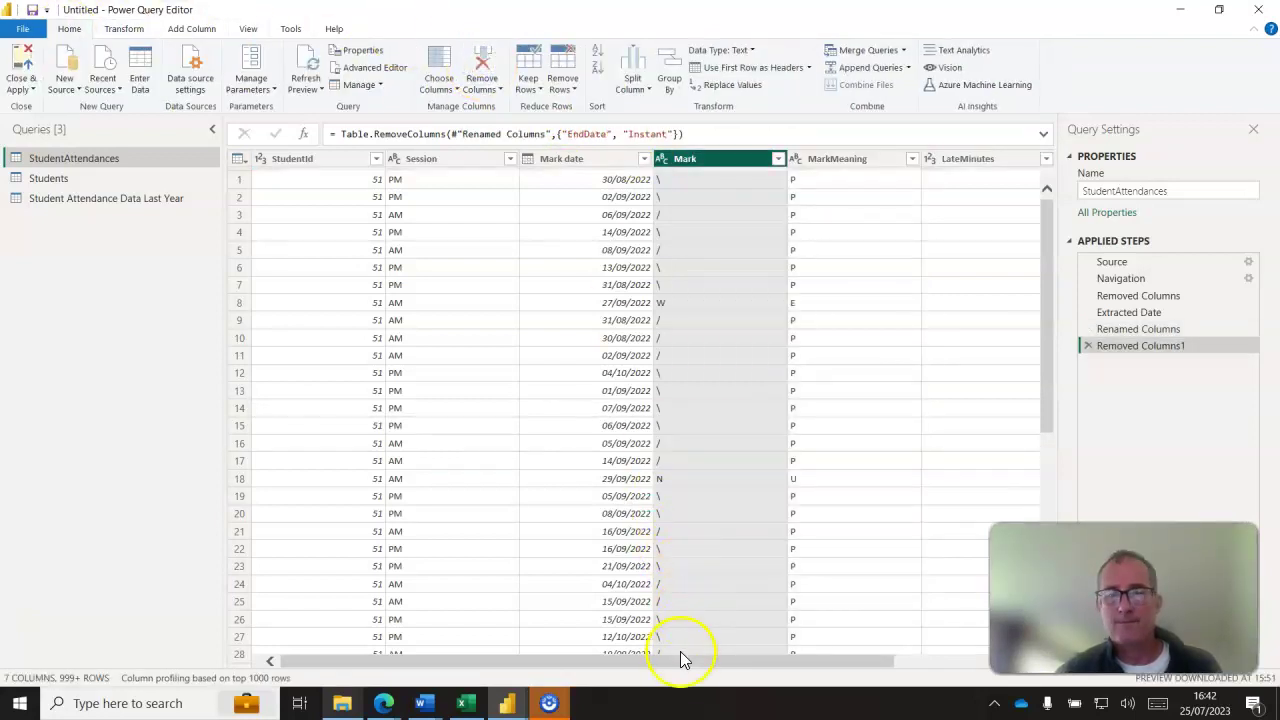
left_click_drag(745, 662, 880, 666)
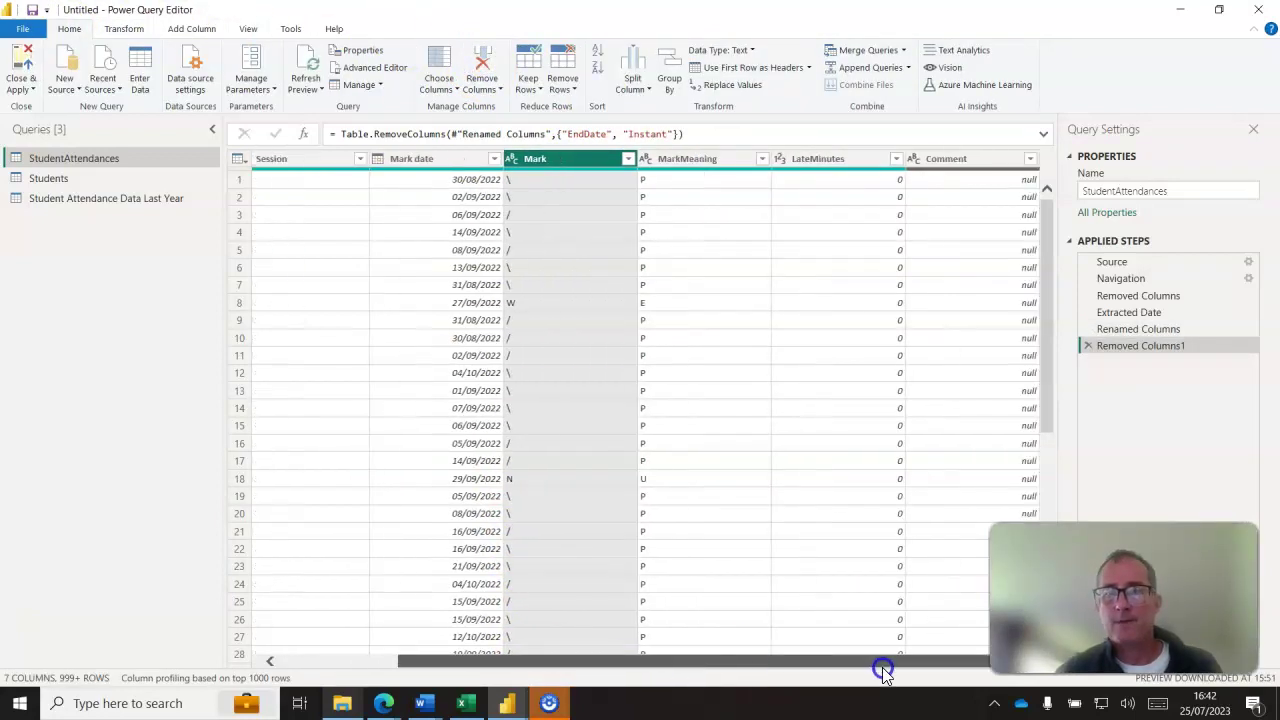
left_click(966, 162)
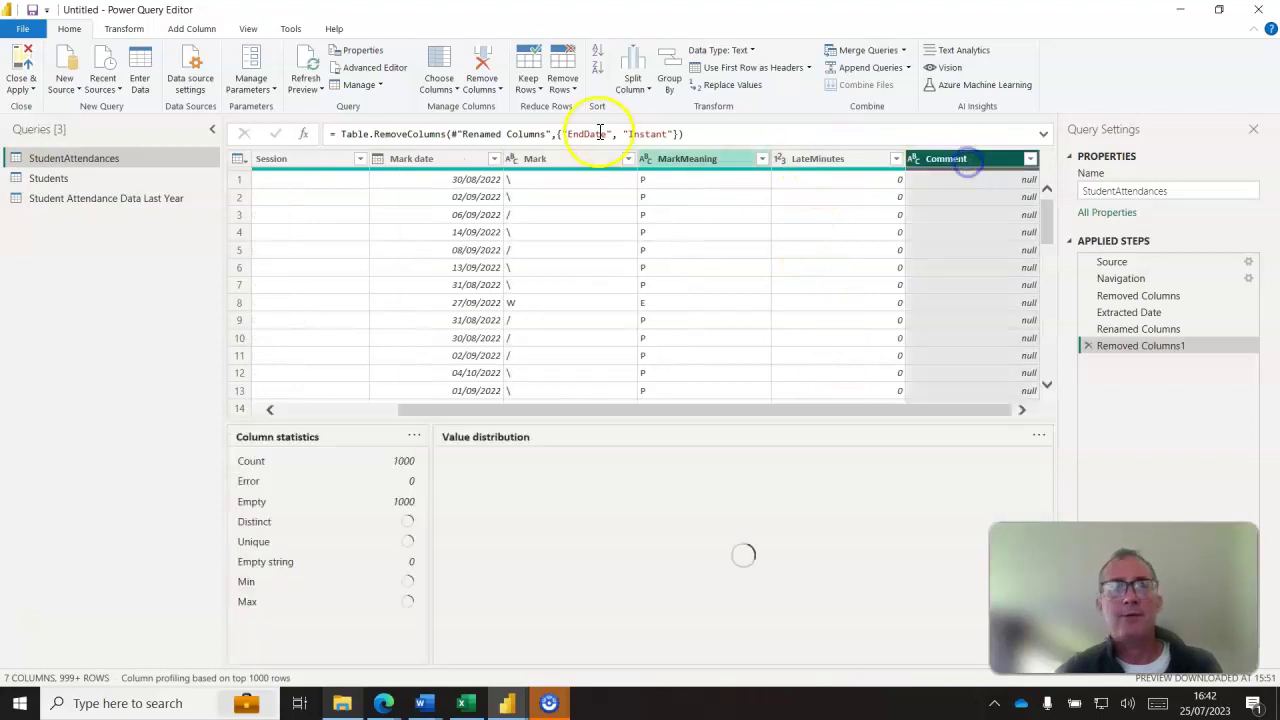
left_click(470, 68)
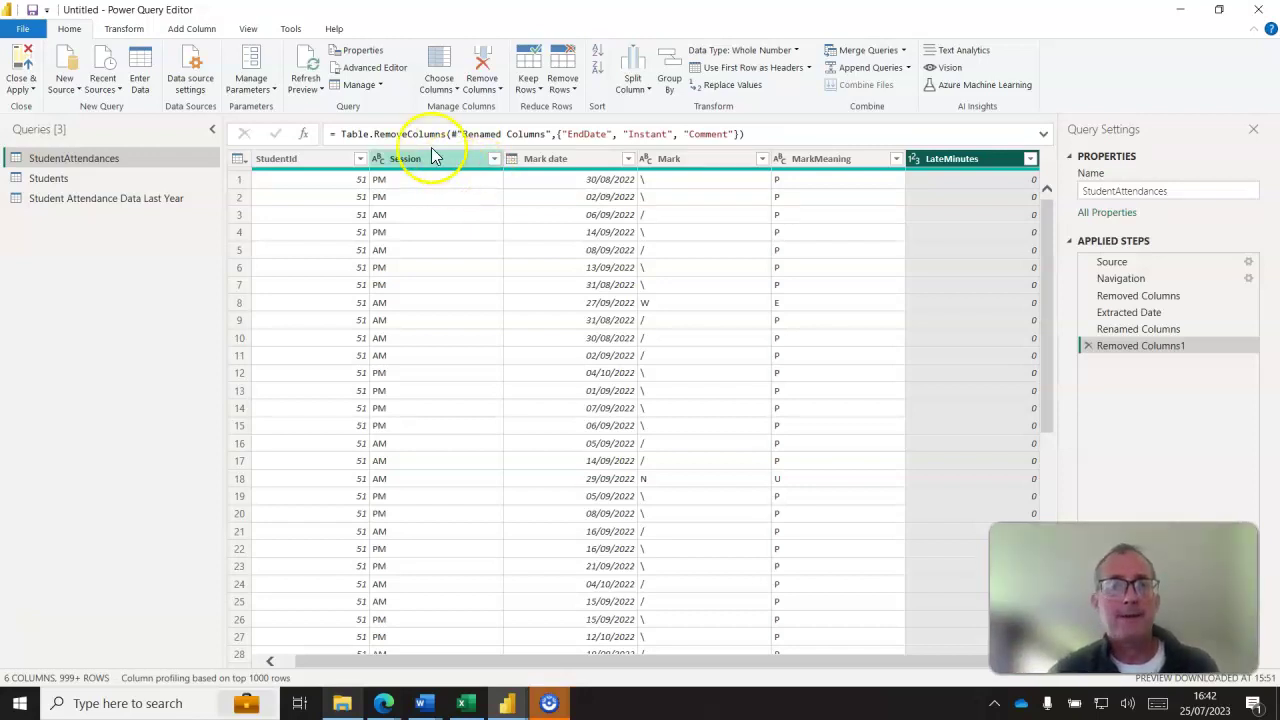
left_click(268, 163)
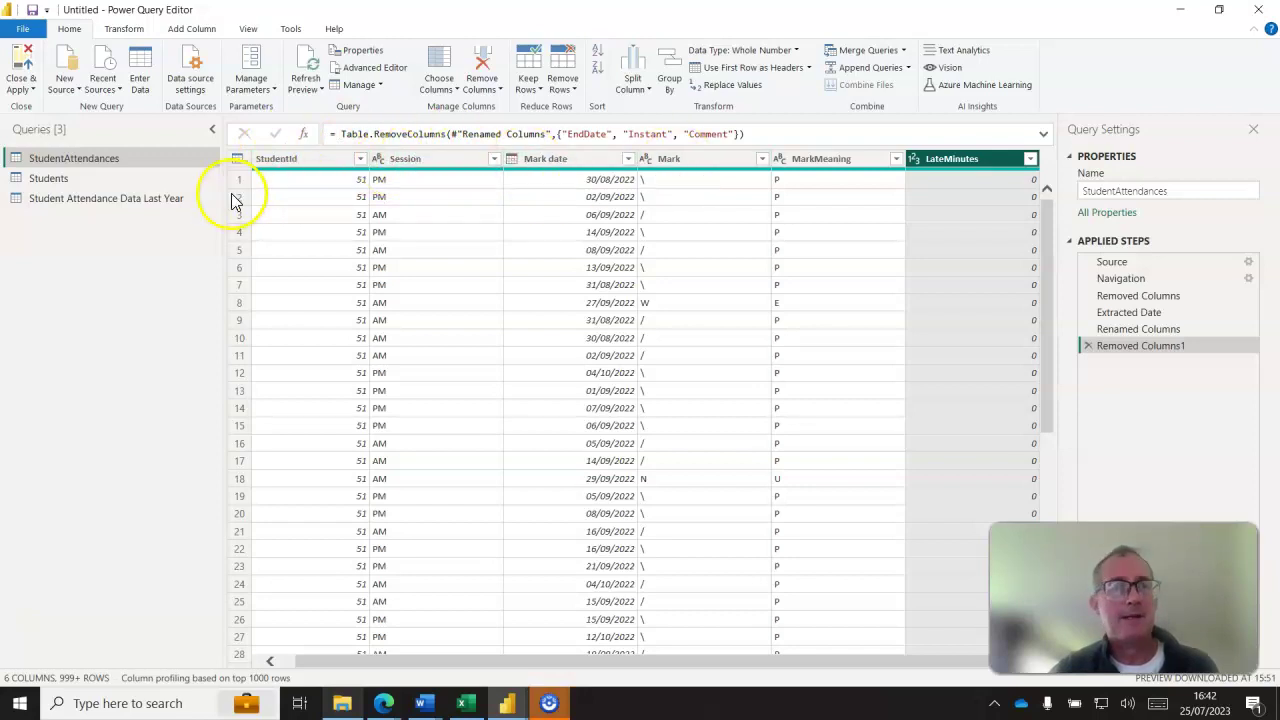
In Student Attendance Data Last Year, rename Period to 'Session' and Date to 'Mark date'.
left_click(166, 200)
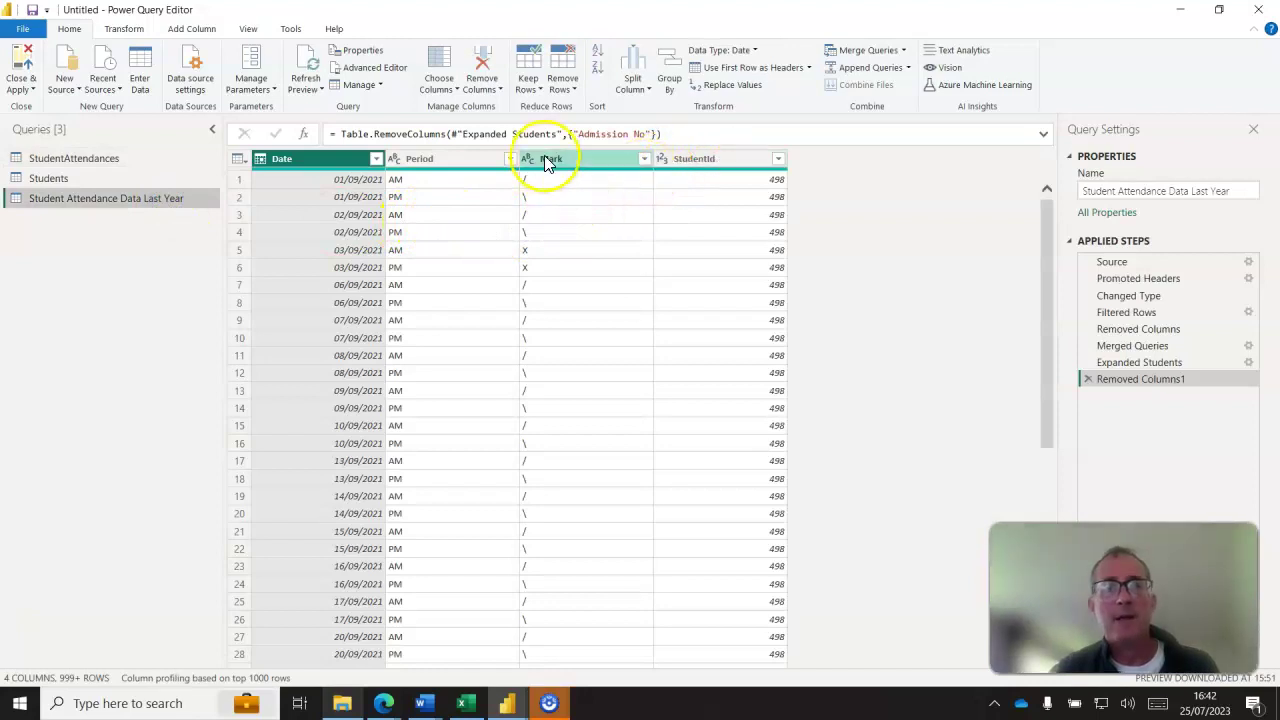
left_click(460, 158)
double_click(460, 158)
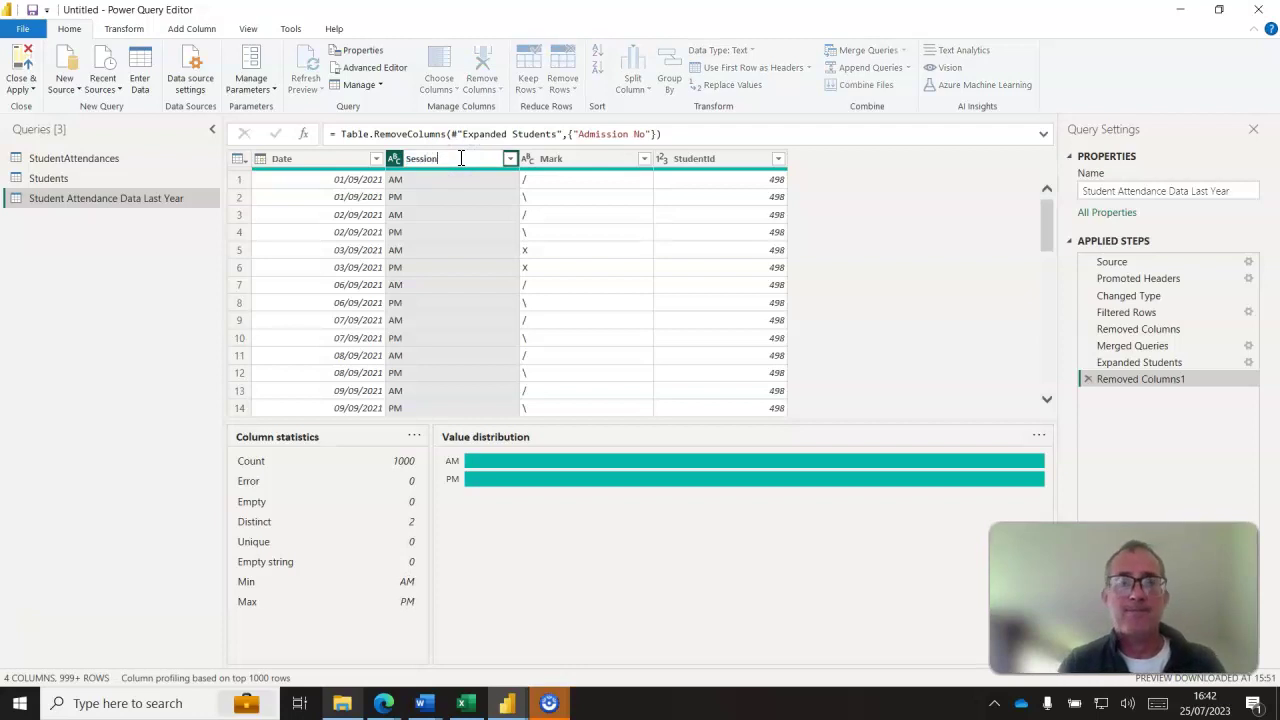
key("Return")
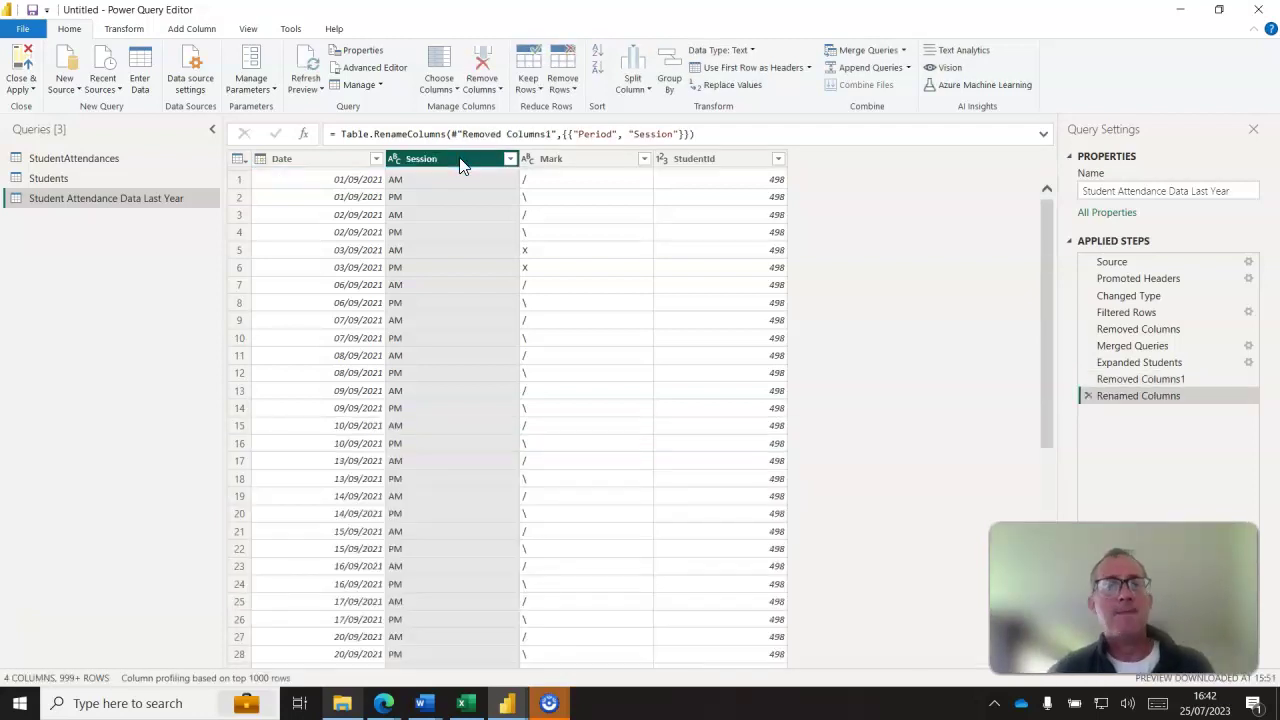
left_click(303, 160)
double_click(303, 160)
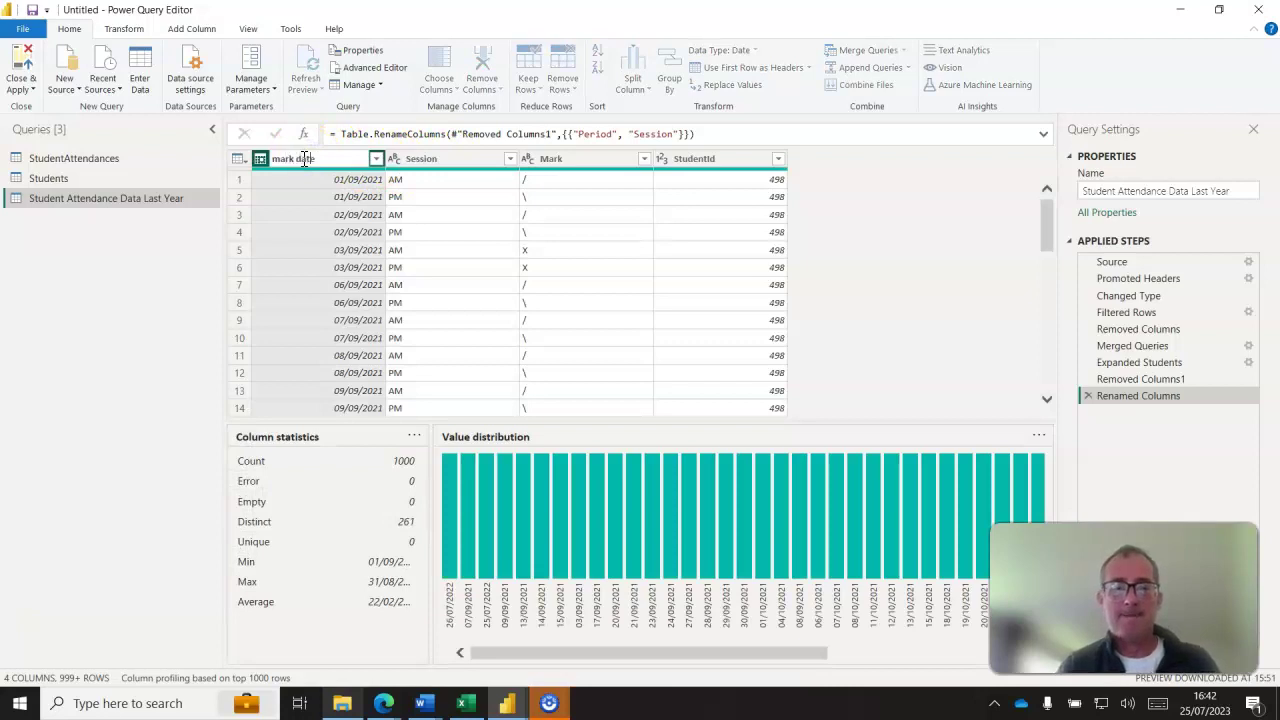
type("mark date")
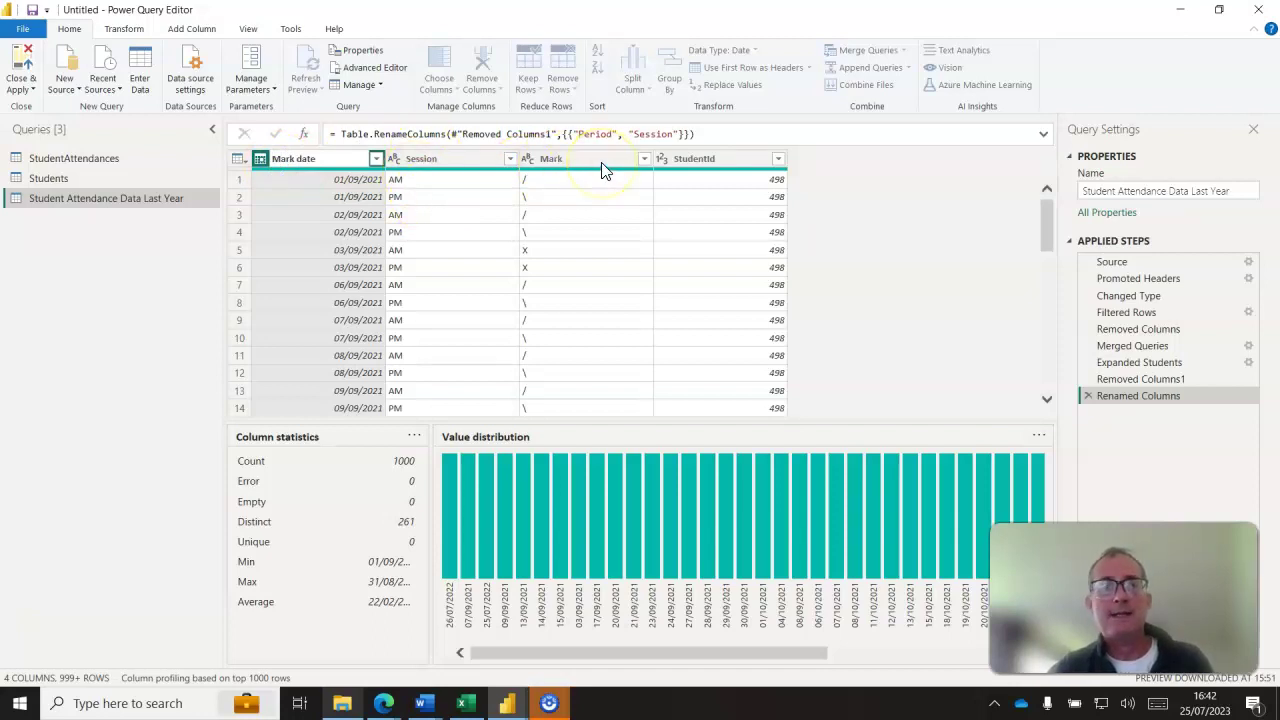
Append Student Attendance Data Last Year to StudentAttendances via Append Queries.
left_click(72, 160)
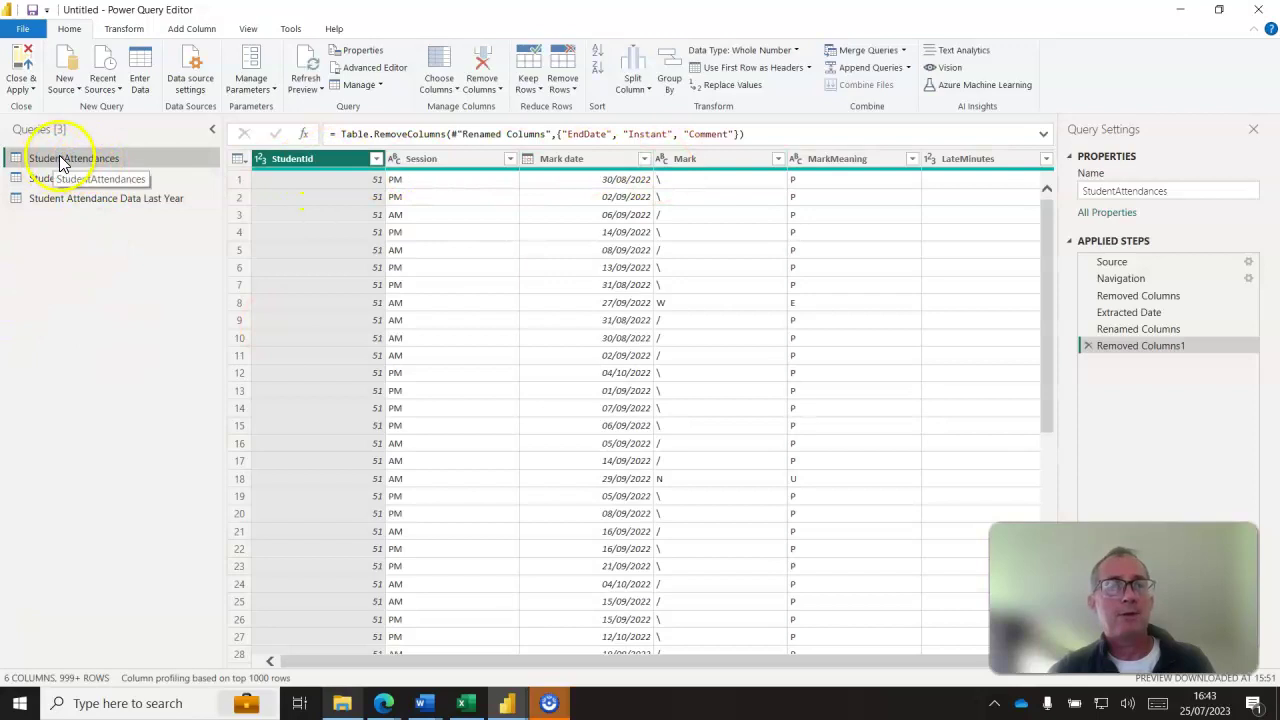
left_click(906, 67)
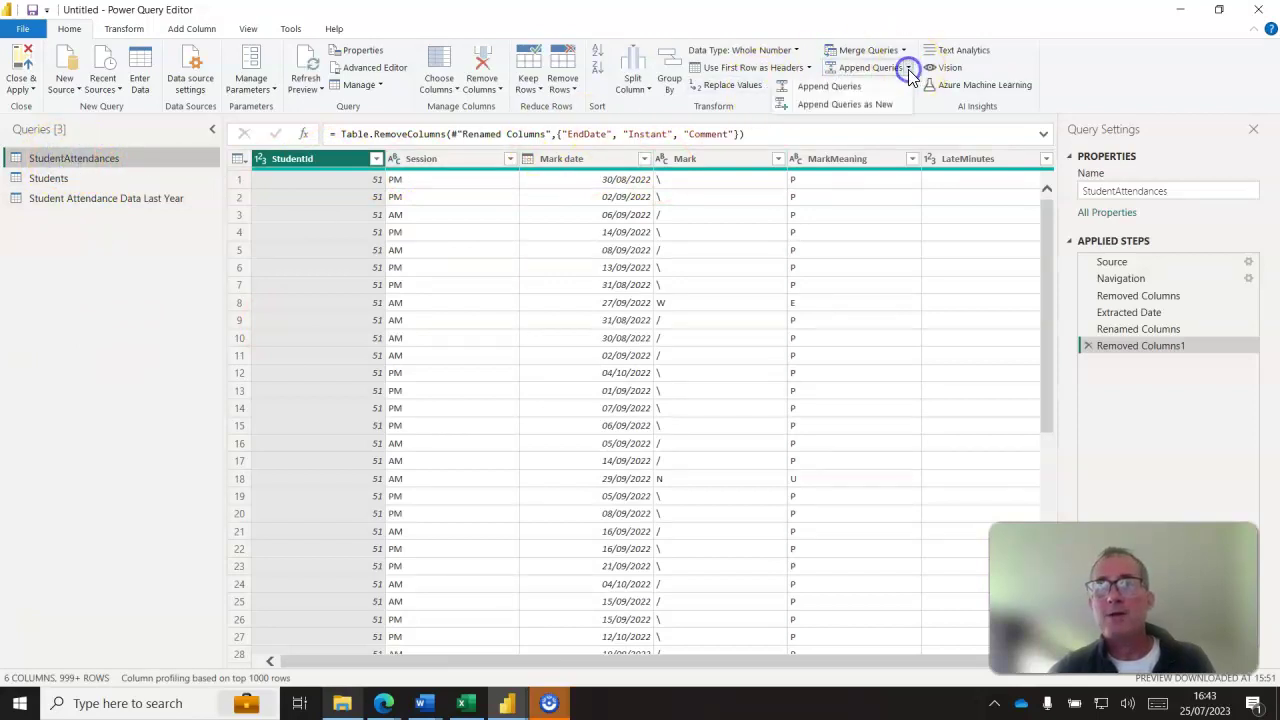
left_click(846, 86)
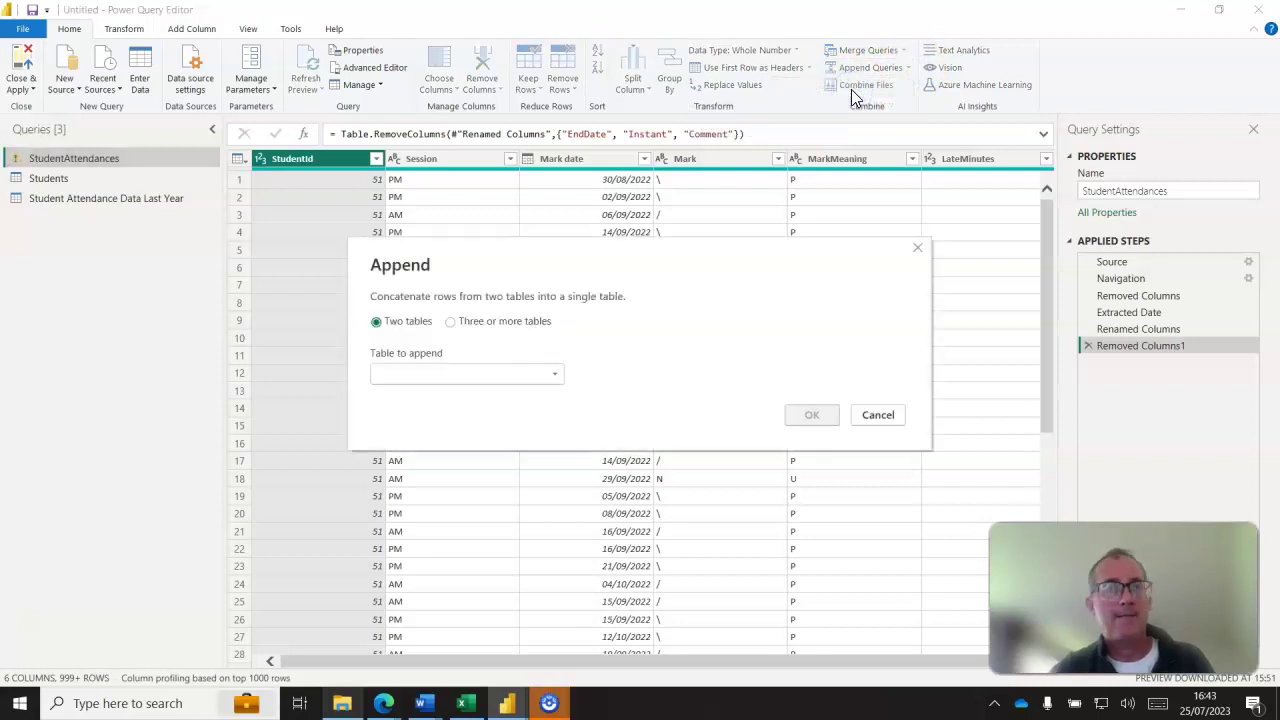
left_click(423, 374)
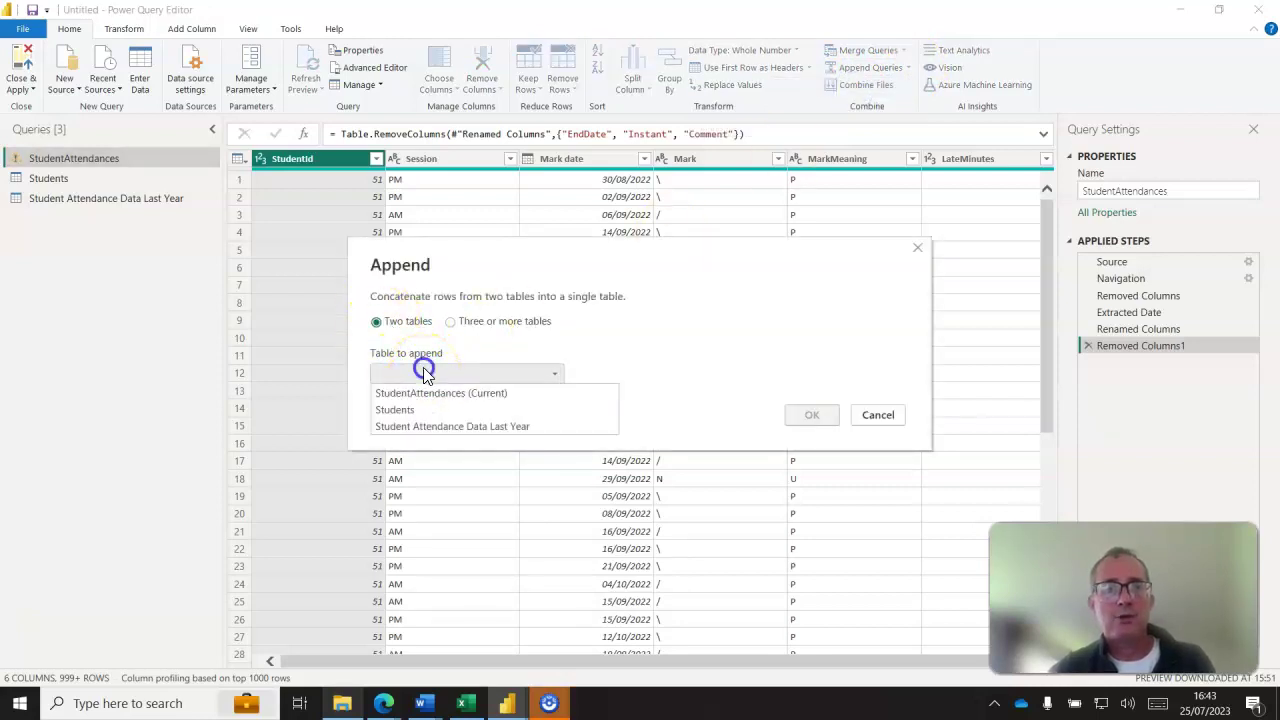
left_click(421, 425)
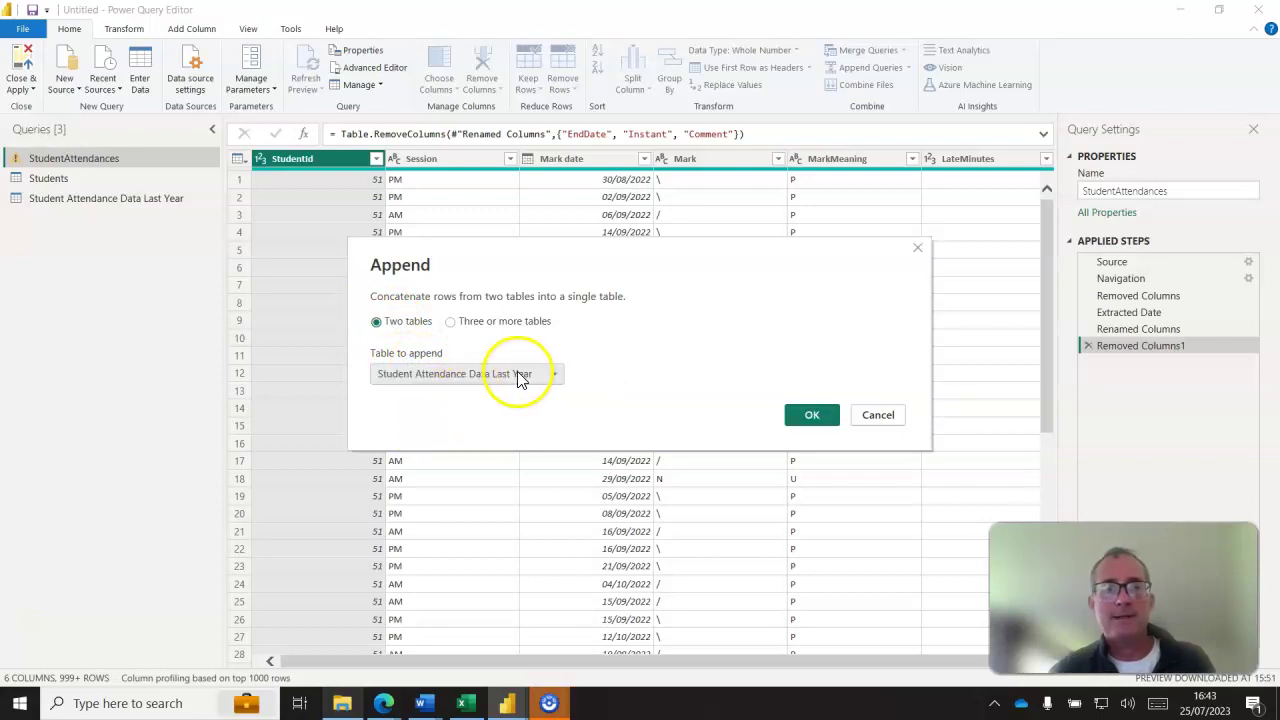
left_click(808, 416)
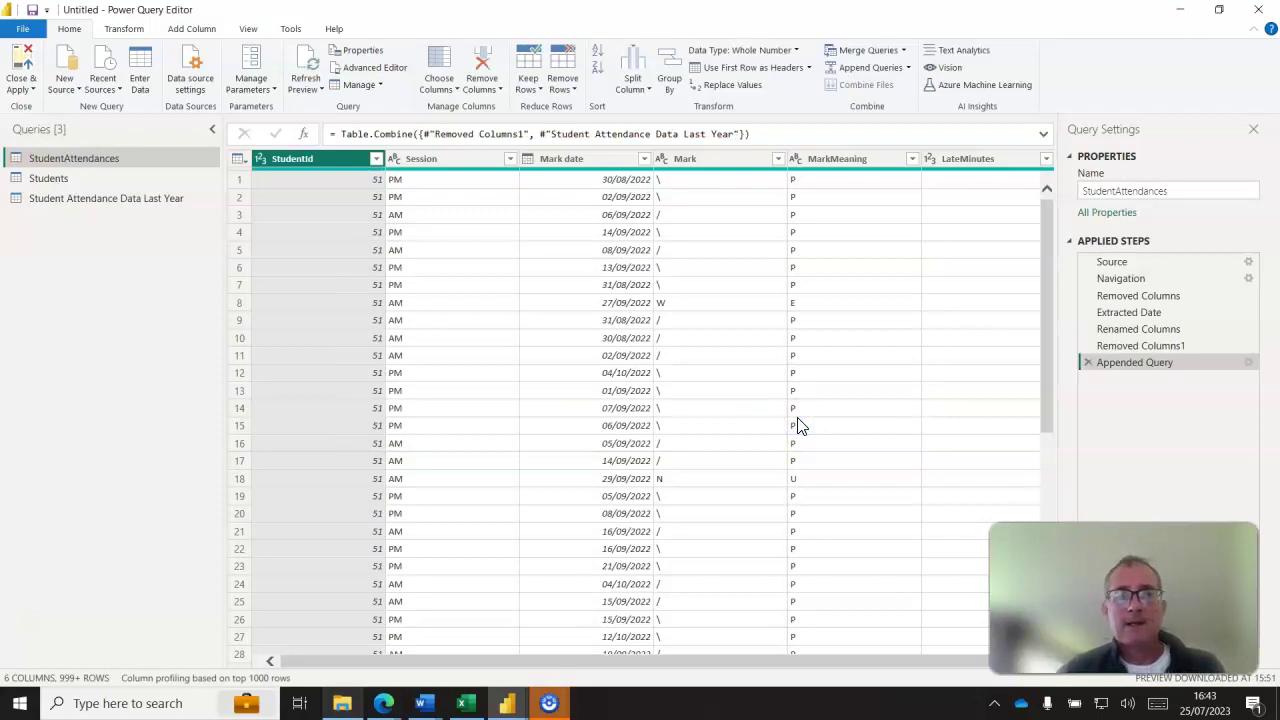
left_click(127, 159)
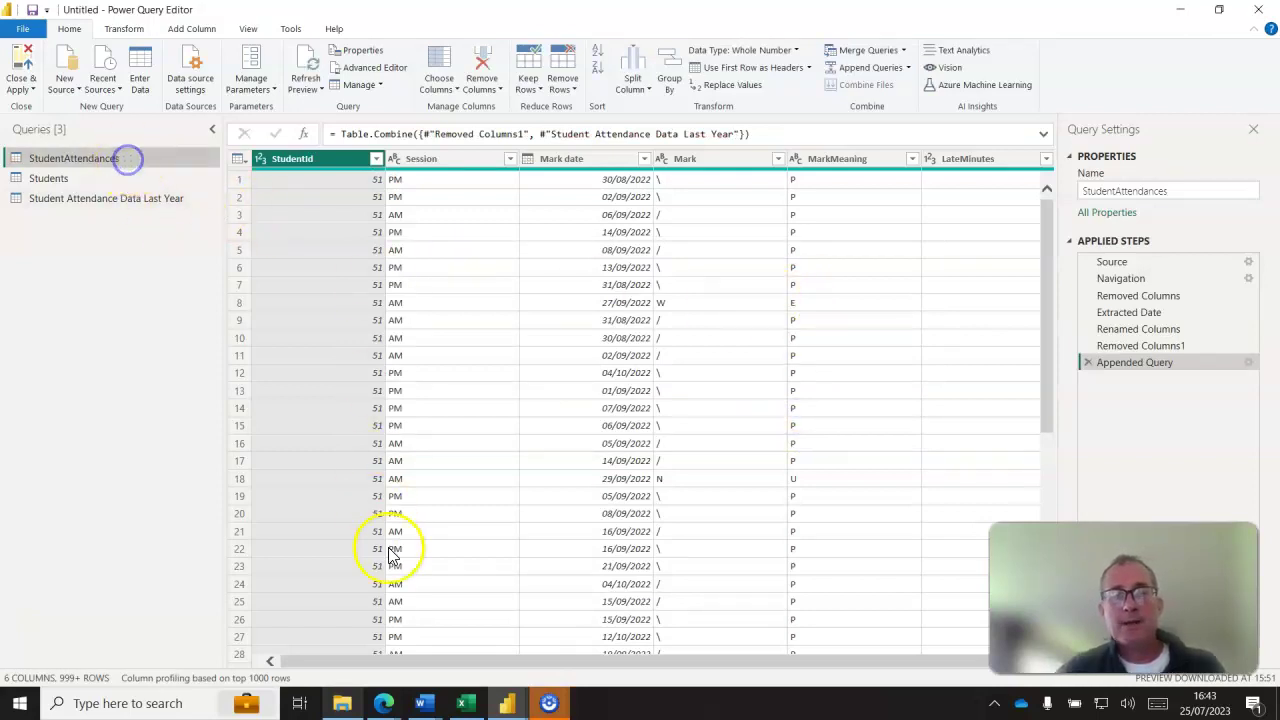
left_click_drag(491, 660, 943, 664)
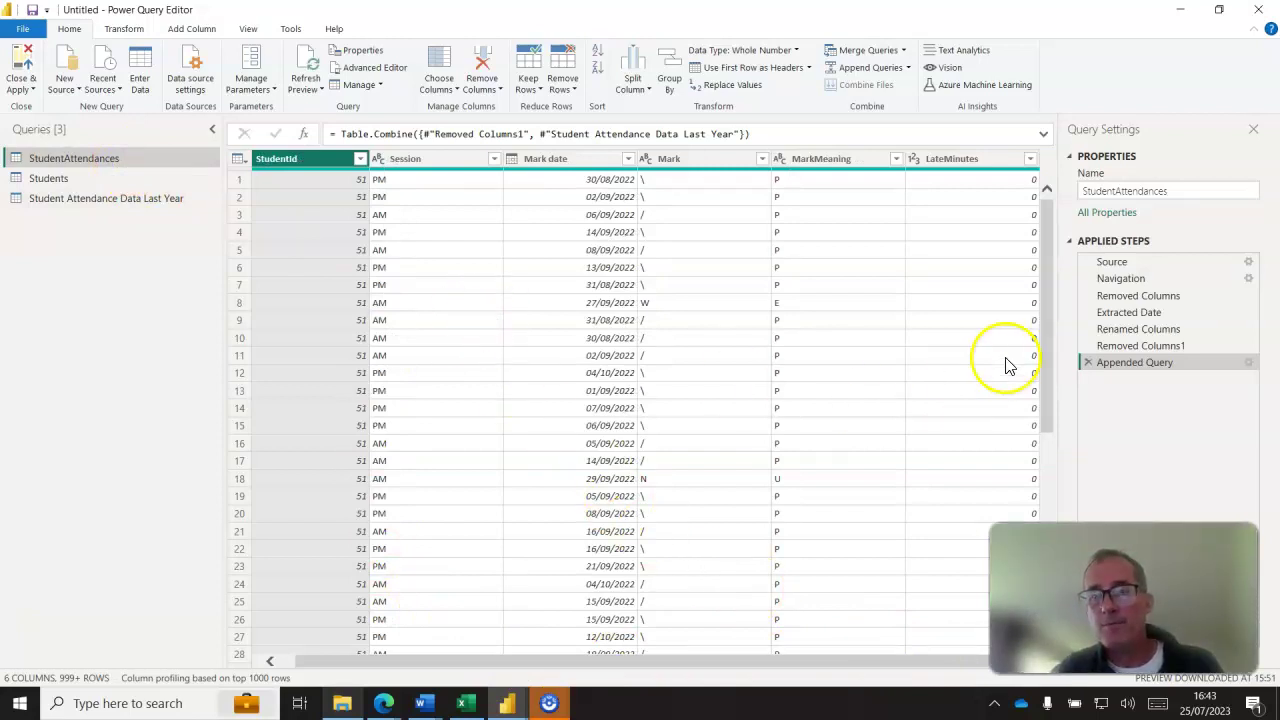
Untick Enable load for Student Attendance Data Last Year and verify the setting.
right_click(100, 202)
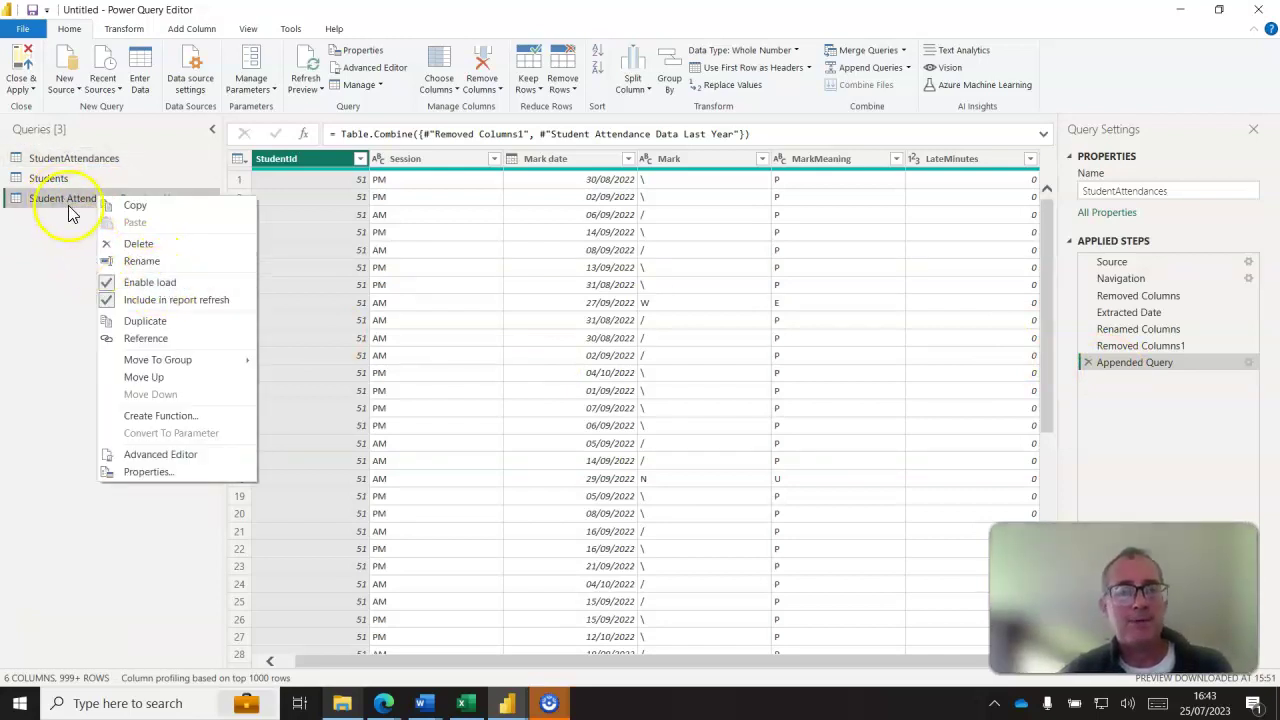
left_click(132, 283)
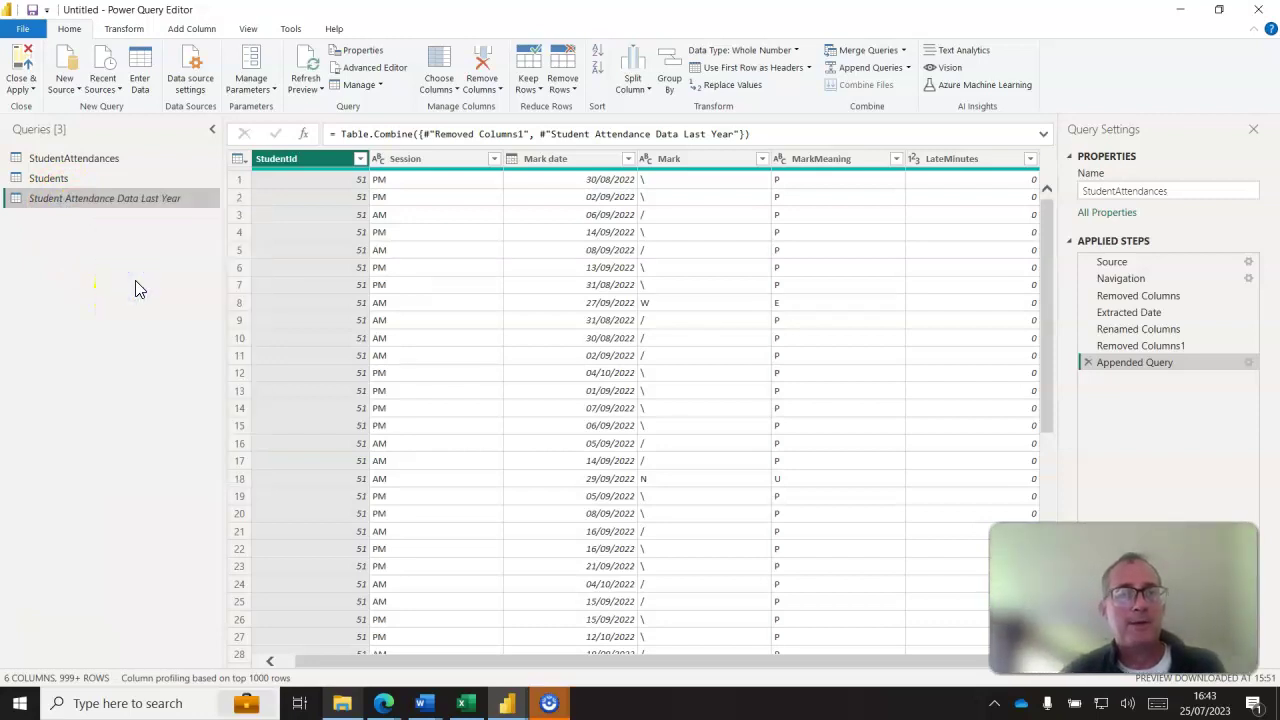
right_click(114, 197)
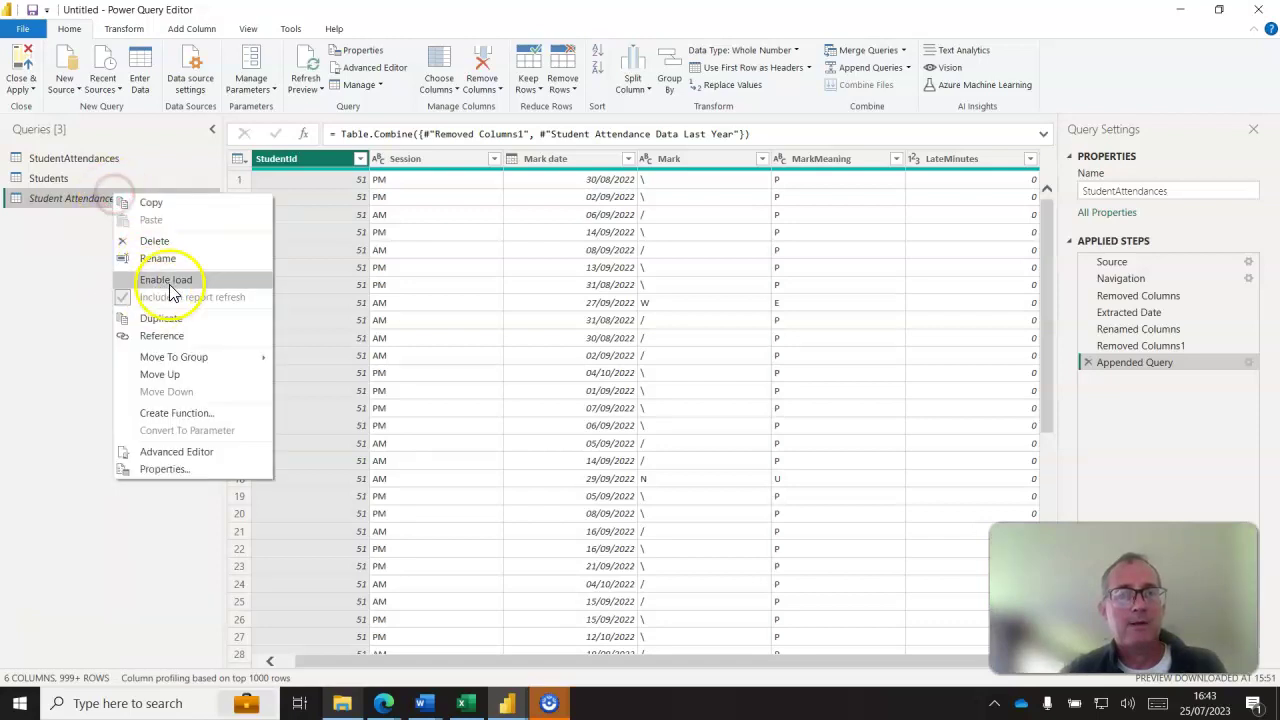